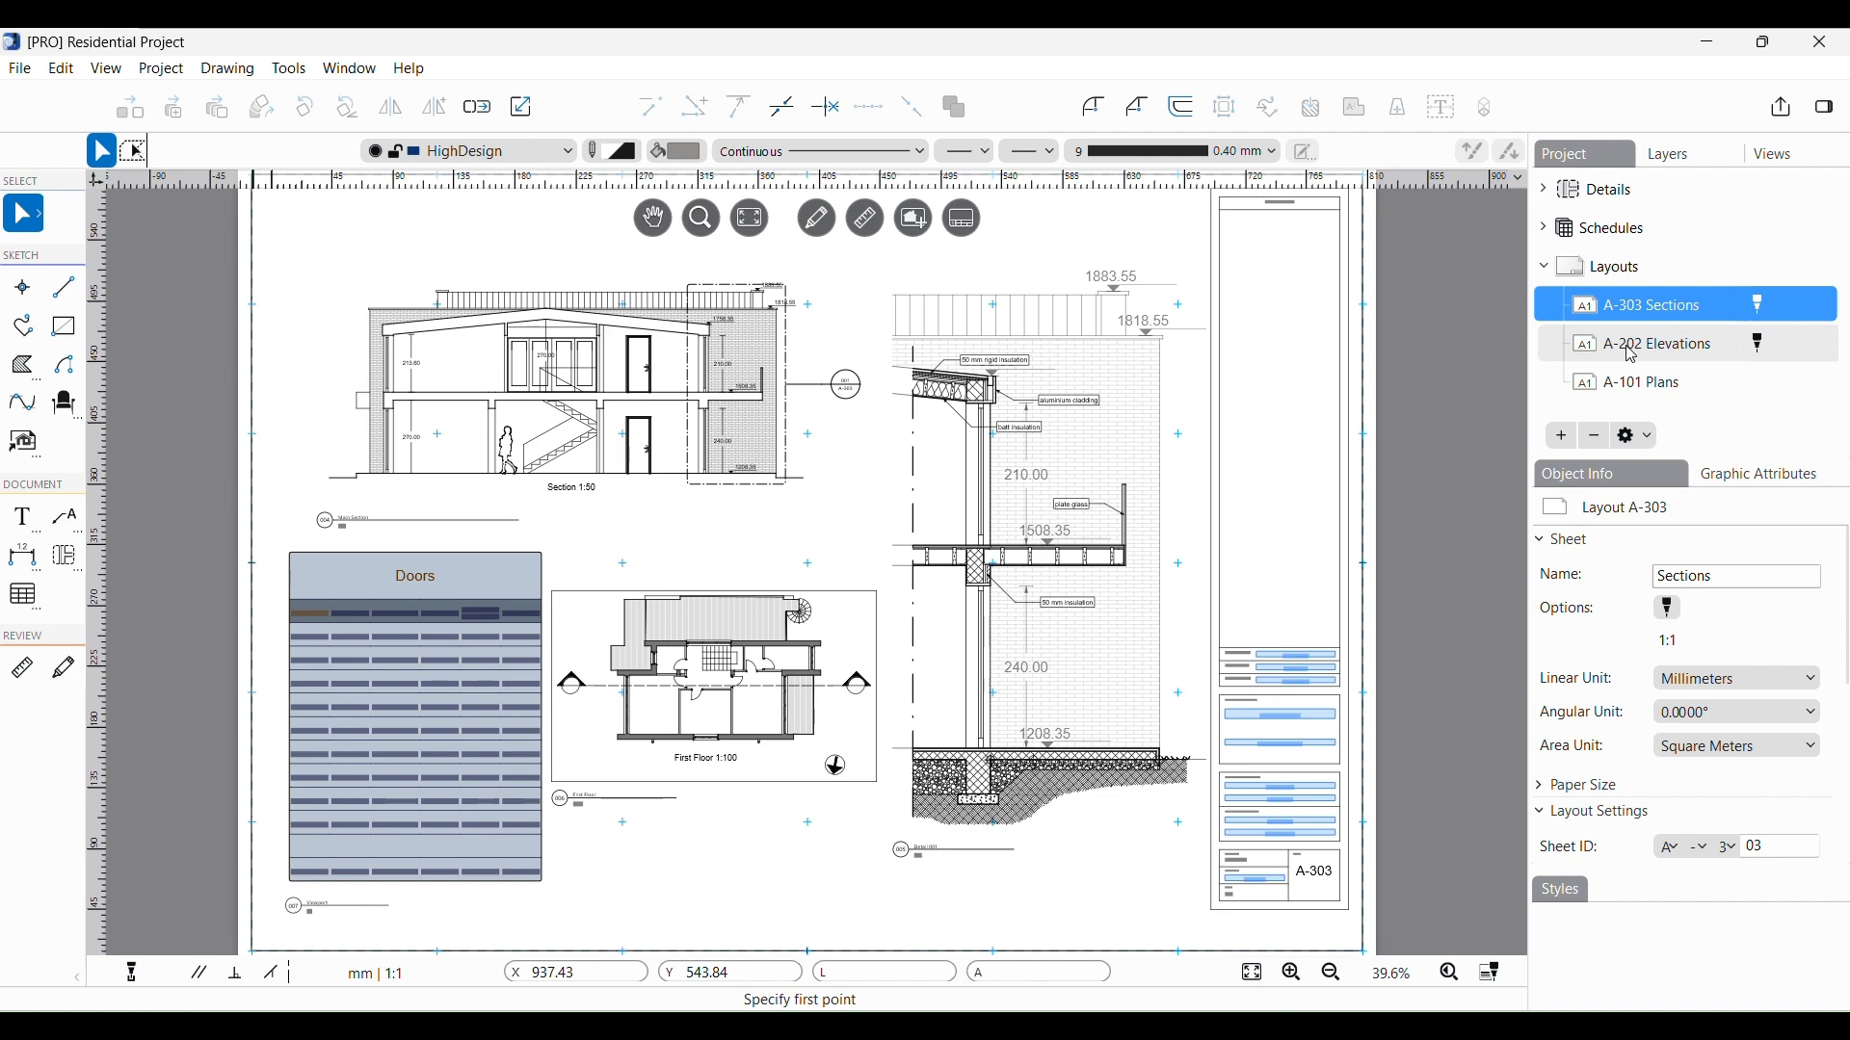
Examine the A-202 Elevations layout and the A-101 Plans layout, including its Ground Floor viewport and title block
{"action": "left_click", "coordinate": [1635, 353]}
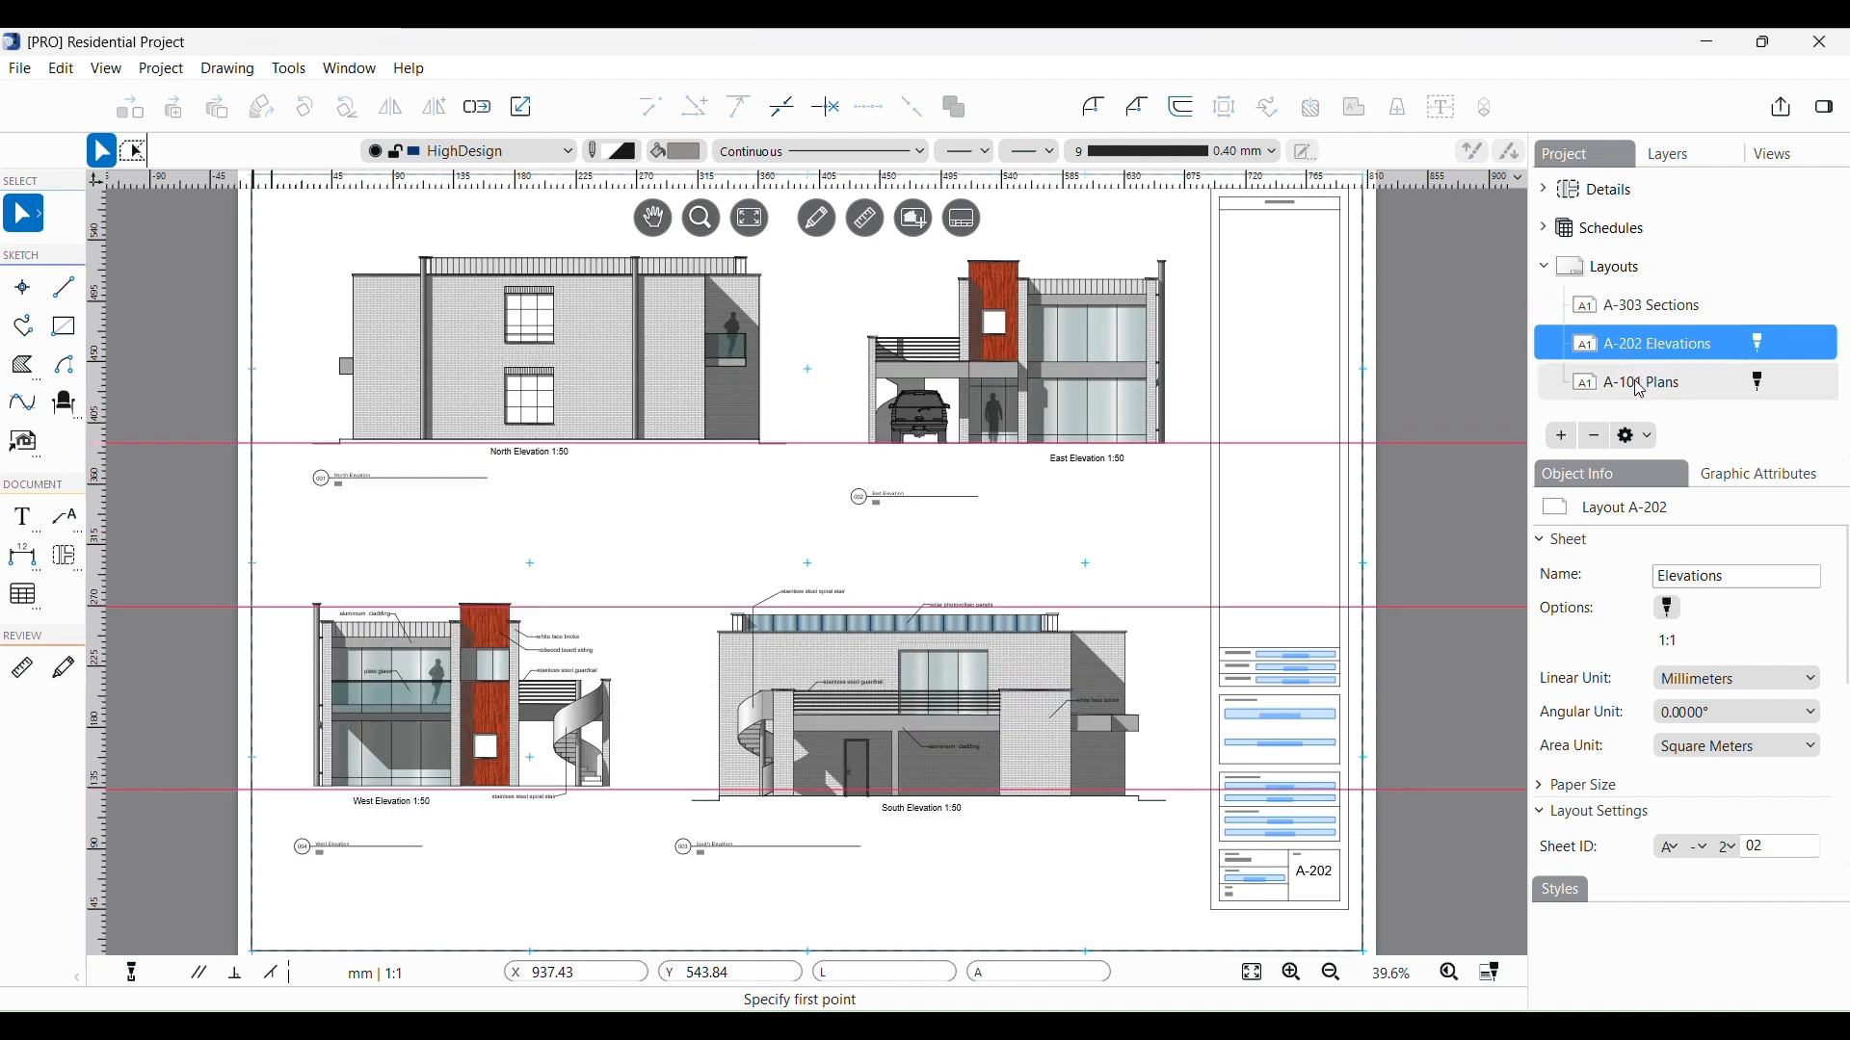
{"action": "left_click", "coordinate": [1643, 390]}
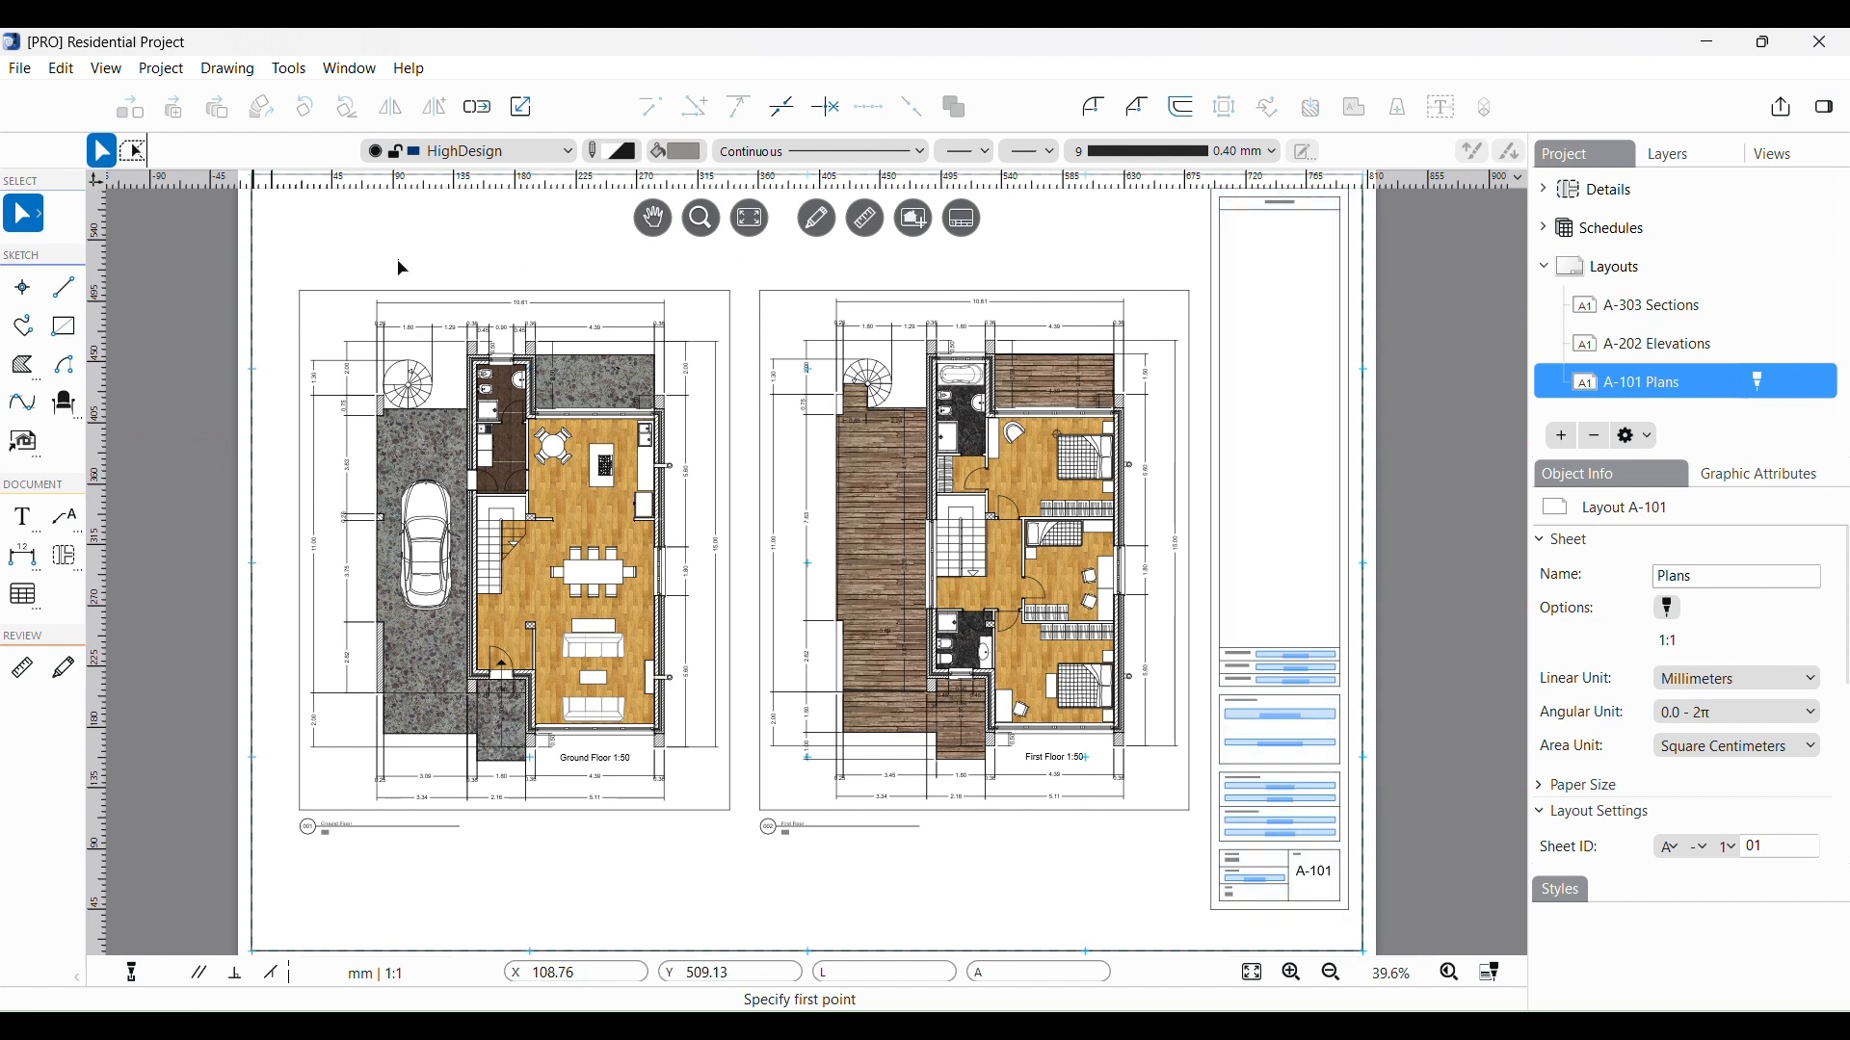
{"action": "left_click", "coordinate": [315, 308]}
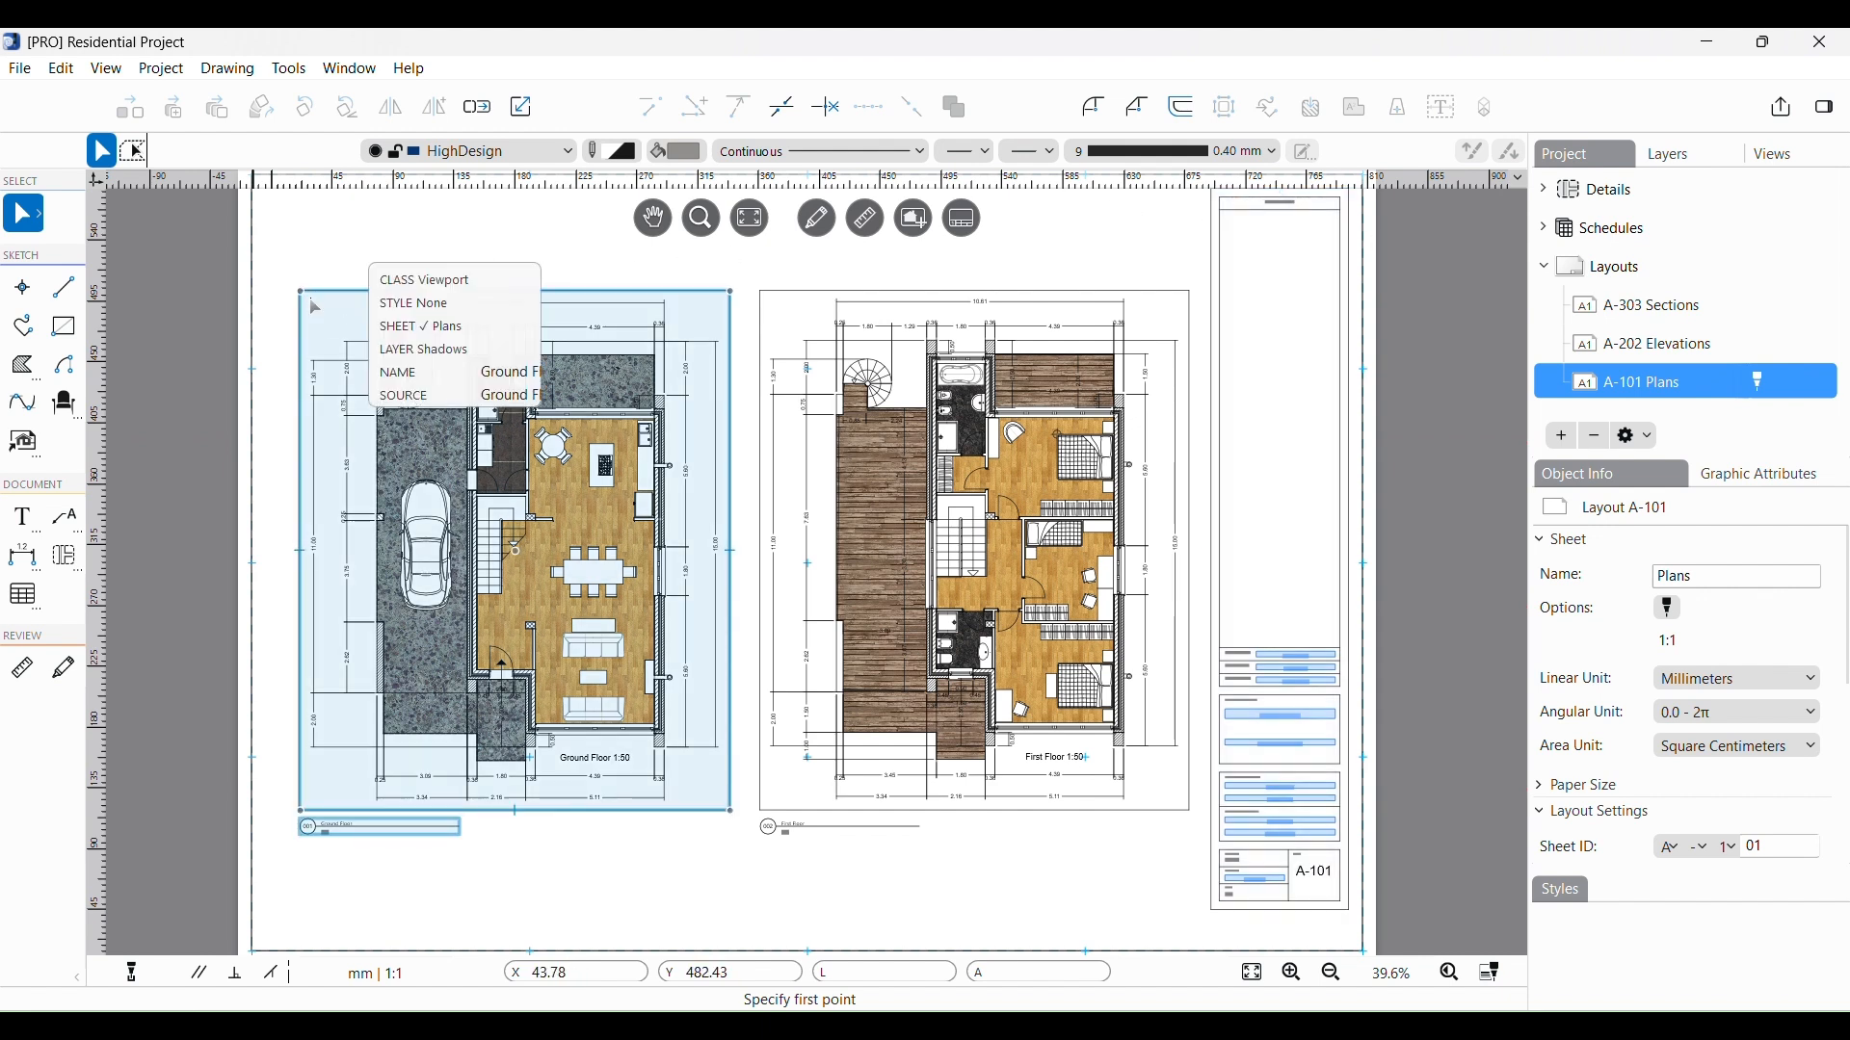
{"action": "left_click", "coordinate": [1318, 616]}
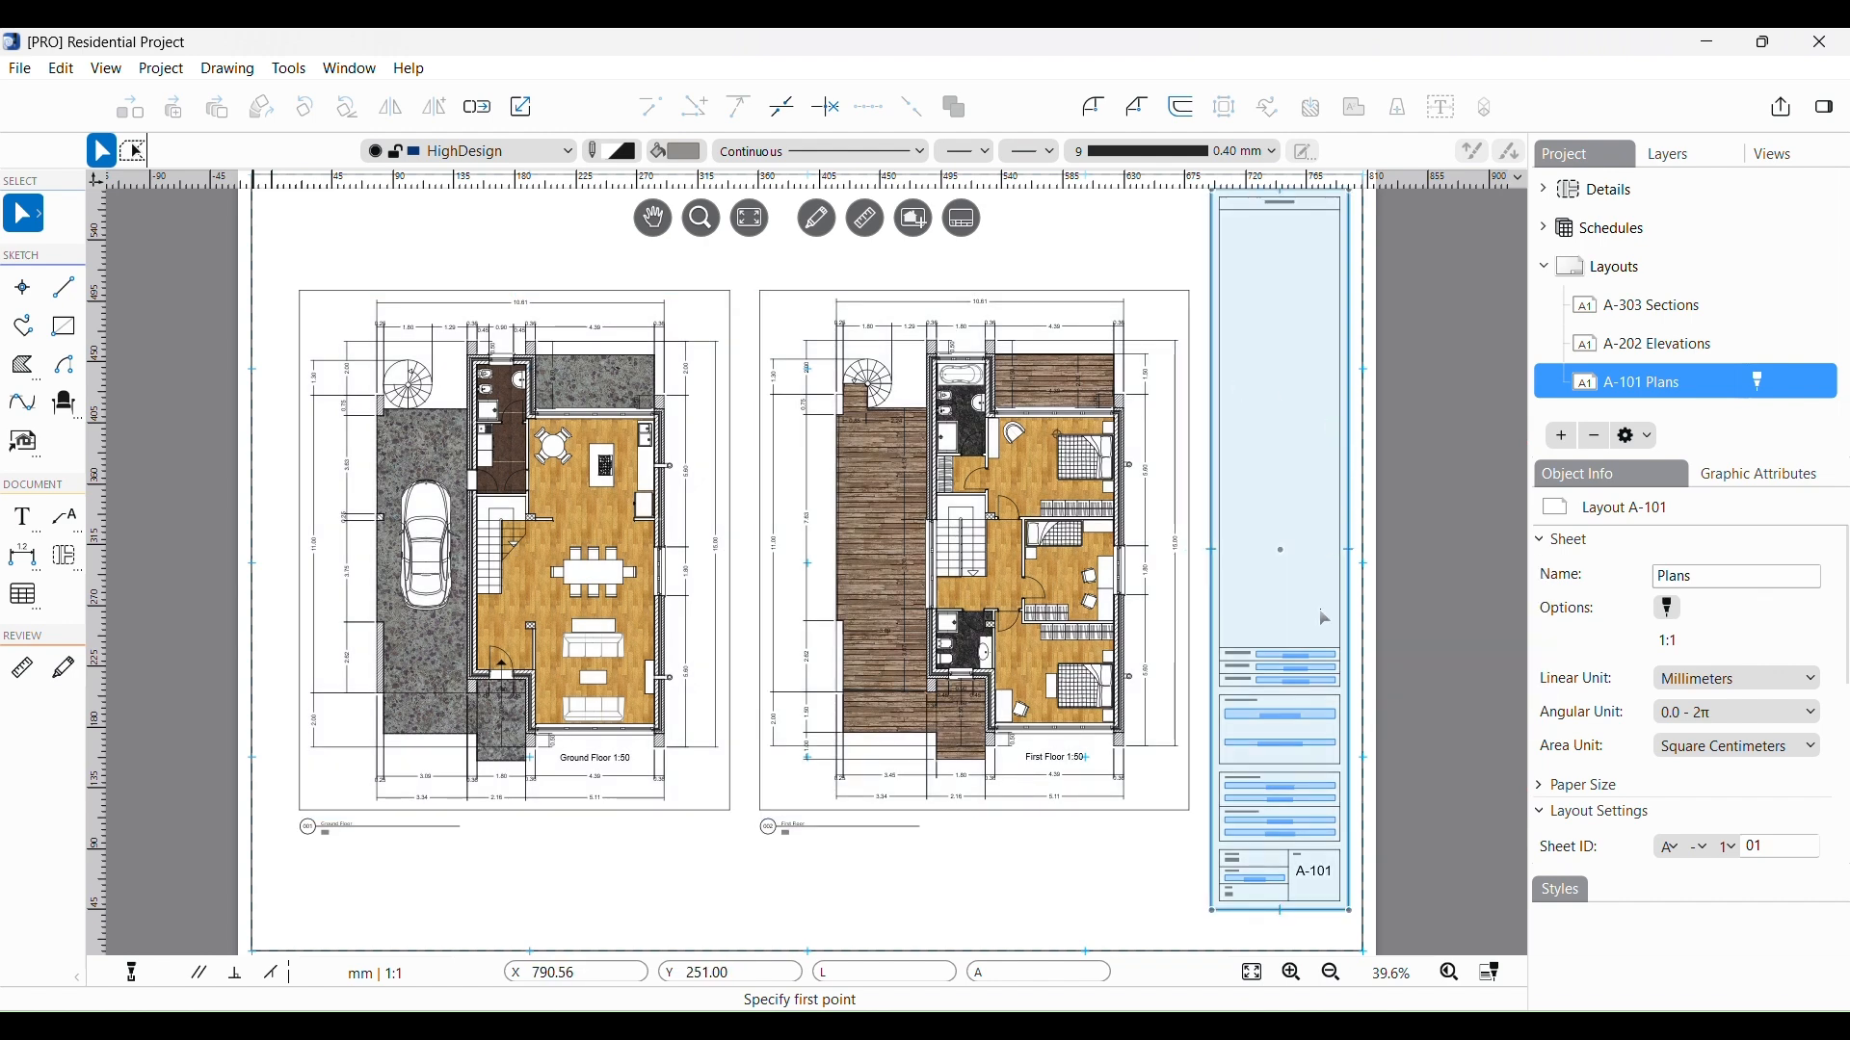
Select the Ground Floor viewport on the A-101 Plans layout and open its source
{"action": "left_click", "coordinate": [441, 319]}
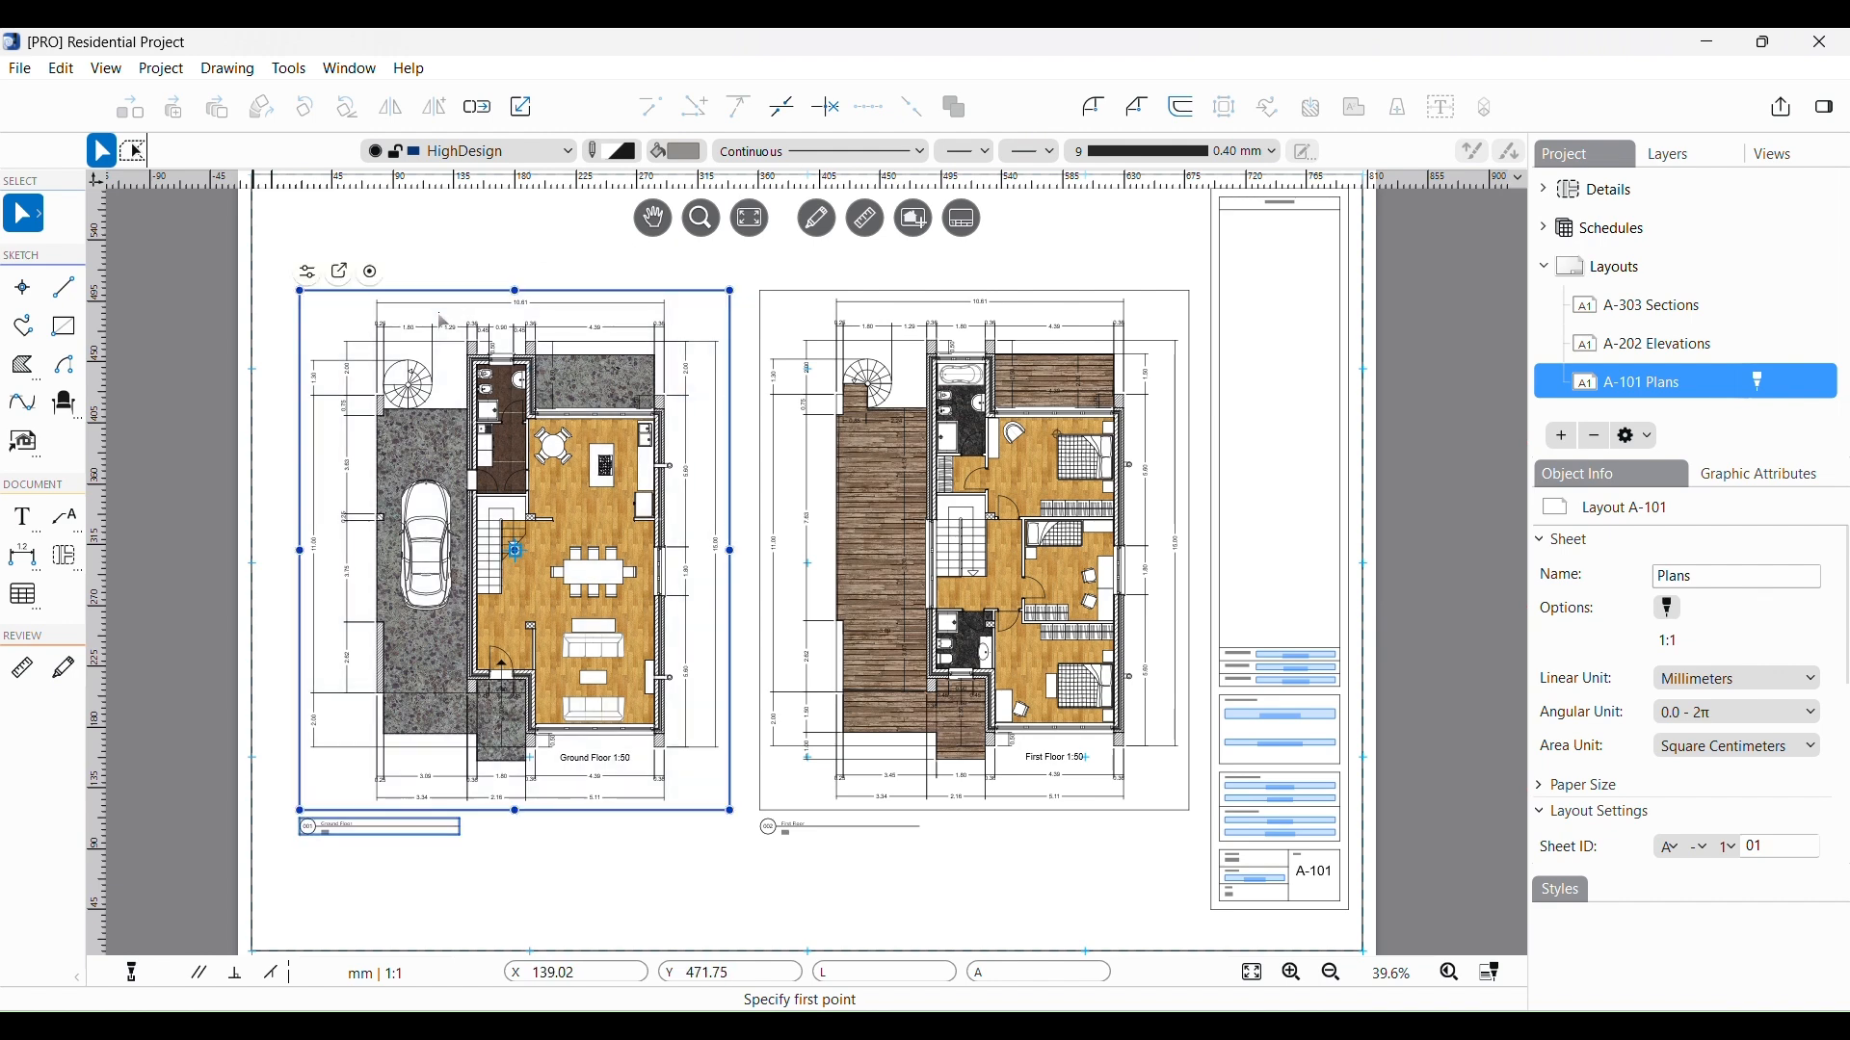
{"action": "left_click", "coordinate": [342, 275]}
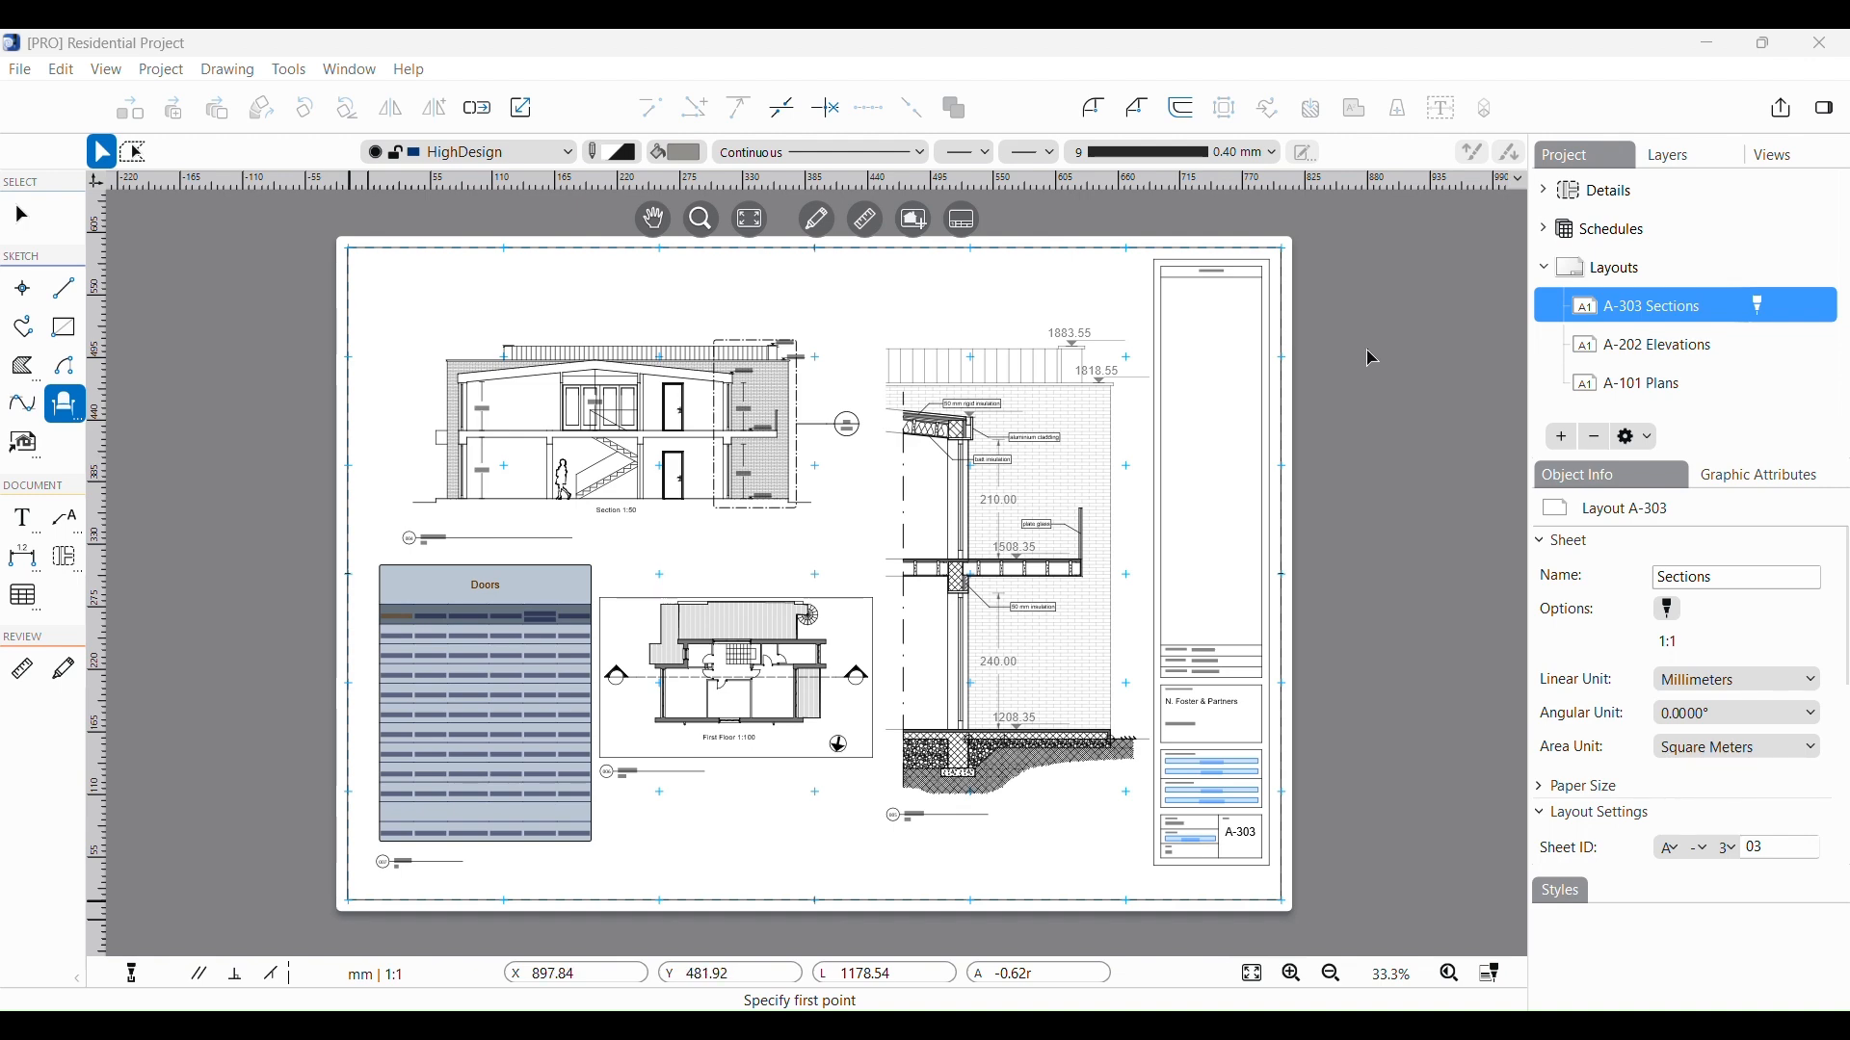
Examine the title block fields of the A-303 Sections layout up close
{"action": "left_click", "coordinate": [1243, 473]}
{"action": "scroll", "coordinate": [1243, 477], "scroll_direction": "up", "scroll_amount": 3}
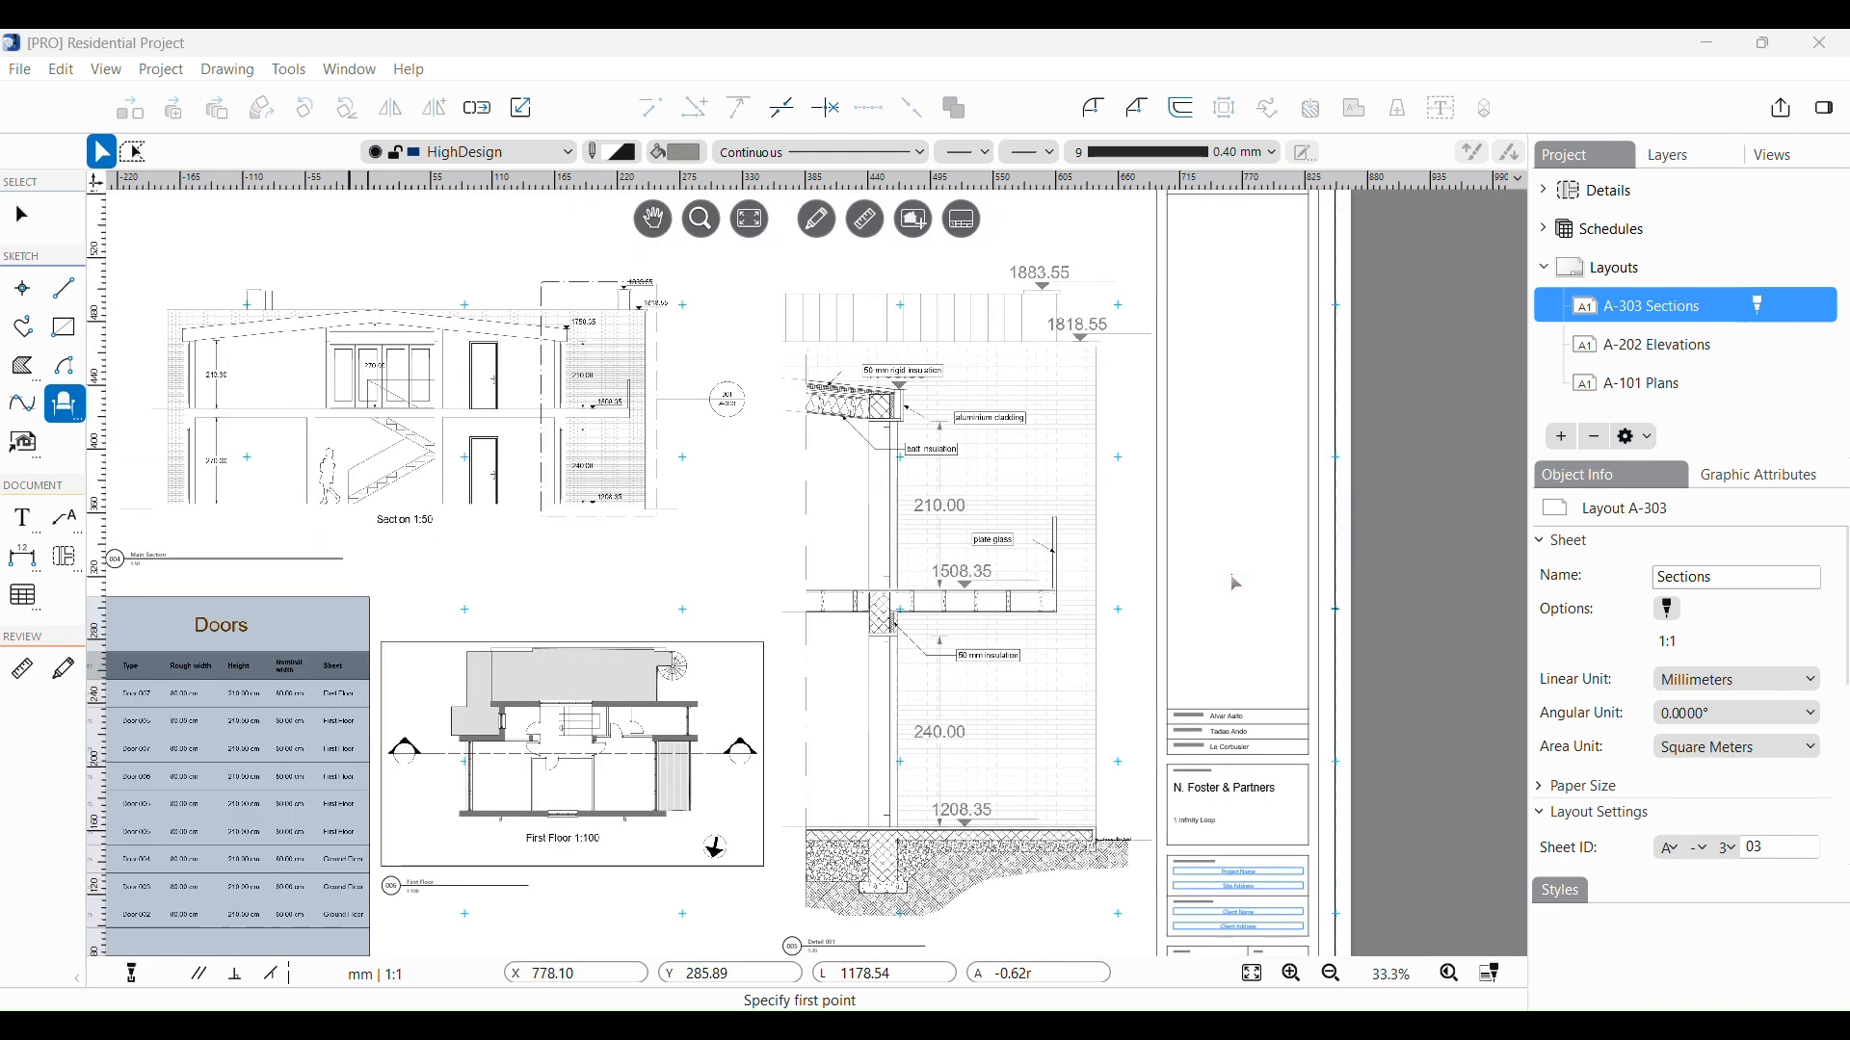
{"action": "middle_click_drag", "start_coordinate": [1320, 818], "coordinate": [1214, 421]}
{"action": "mouse_move", "coordinate": [1160, 351]}
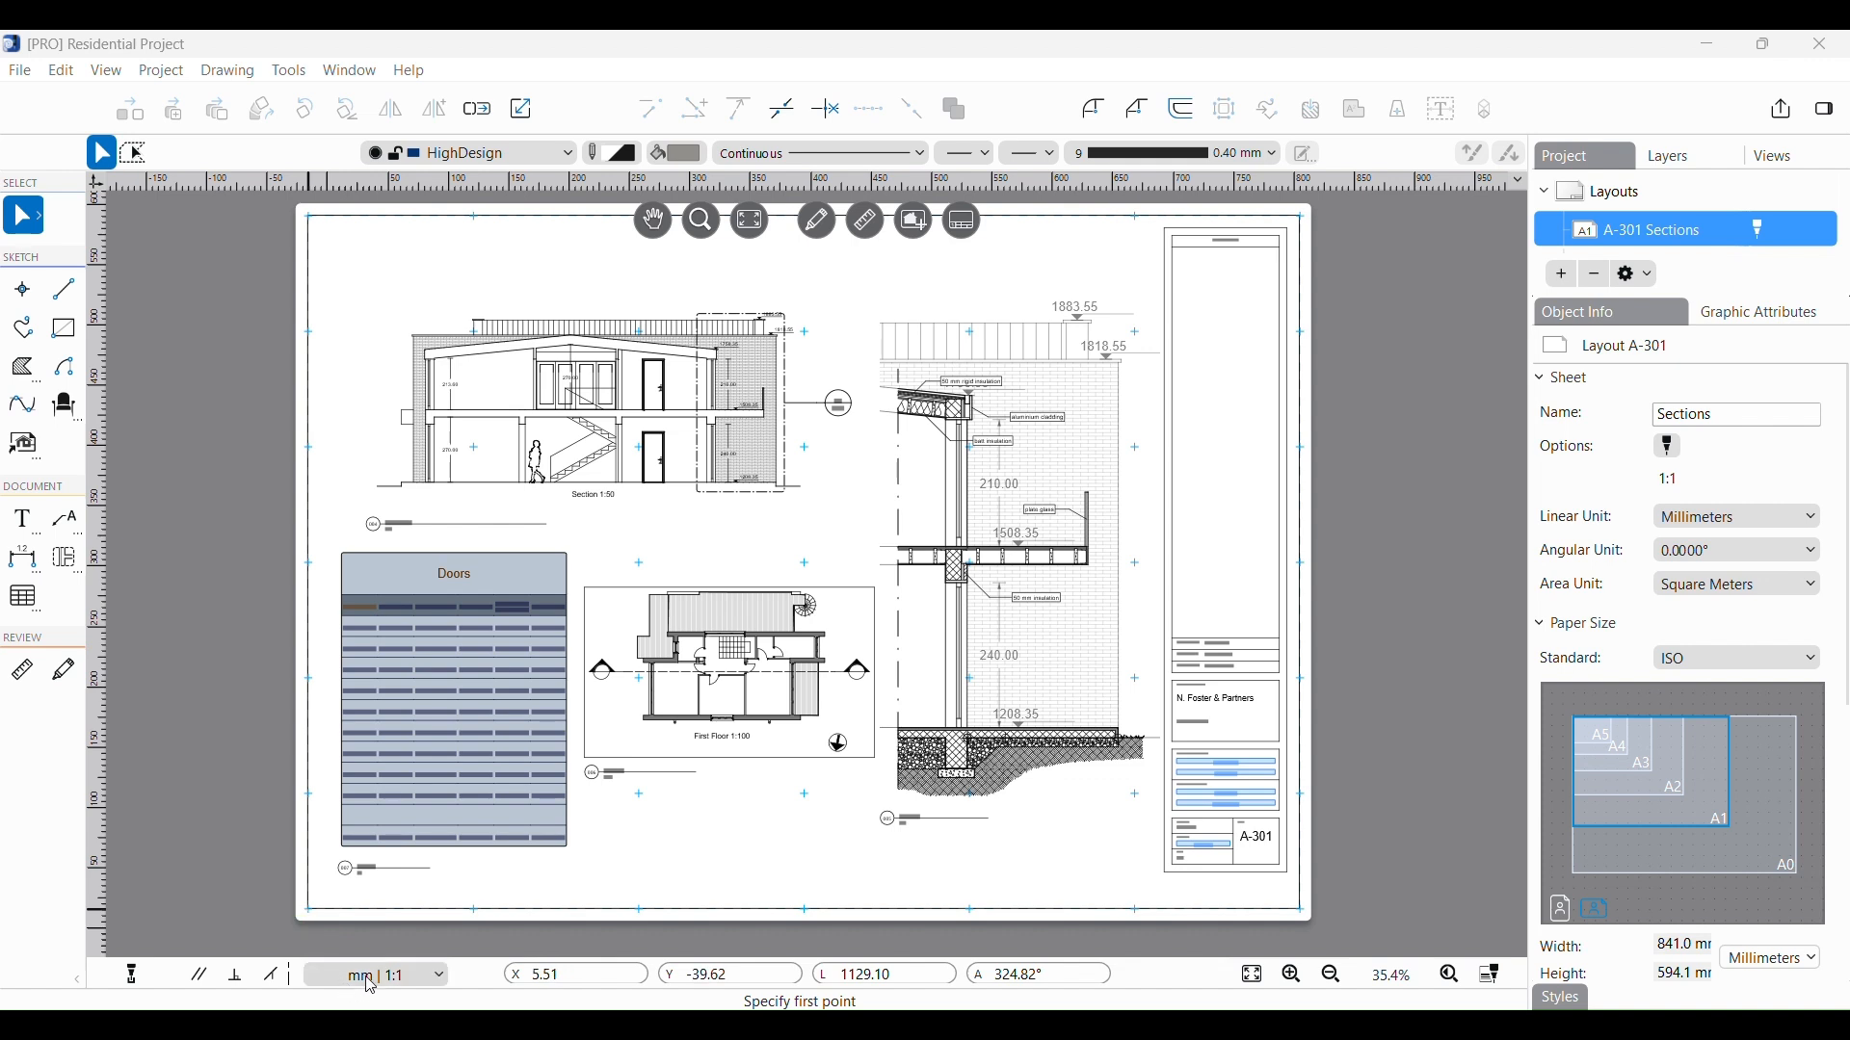
Review the available sheet units, the paper size and the layout settings of the Sections layout
{"action": "left_click", "coordinate": [440, 979]}
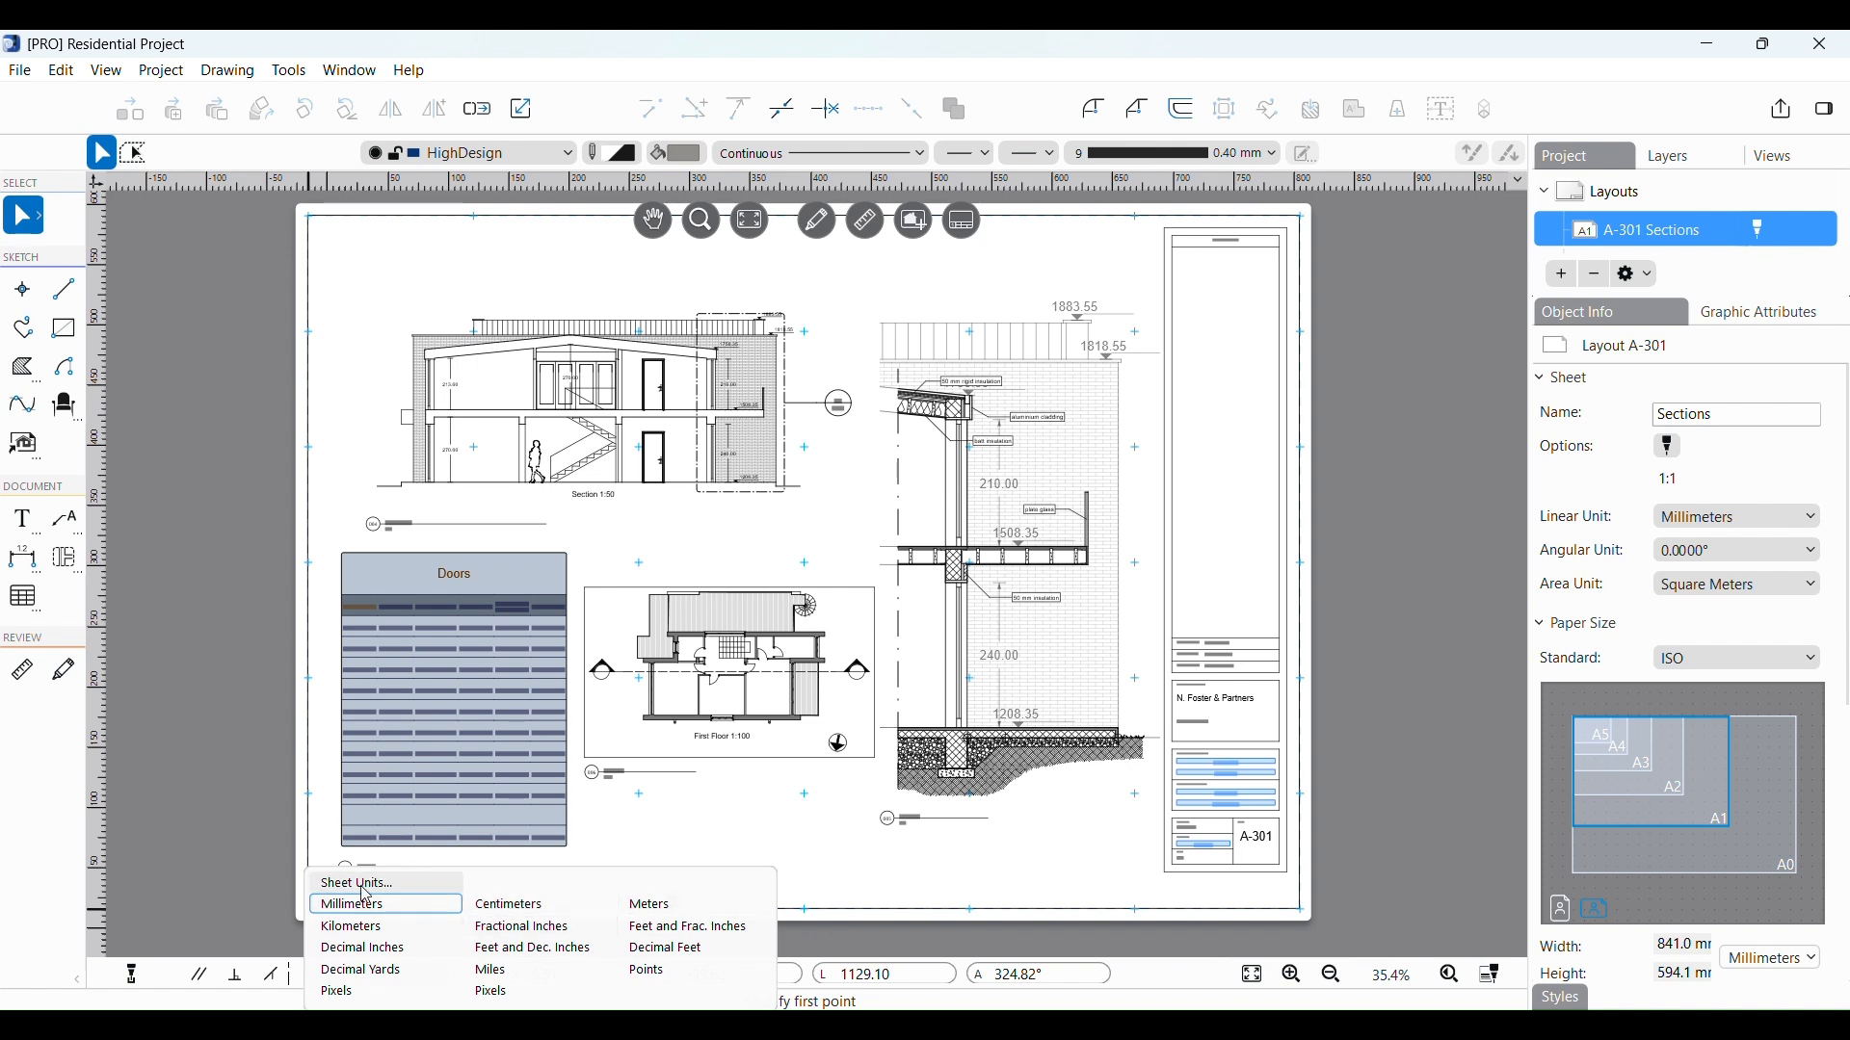
{"action": "left_click", "coordinate": [230, 866]}
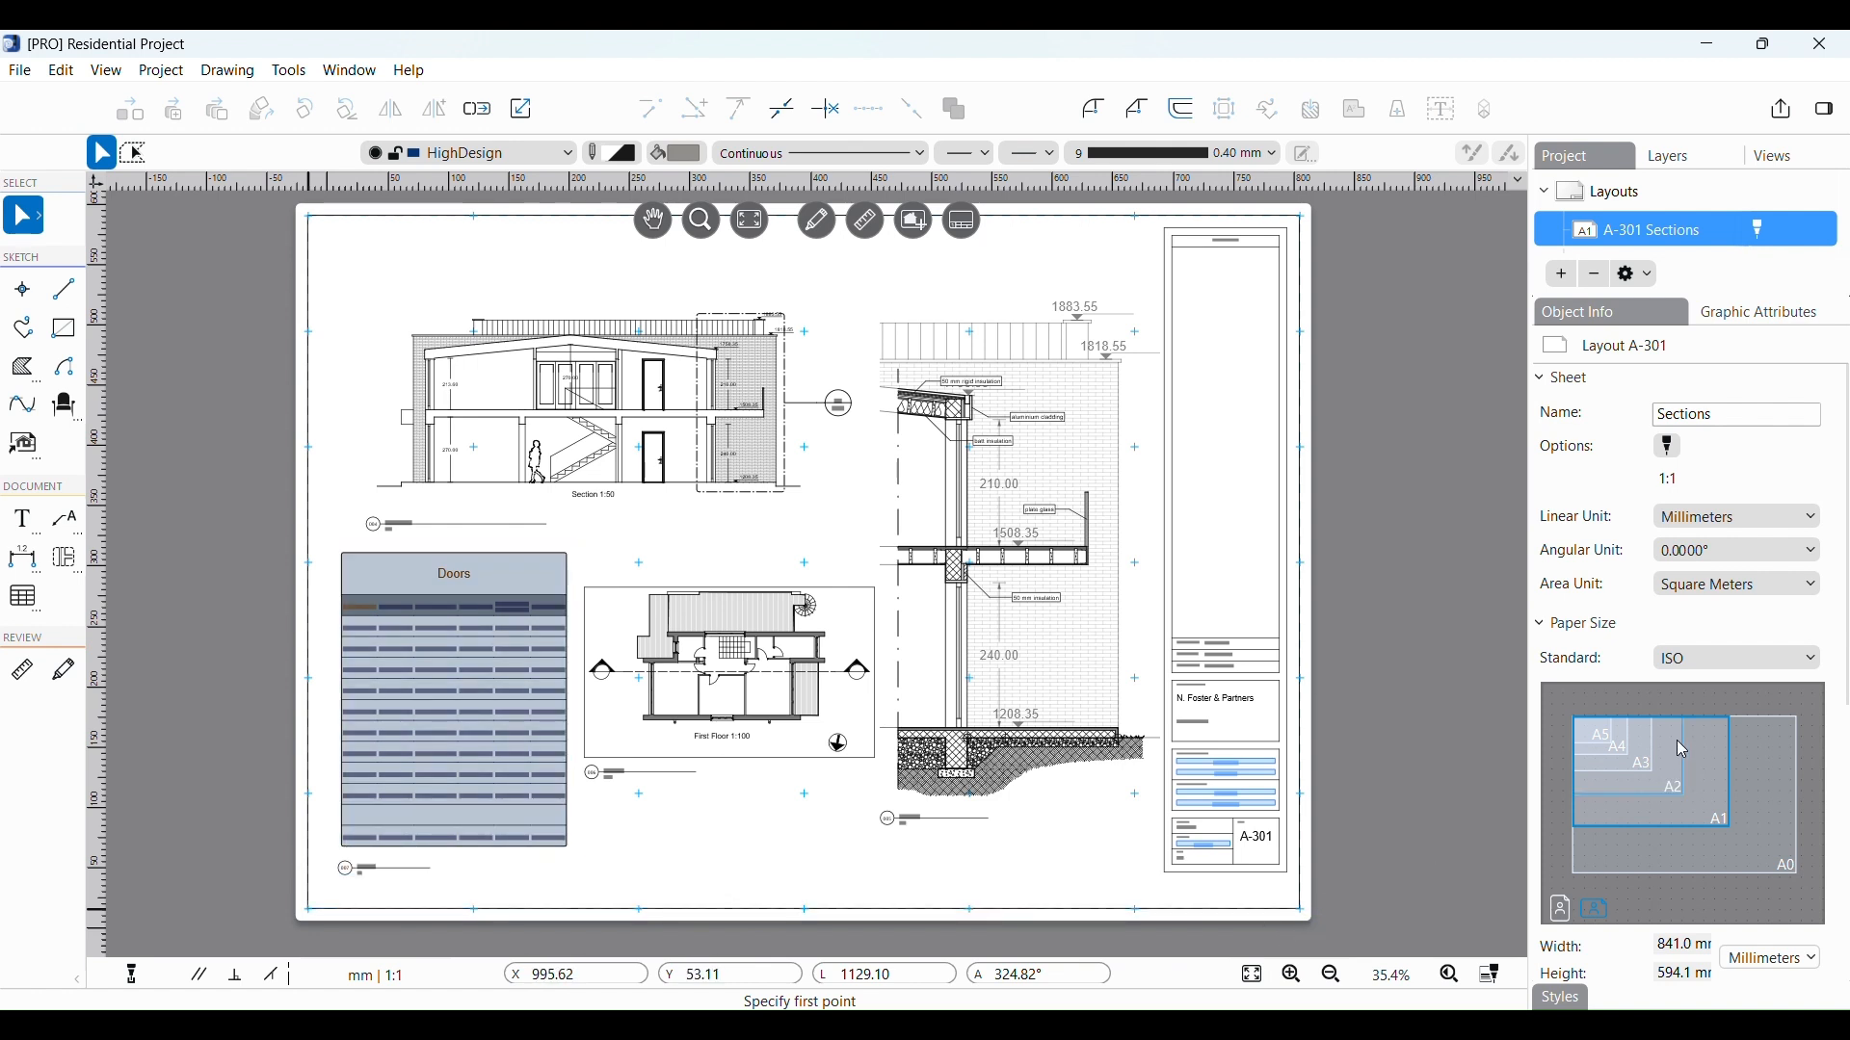
{"action": "scroll", "coordinate": [1705, 770], "scroll_direction": "down", "scroll_amount": 1}
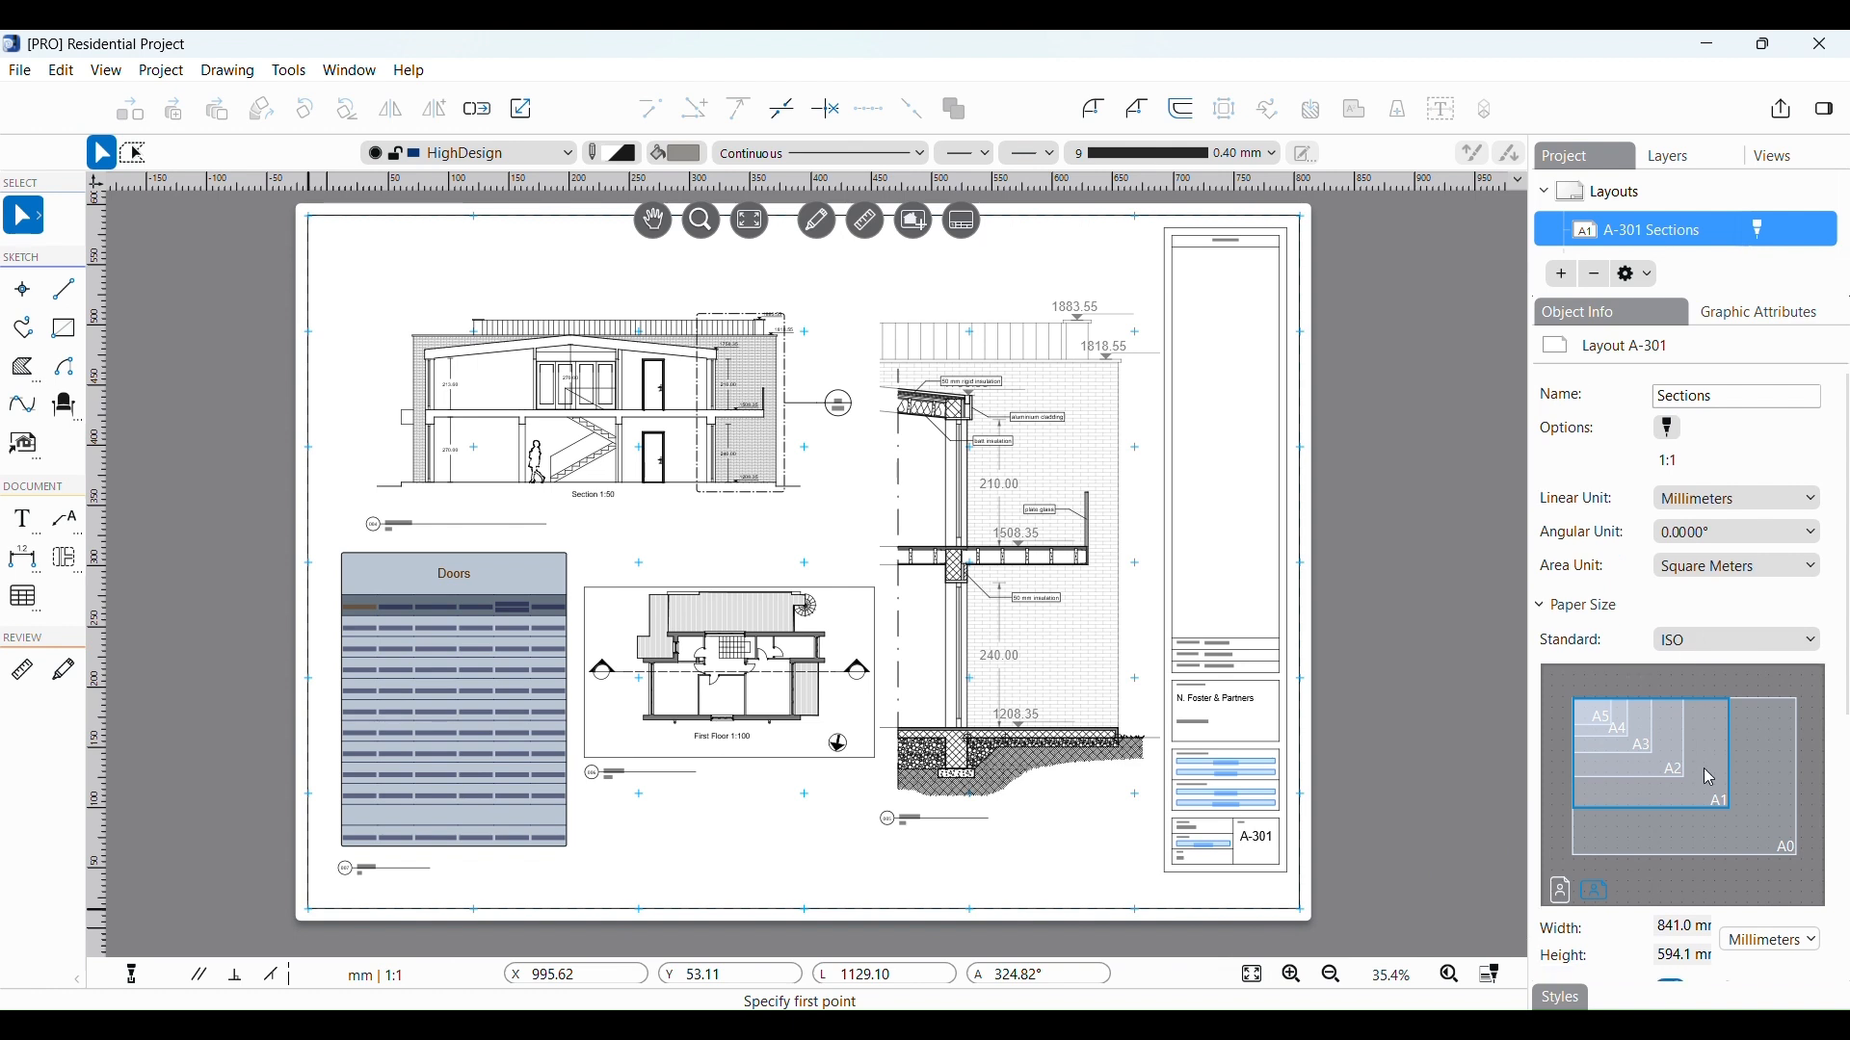
{"action": "scroll", "coordinate": [1715, 782], "scroll_direction": "down", "scroll_amount": 1}
{"action": "scroll", "coordinate": [1710, 778], "scroll_direction": "down", "scroll_amount": 4}
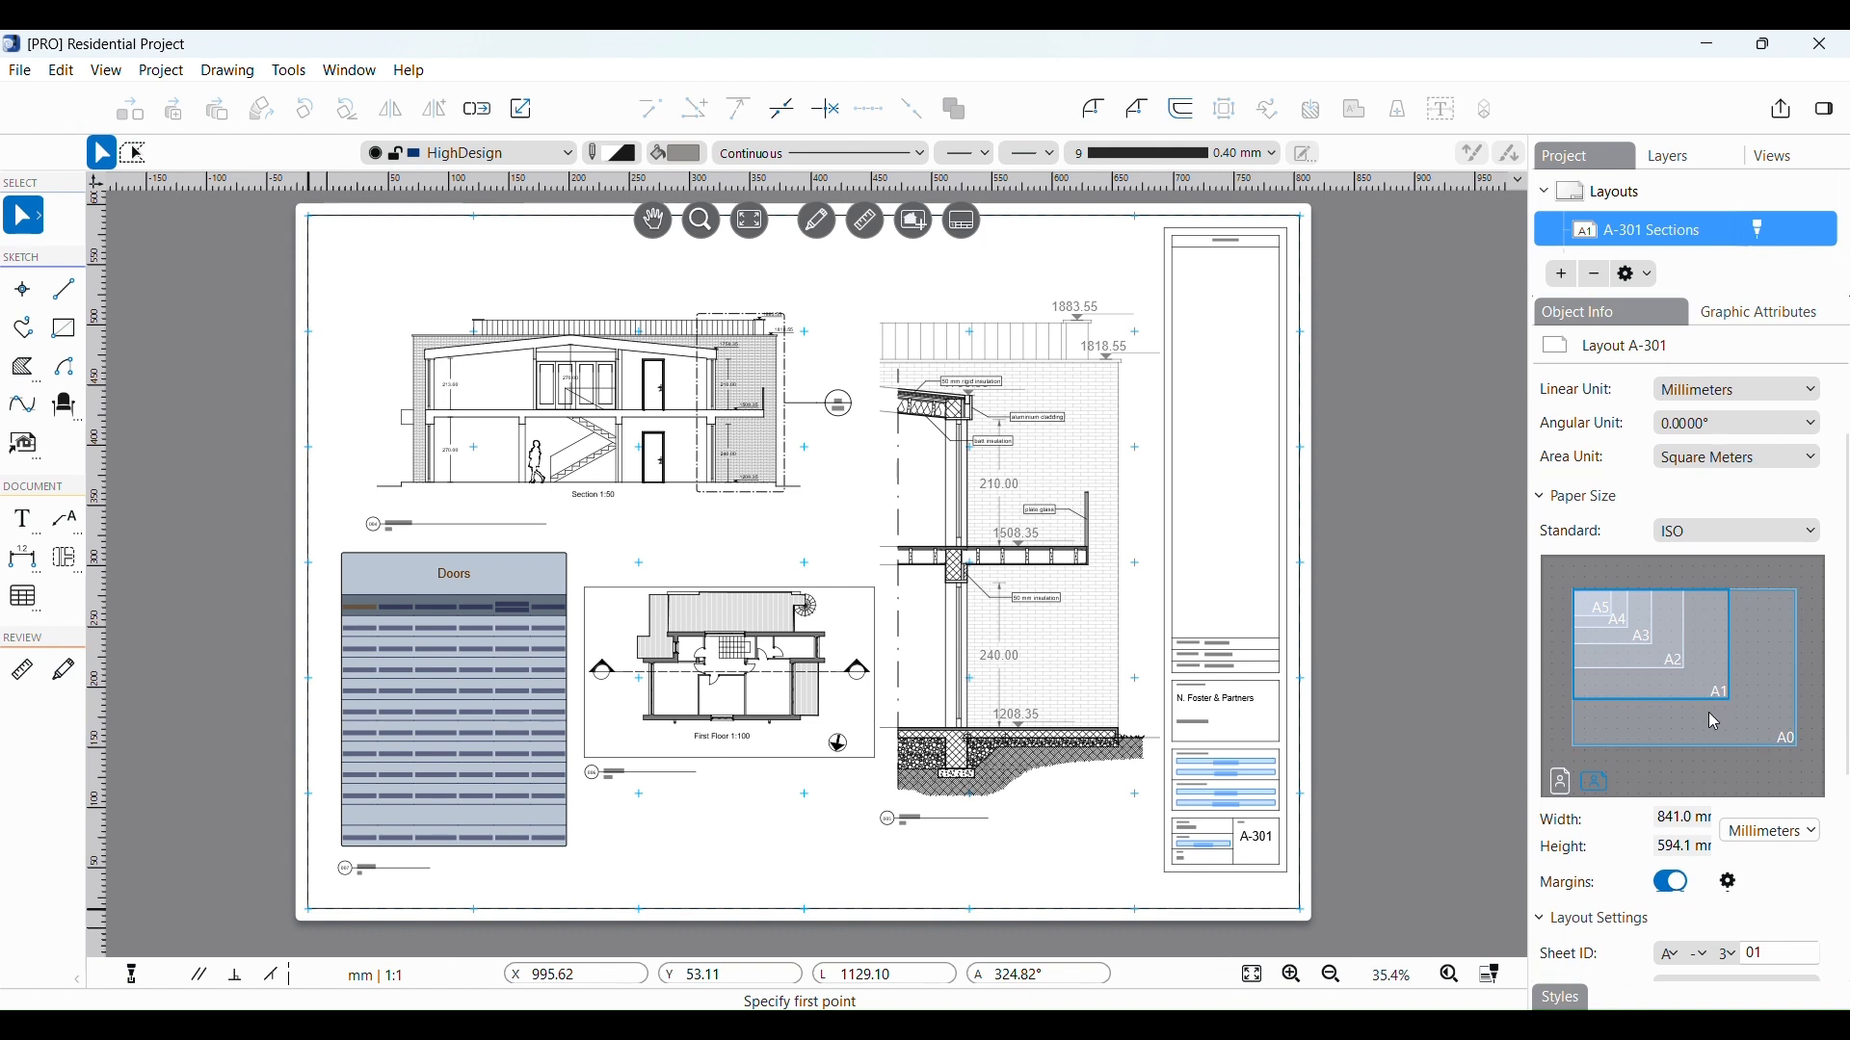
{"action": "scroll", "coordinate": [1711, 733], "scroll_direction": "down", "scroll_amount": 2}
{"action": "scroll", "coordinate": [1711, 726], "scroll_direction": "down", "scroll_amount": 2}
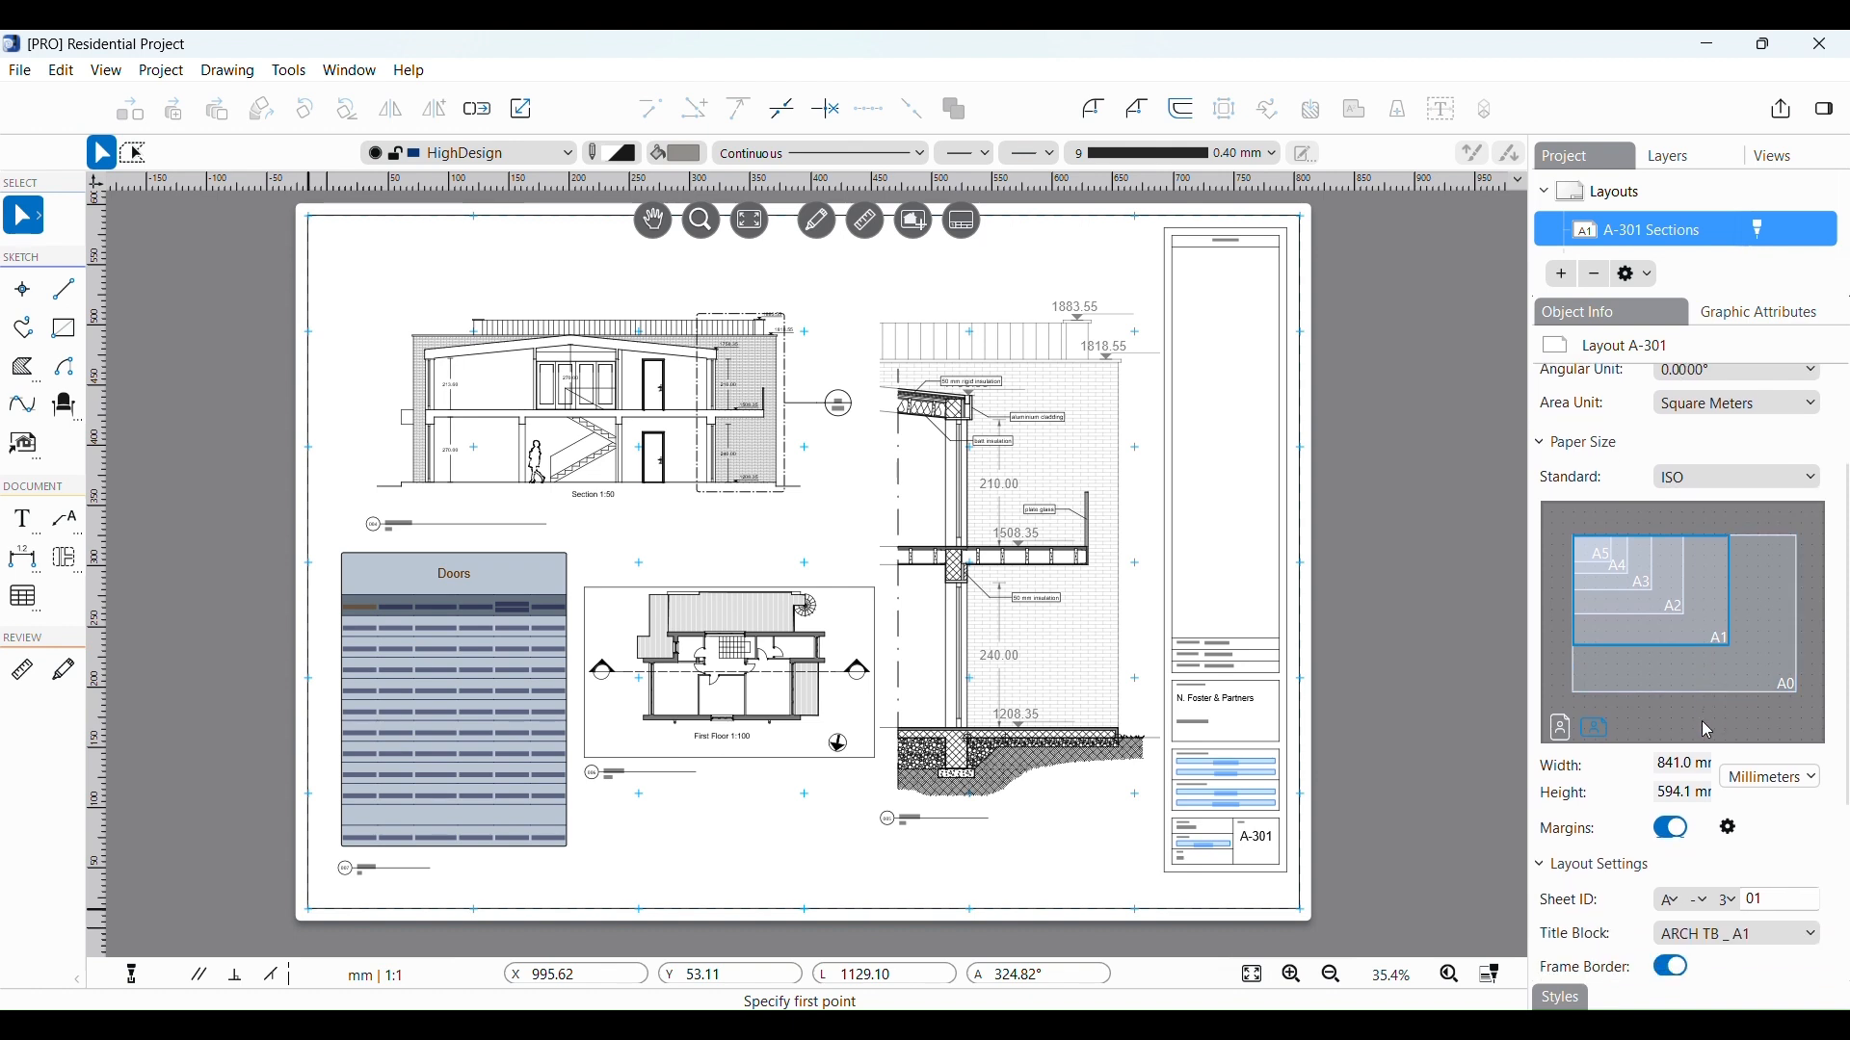
{"action": "scroll", "coordinate": [1711, 730], "scroll_direction": "down", "scroll_amount": 2}
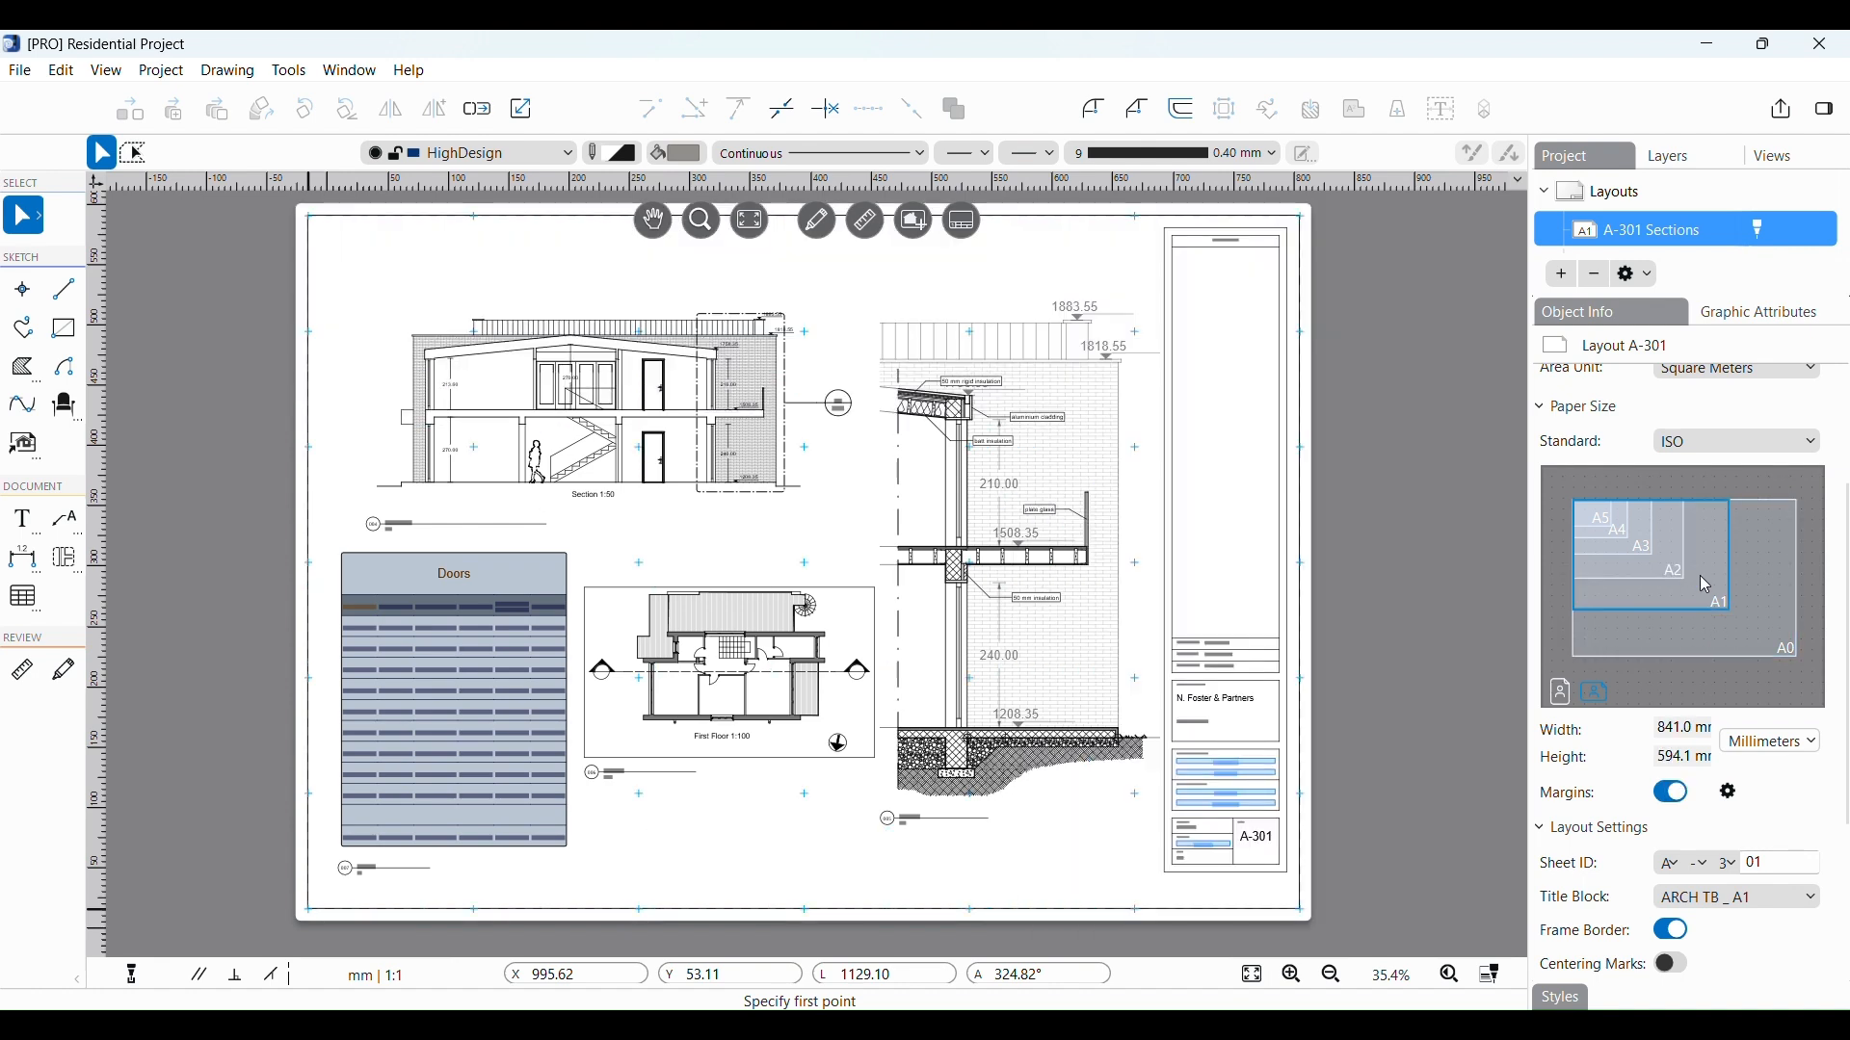
Switch the Sections layout's page margins off and back on
{"action": "left_click", "coordinate": [1673, 799]}
{"action": "left_click", "coordinate": [1677, 800]}
{"action": "scroll", "coordinate": [1752, 827], "scroll_direction": "down", "scroll_amount": 3}
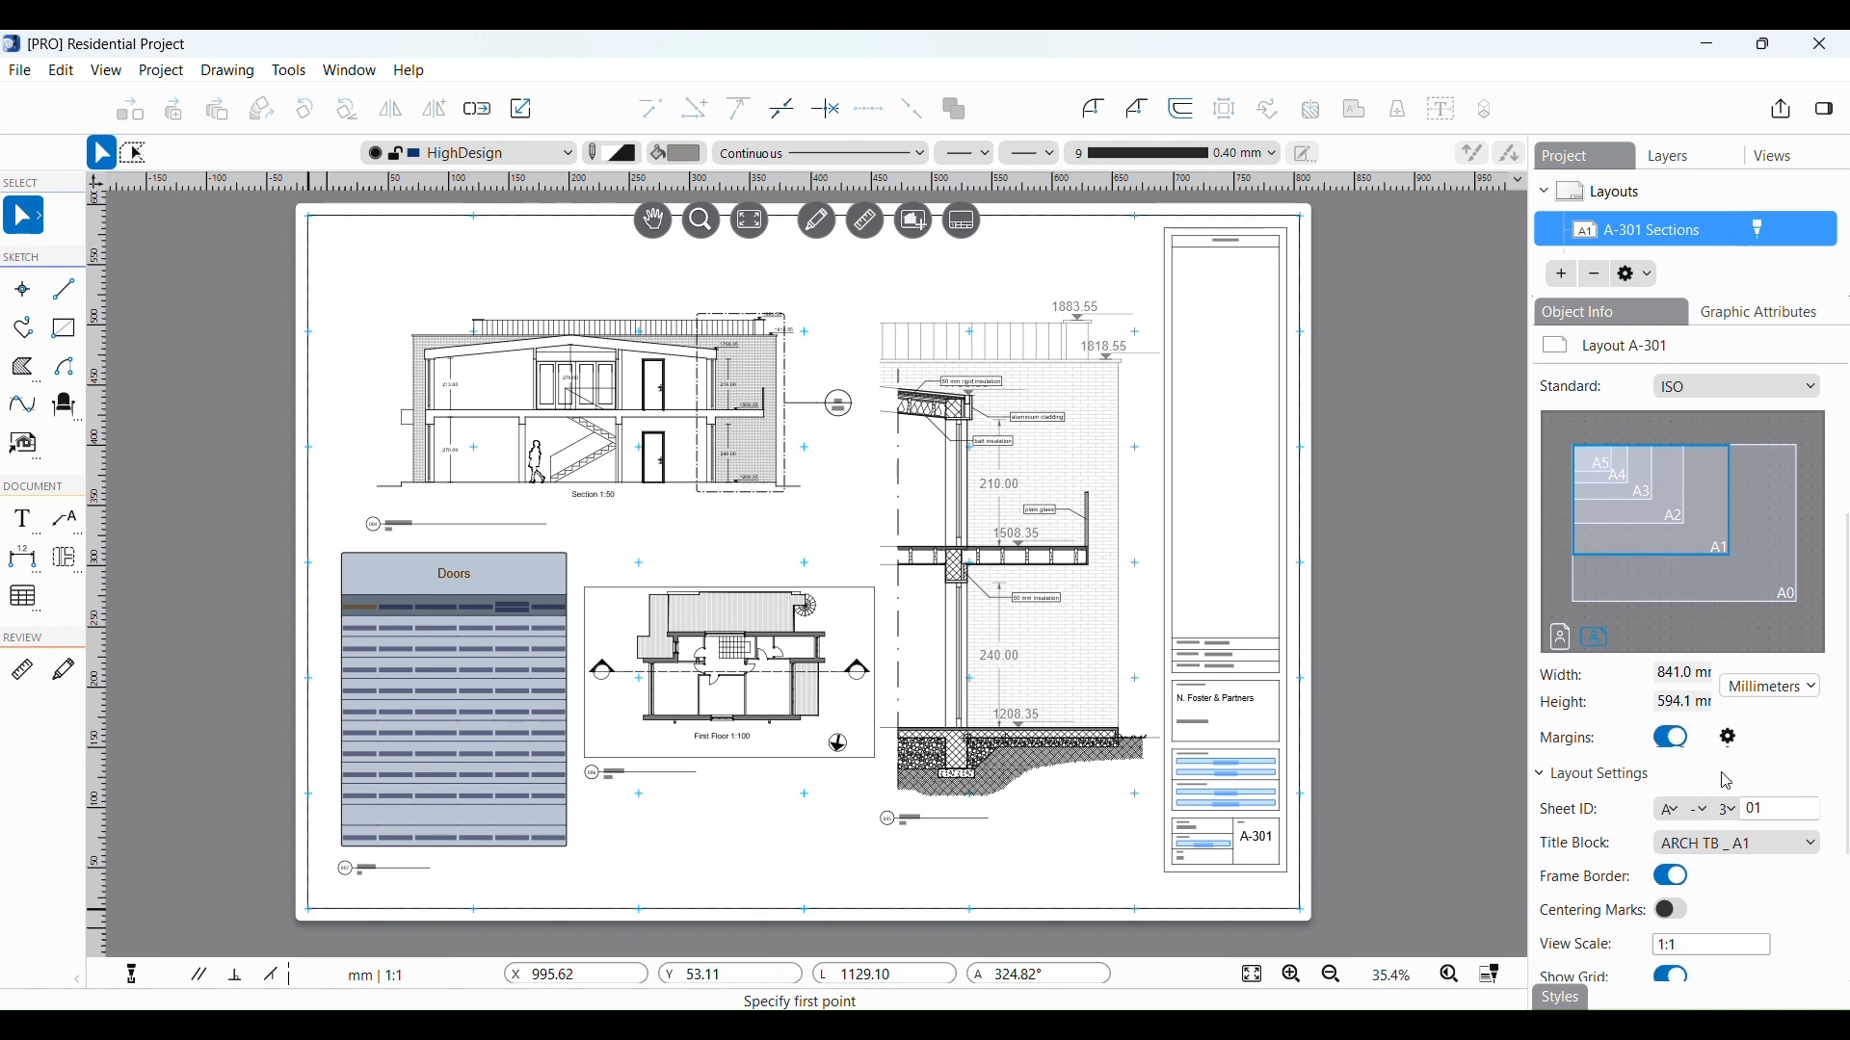
Set the Sections layout's sheet ID number to 04 and switch the frame border off and back on
{"action": "scroll", "coordinate": [1751, 759], "scroll_direction": "down", "scroll_amount": 2}
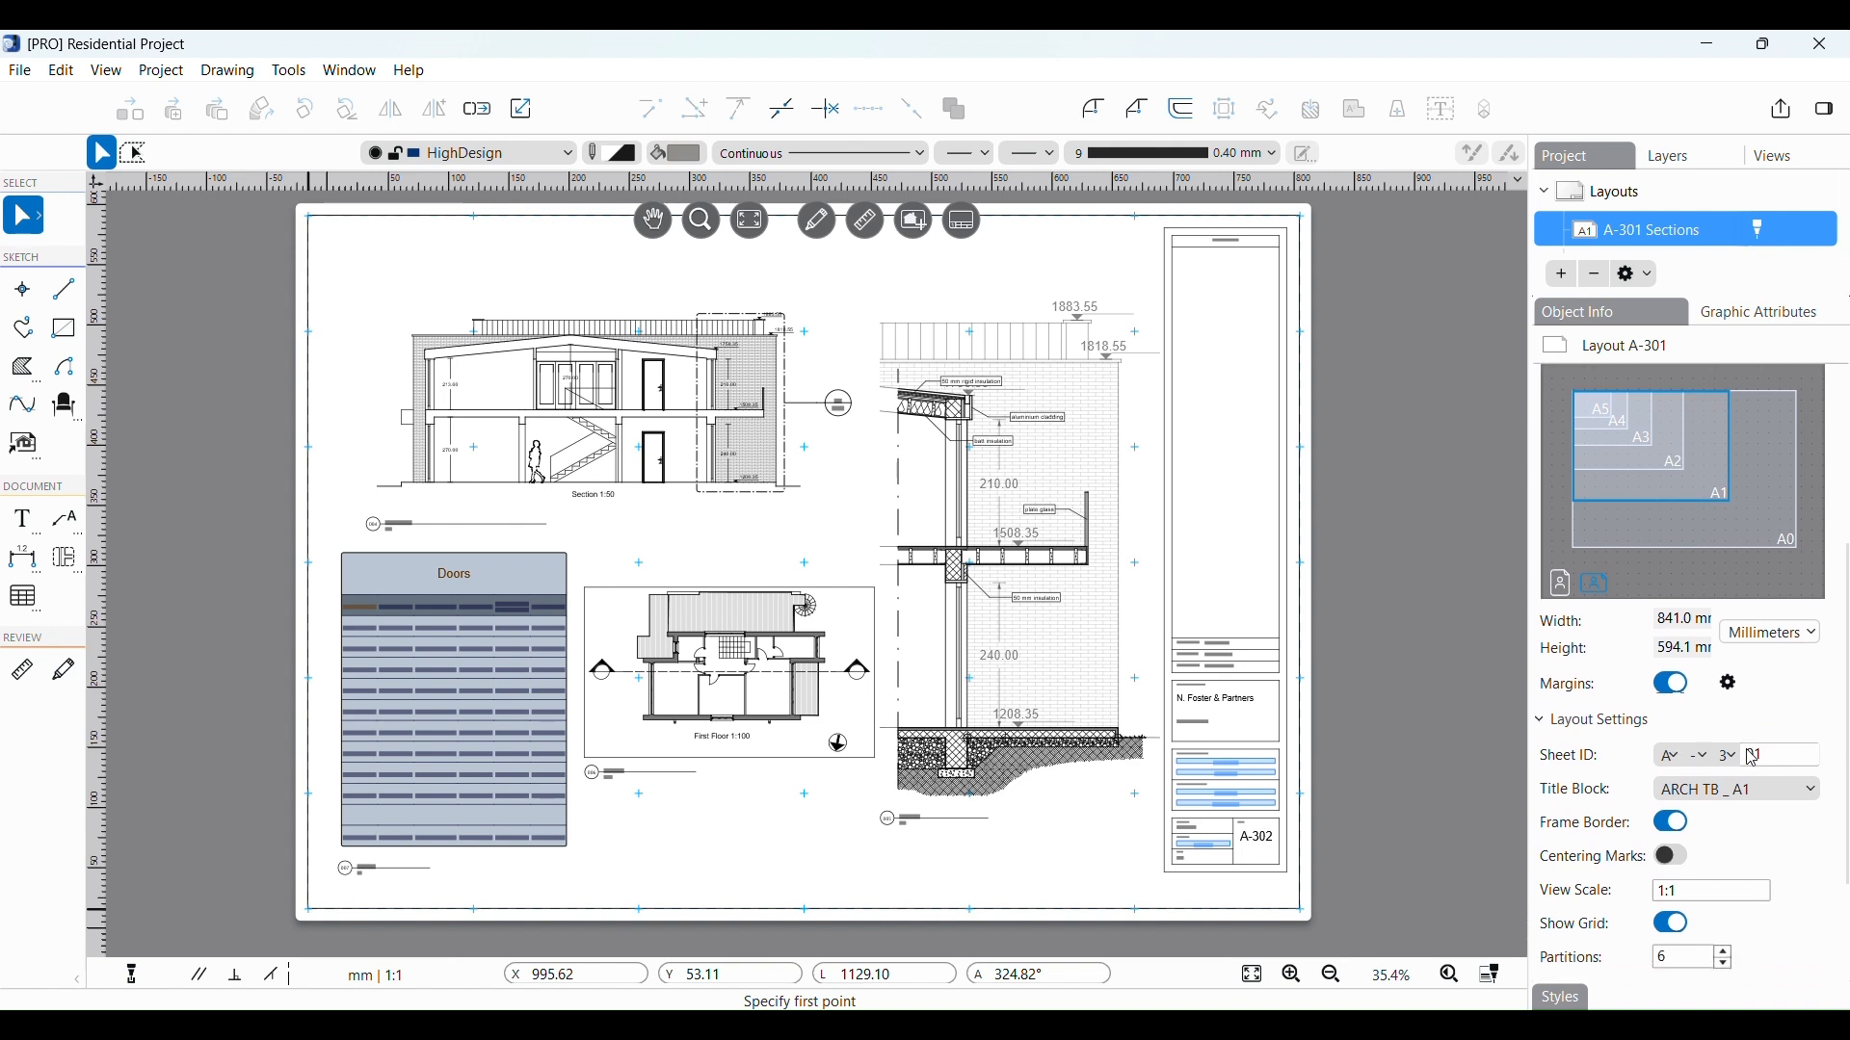
{"action": "scroll", "coordinate": [1749, 754], "scroll_direction": "up", "scroll_amount": 3}
{"action": "left_click", "coordinate": [1669, 817]}
{"action": "left_click", "coordinate": [1669, 819]}
Review the remaining layout settings, the layout info fields and the viewports placed on the Sections sheet
{"action": "scroll", "coordinate": [1726, 860], "scroll_direction": "down", "scroll_amount": 4}
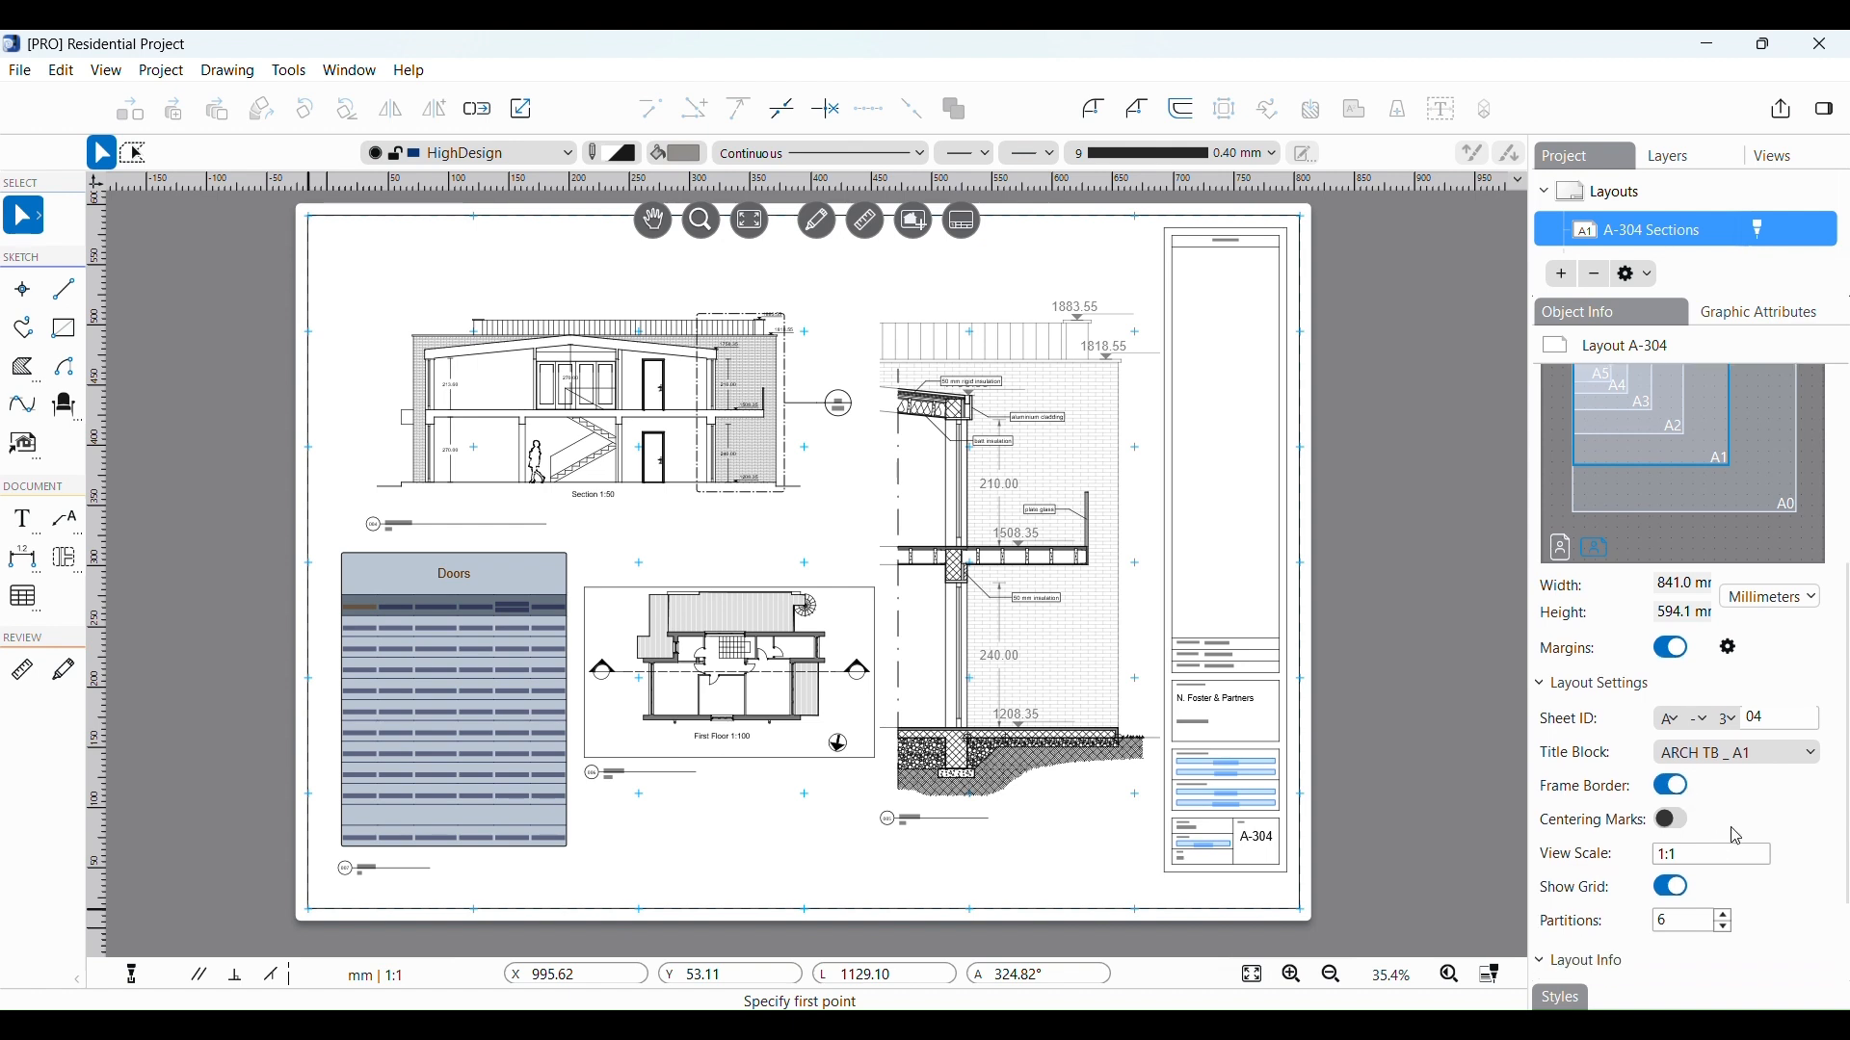
{"action": "scroll", "coordinate": [1732, 852], "scroll_direction": "down", "scroll_amount": 4}
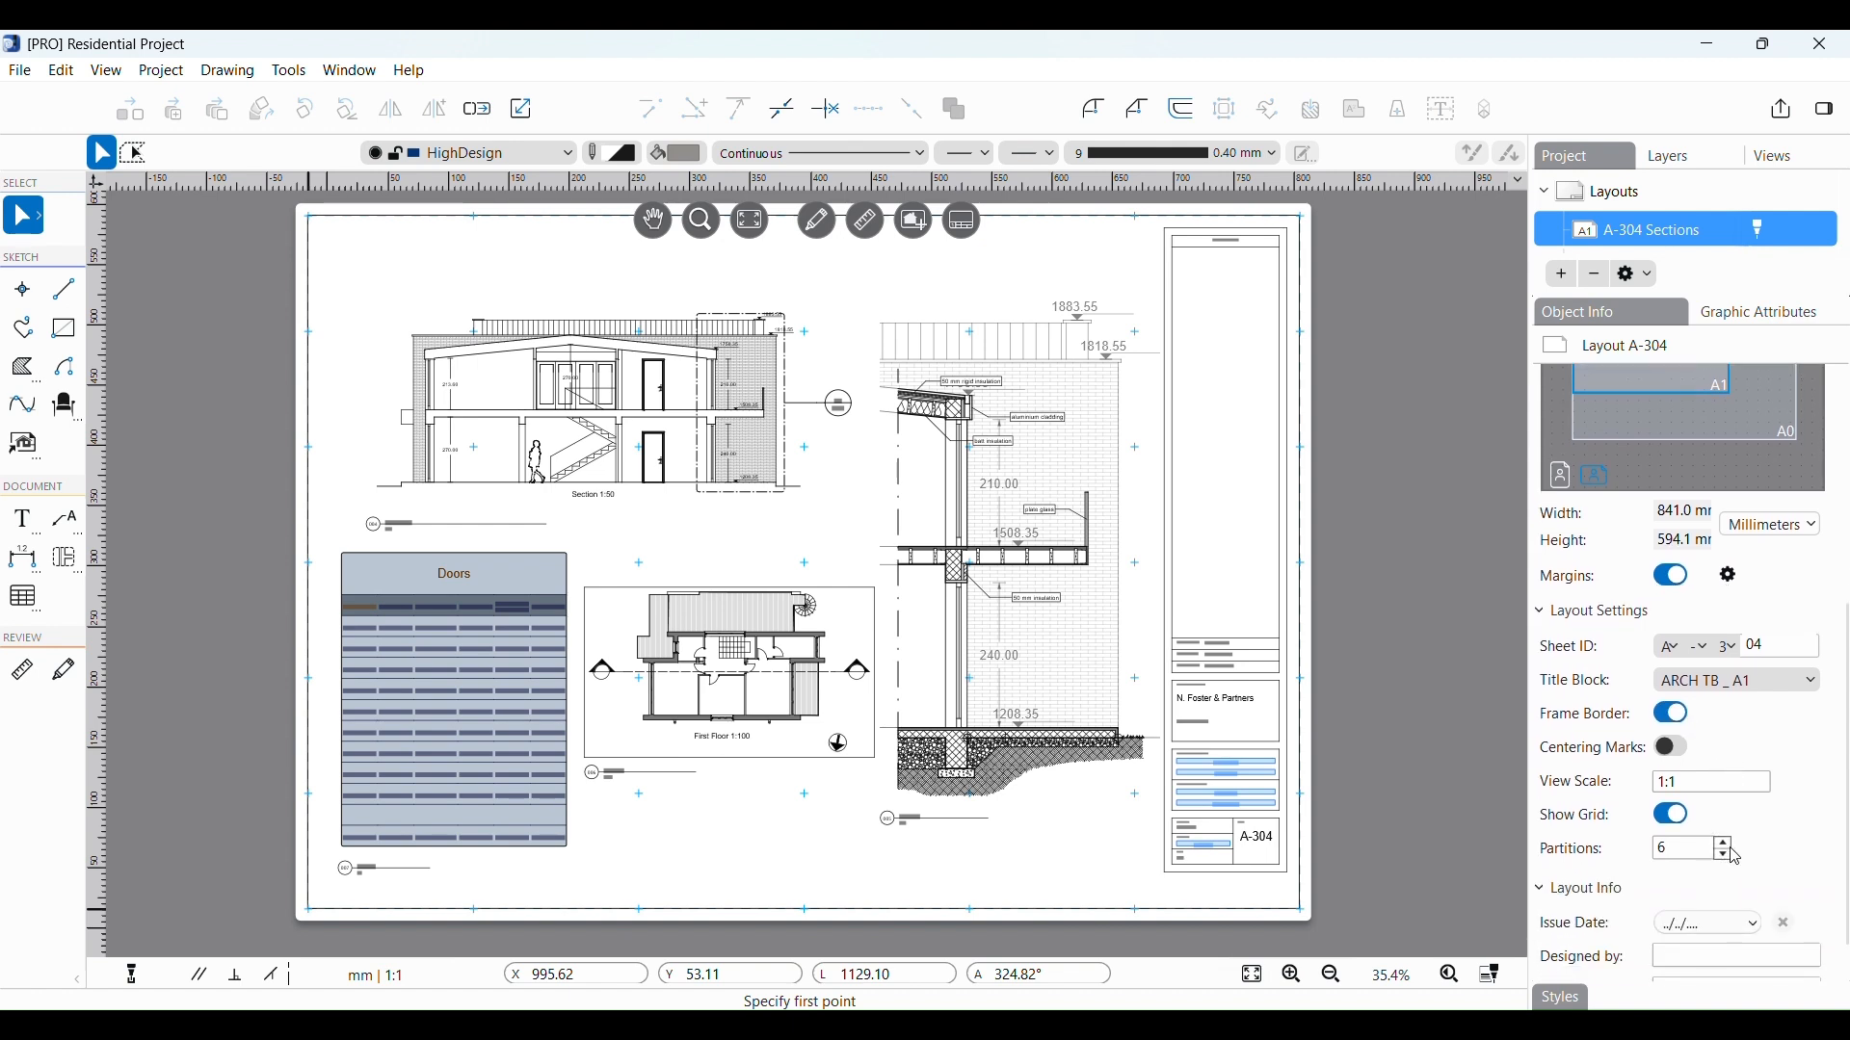
{"action": "scroll", "coordinate": [1739, 867], "scroll_direction": "down", "scroll_amount": 2}
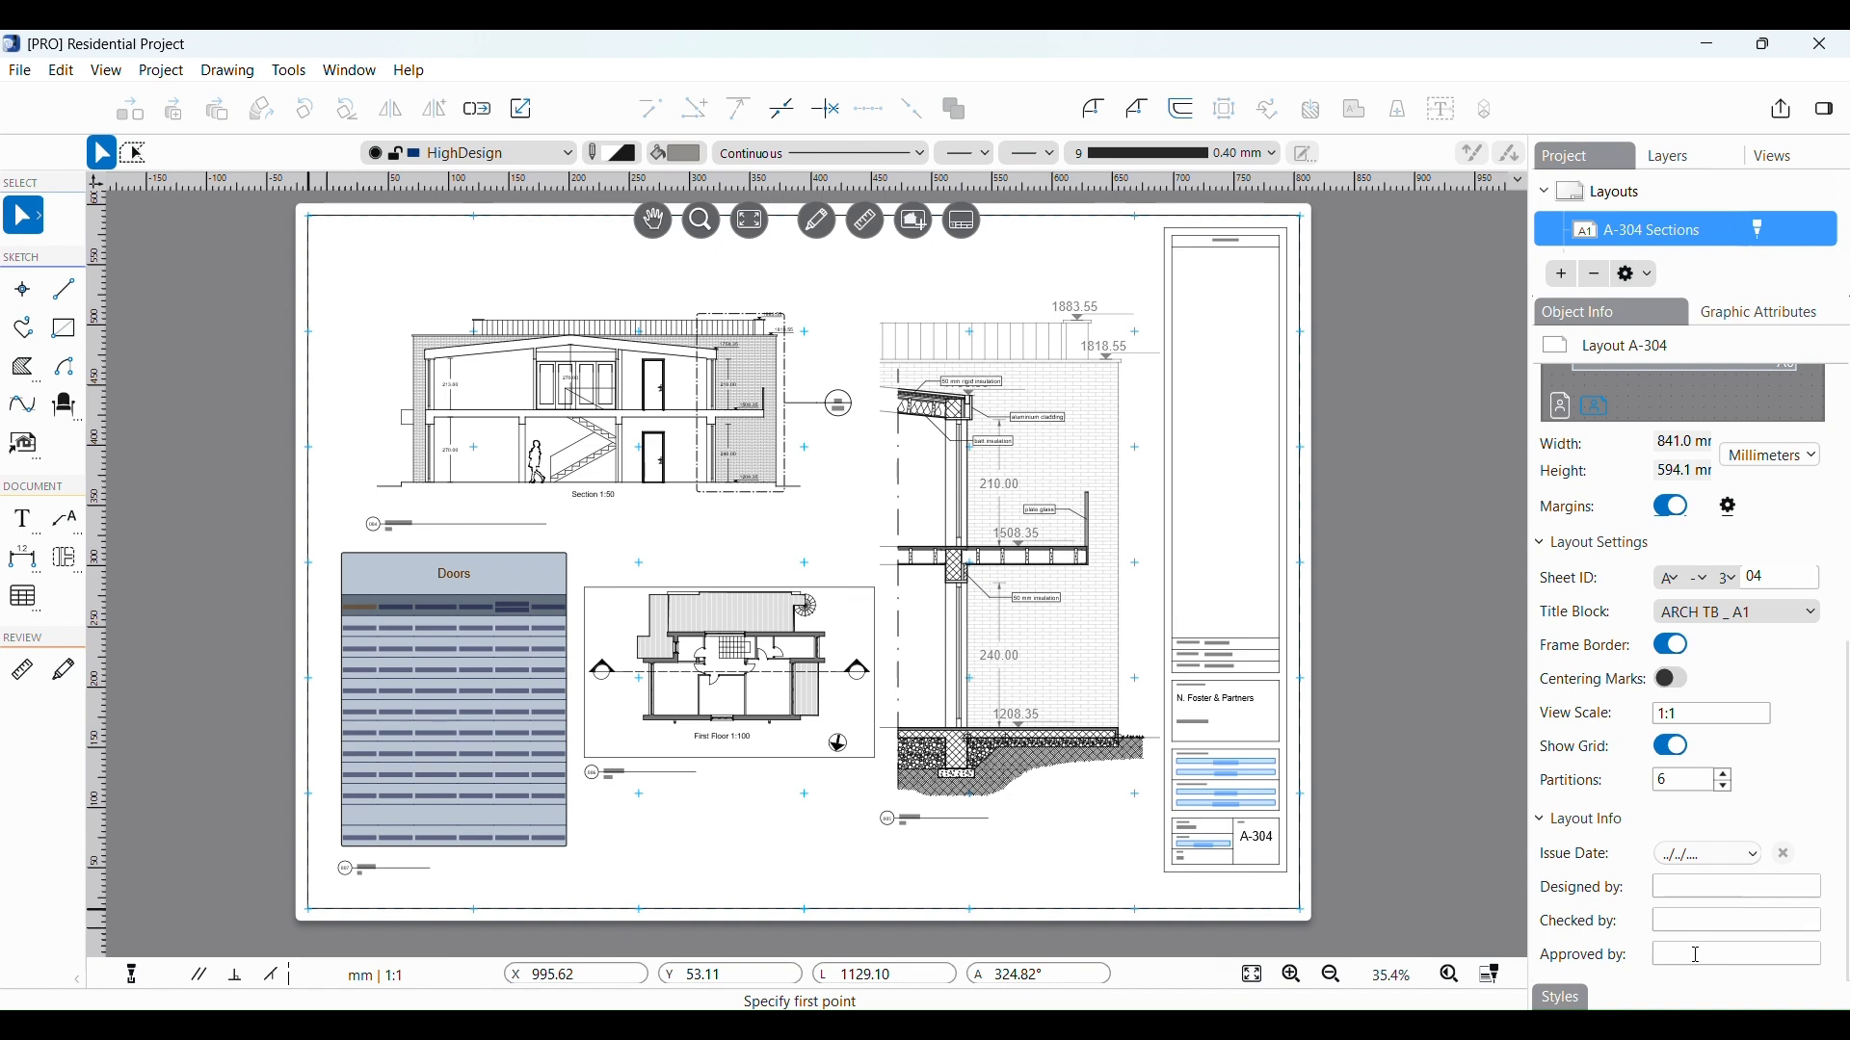
{"action": "mouse_move", "coordinate": [1079, 455]}
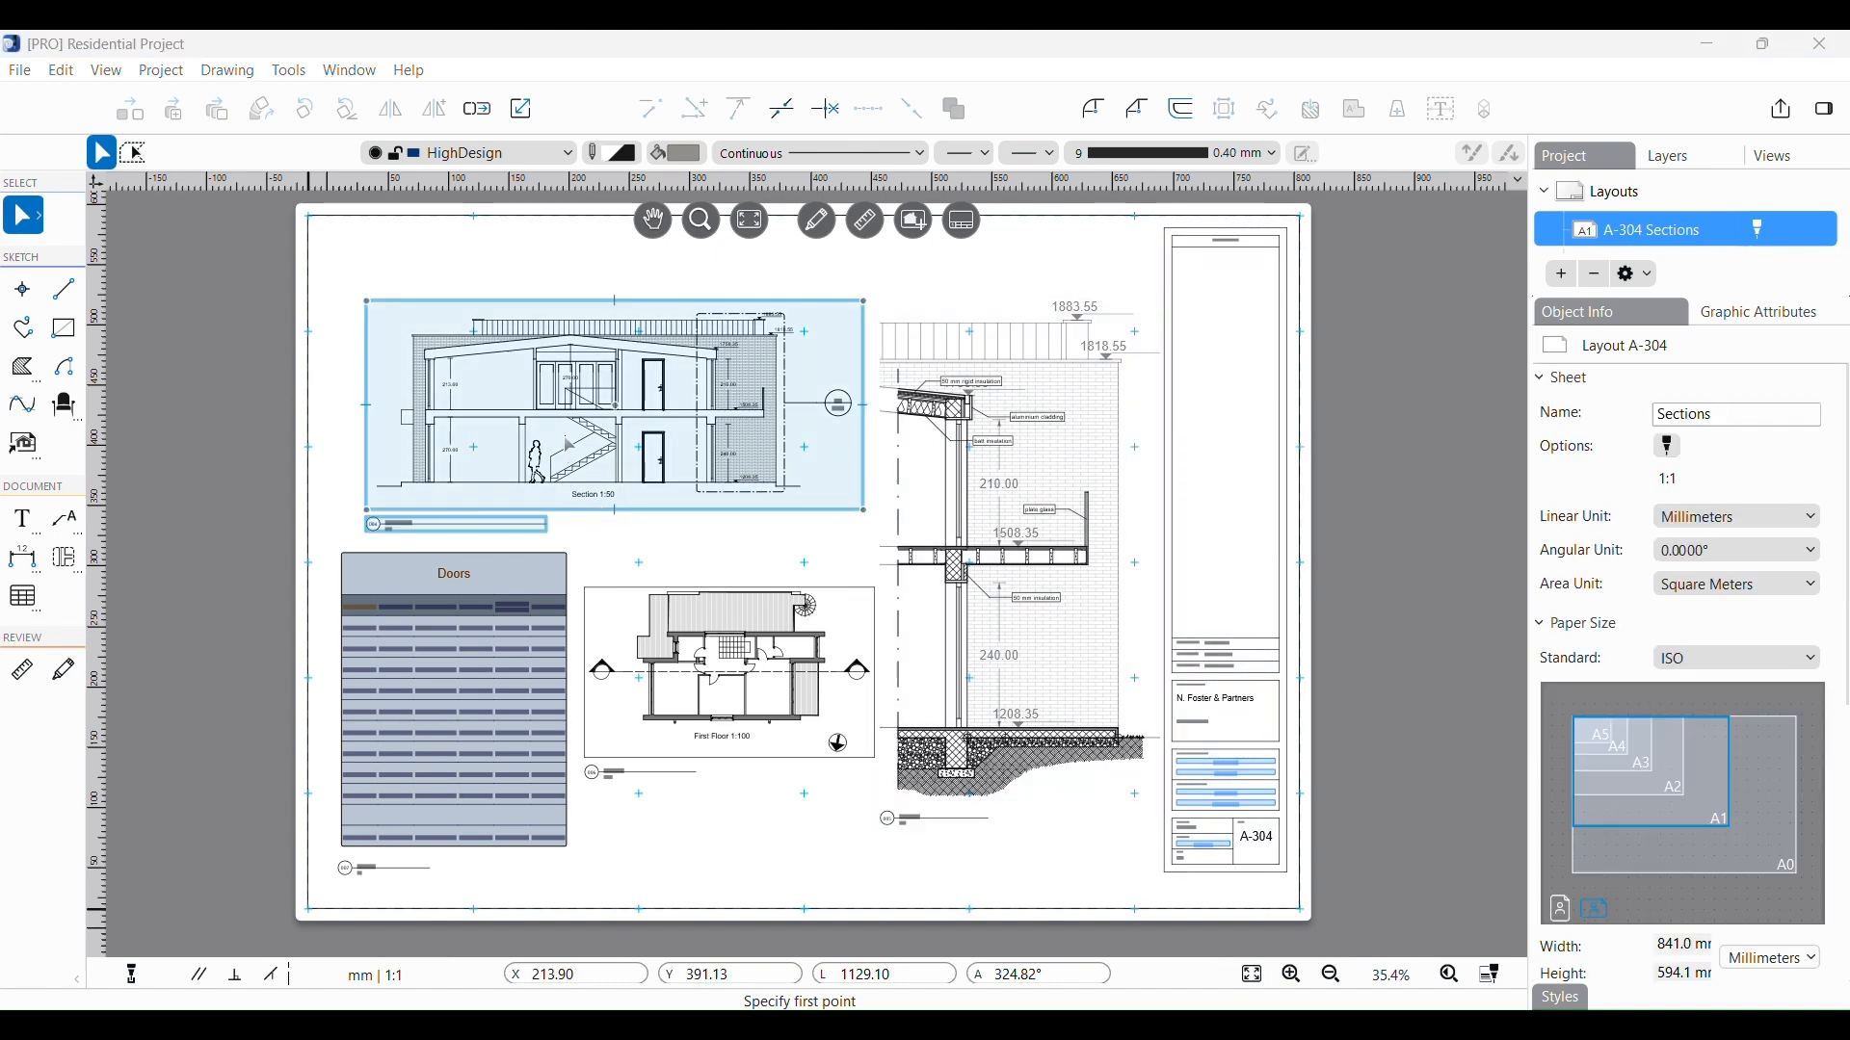
{"action": "mouse_move", "coordinate": [567, 443]}
{"action": "mouse_move", "coordinate": [680, 646]}
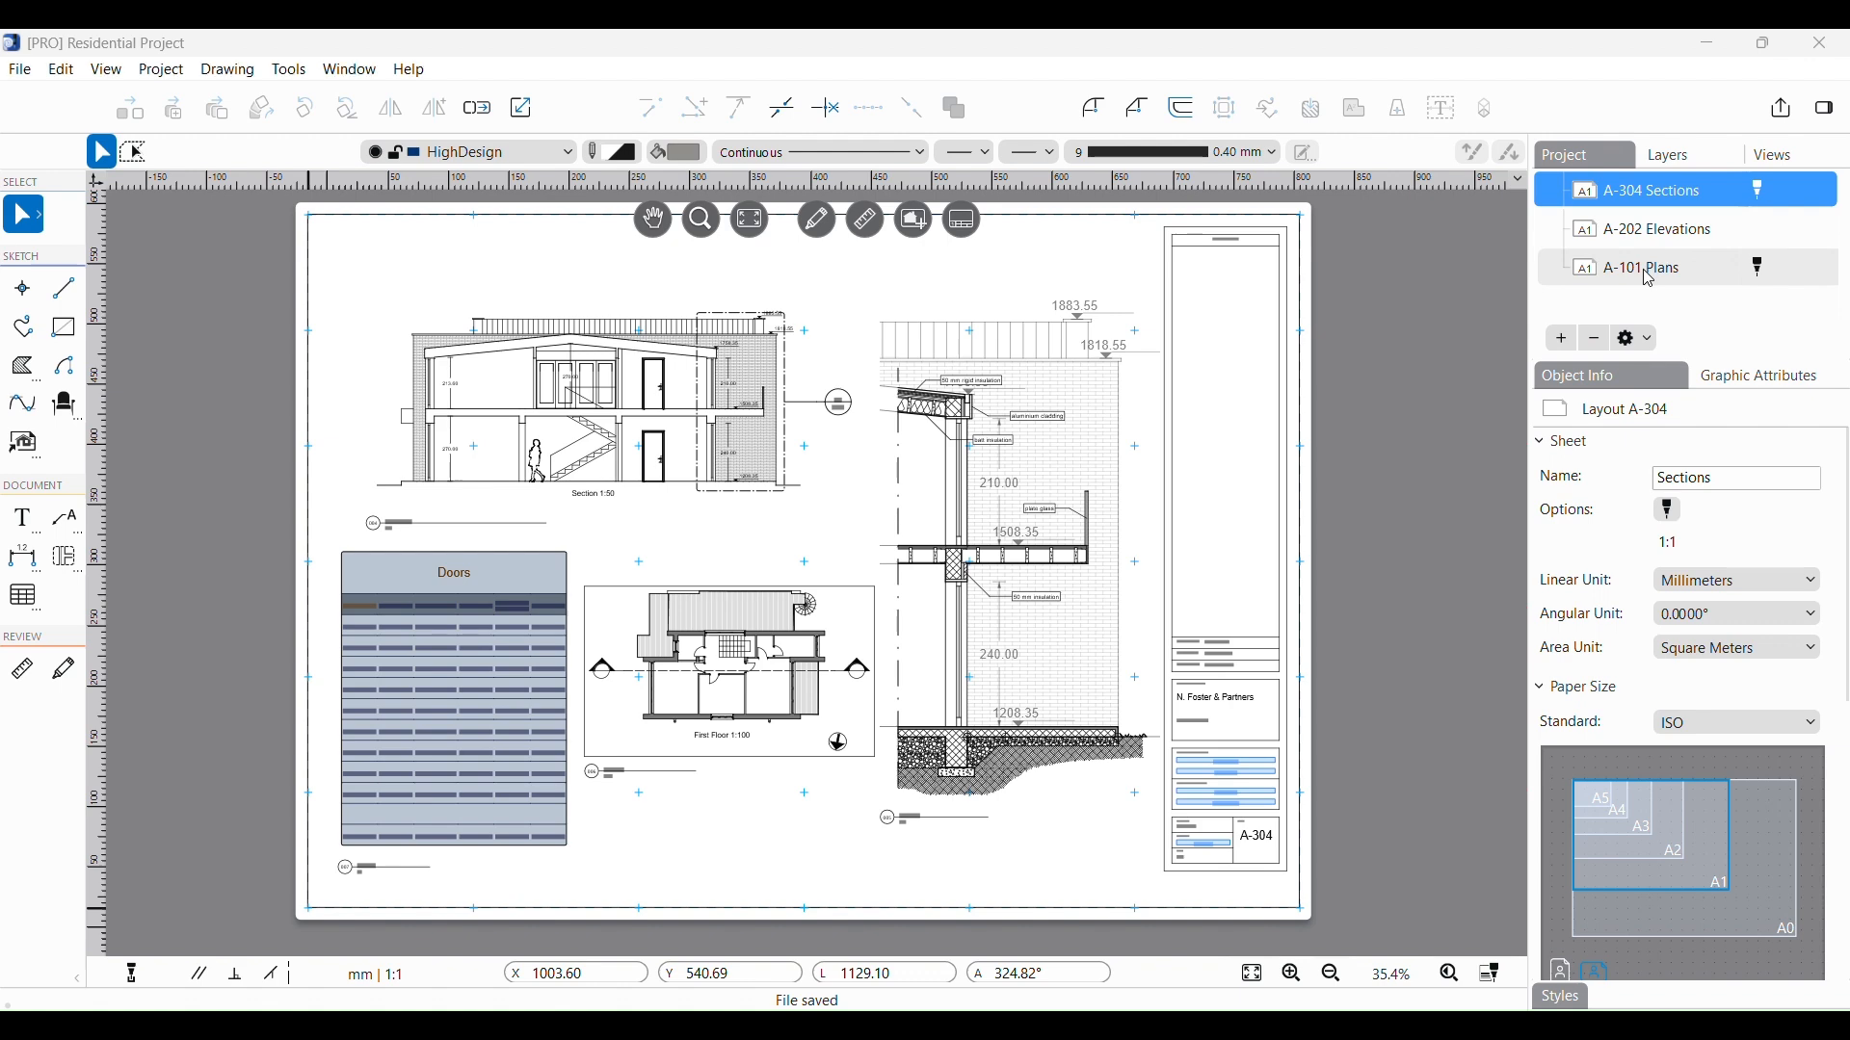
Check the A-101 Plans layout, return to A-304 Sections and review its paper size, layout settings and layout info
{"action": "left_click", "coordinate": [1649, 275]}
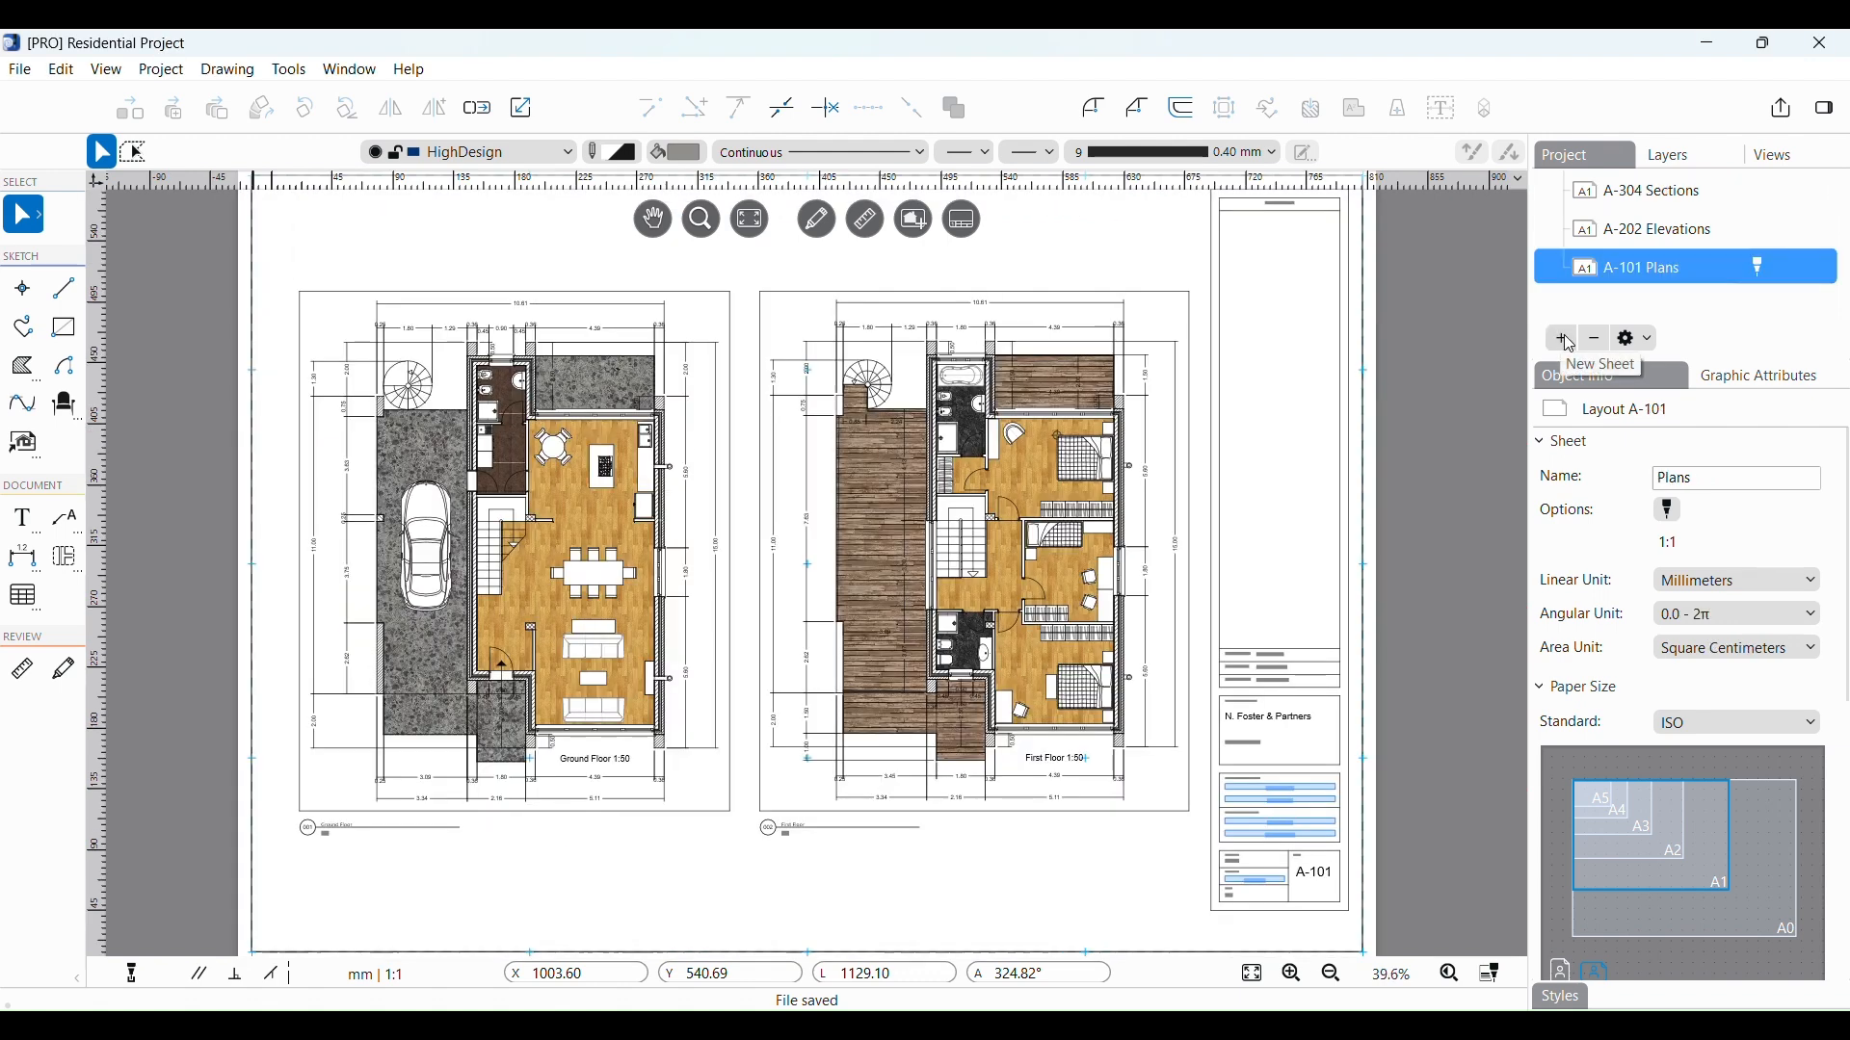
{"action": "left_click", "coordinate": [1628, 192]}
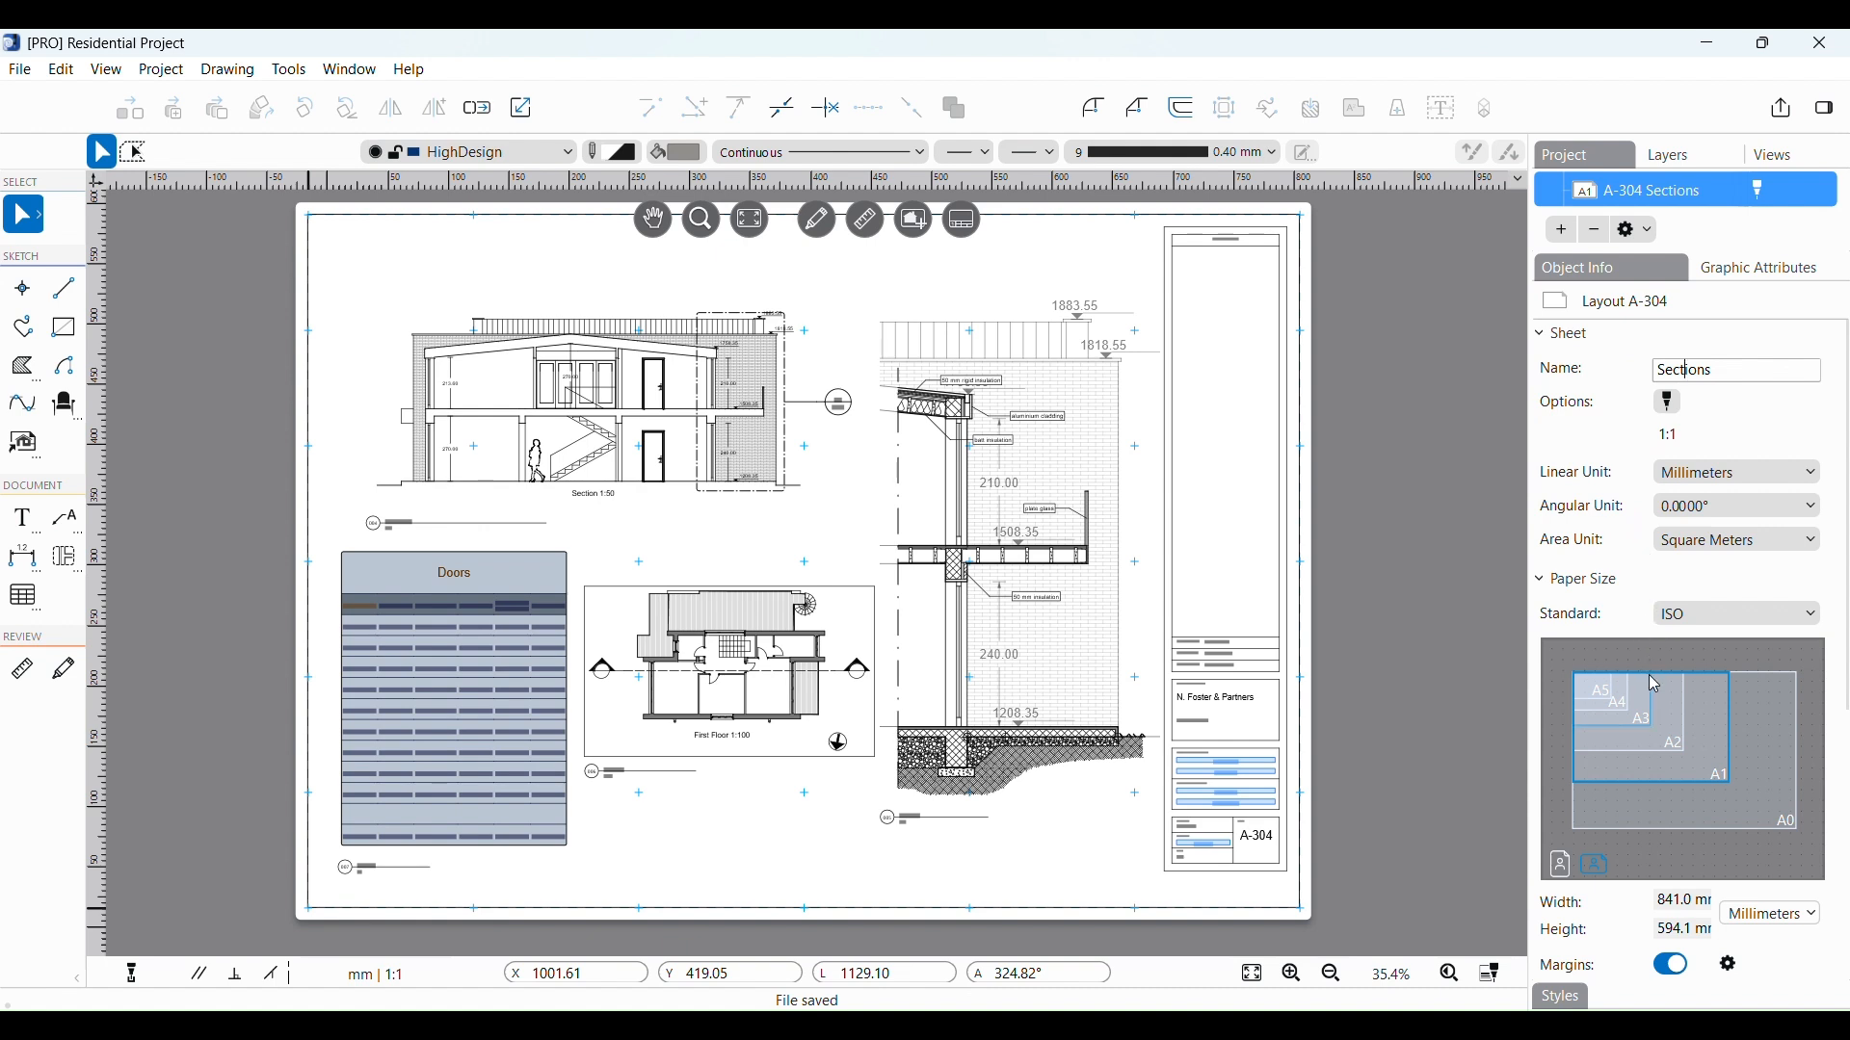
{"action": "scroll", "coordinate": [1666, 679], "scroll_direction": "down", "scroll_amount": 3}
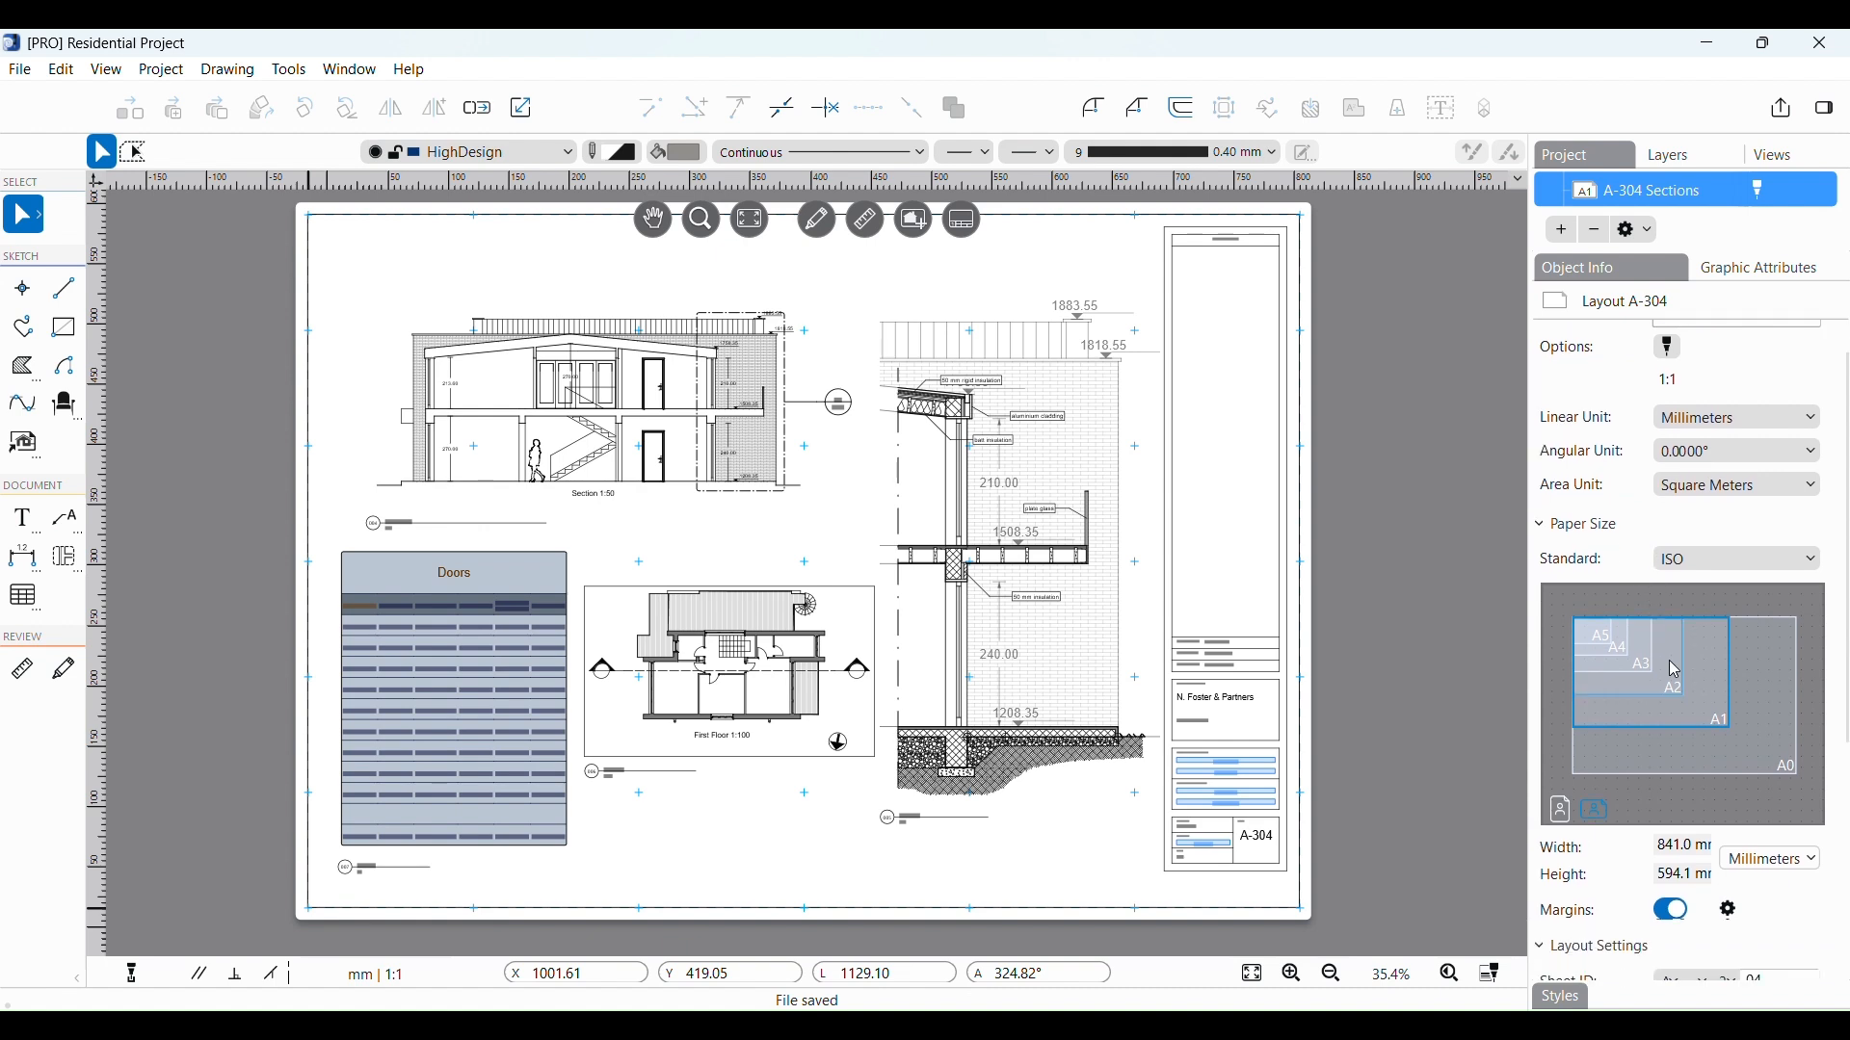
{"action": "scroll", "coordinate": [1684, 690], "scroll_direction": "down", "scroll_amount": 3}
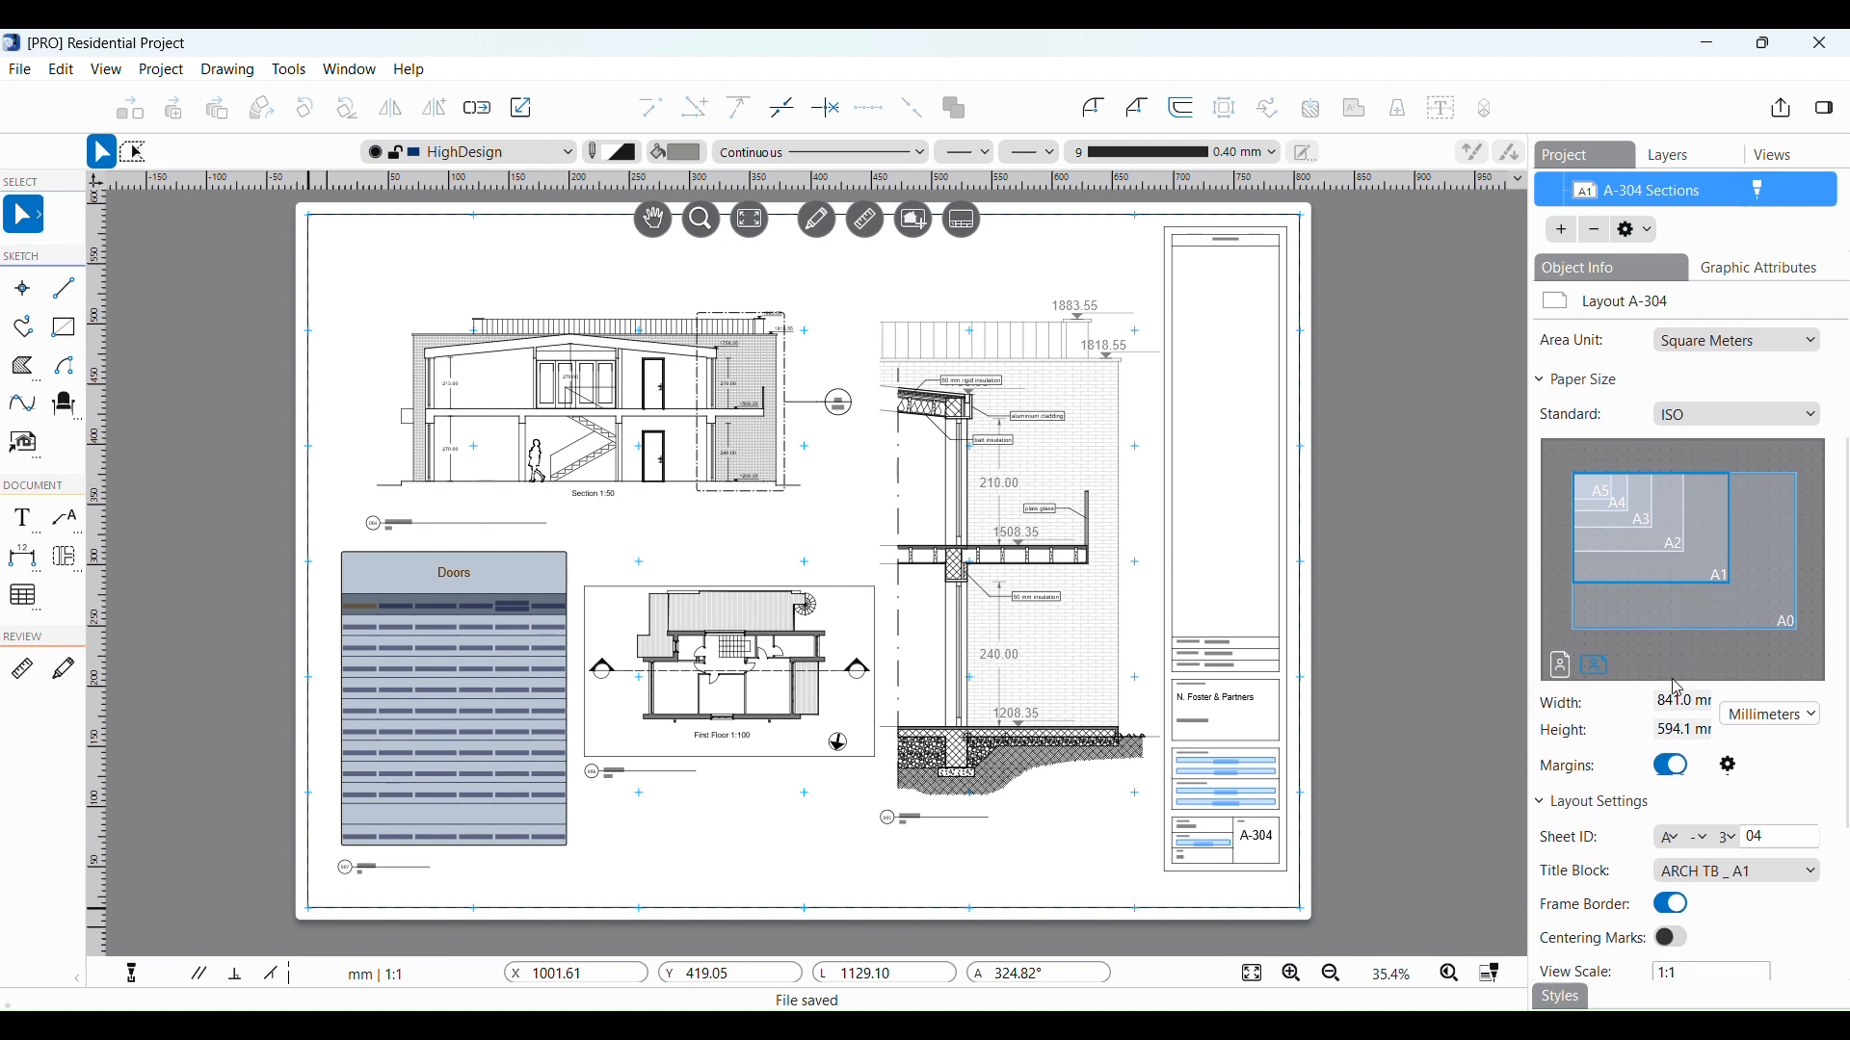
{"action": "scroll", "coordinate": [1674, 688], "scroll_direction": "down", "scroll_amount": 2}
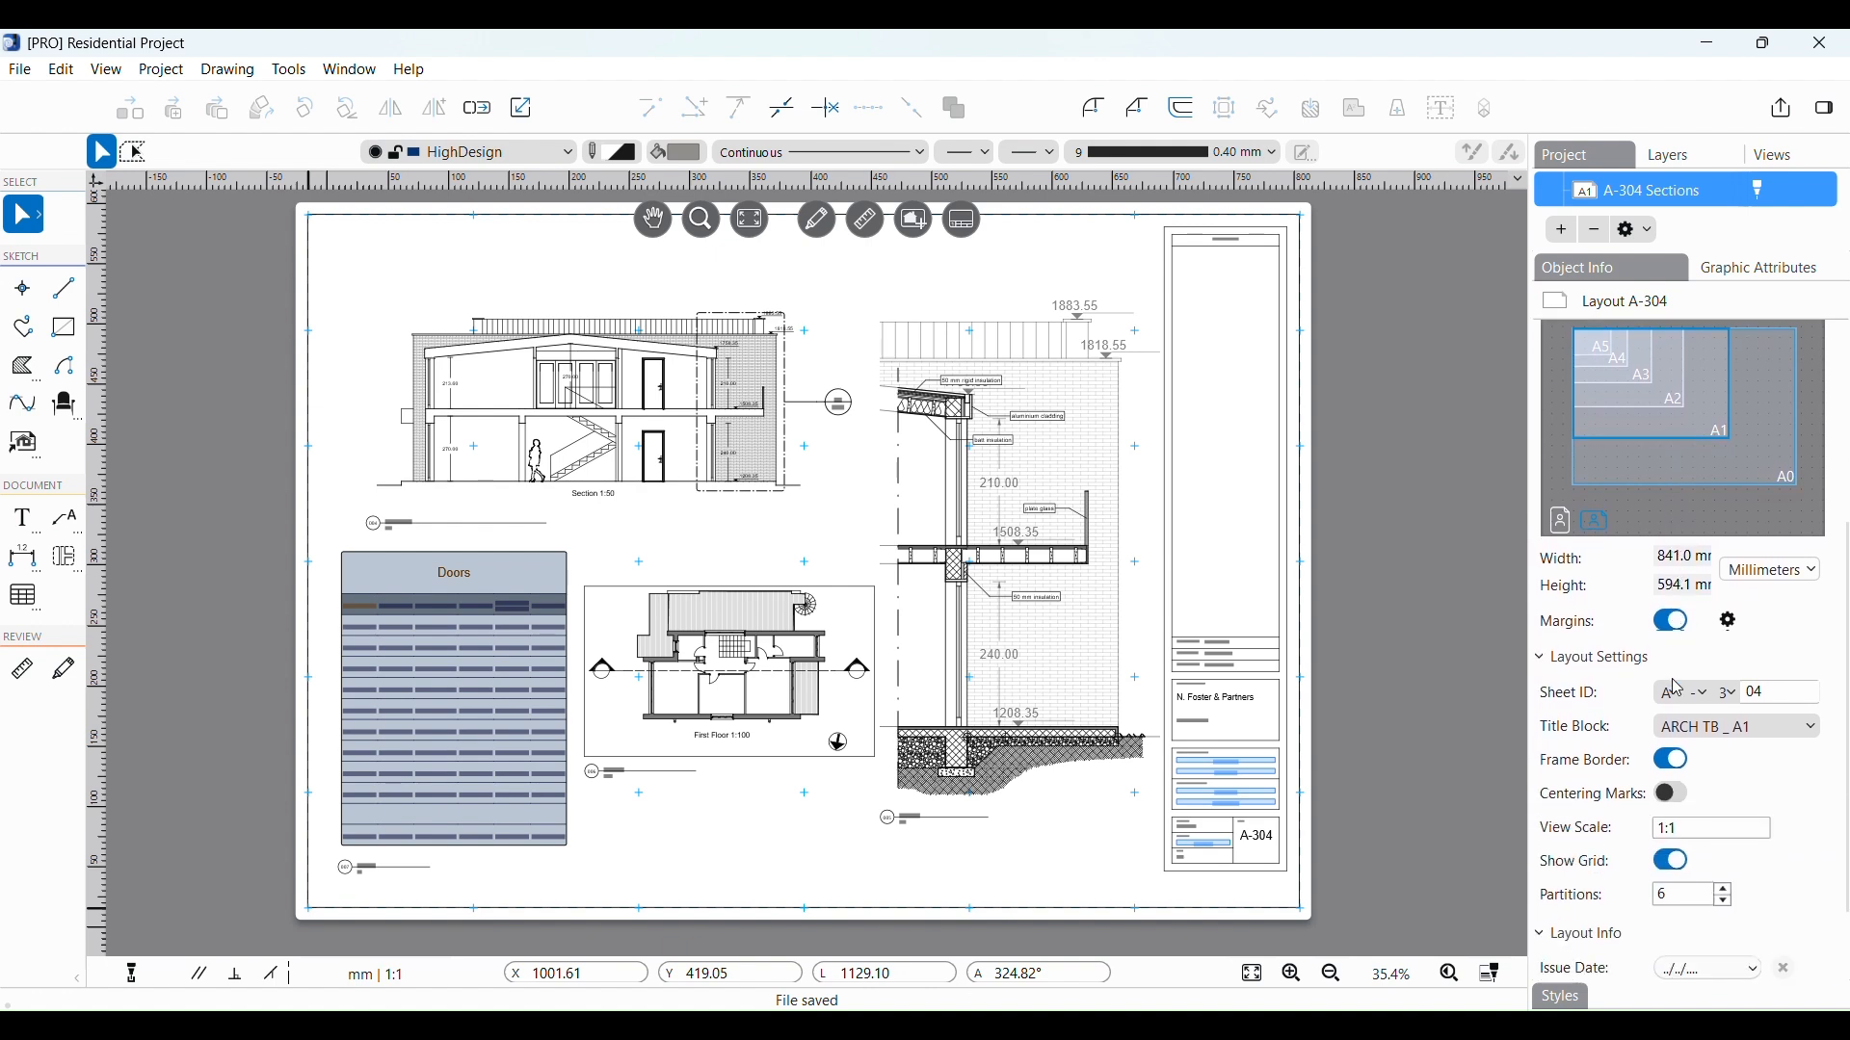
{"action": "scroll", "coordinate": [1675, 688], "scroll_direction": "down", "scroll_amount": 1}
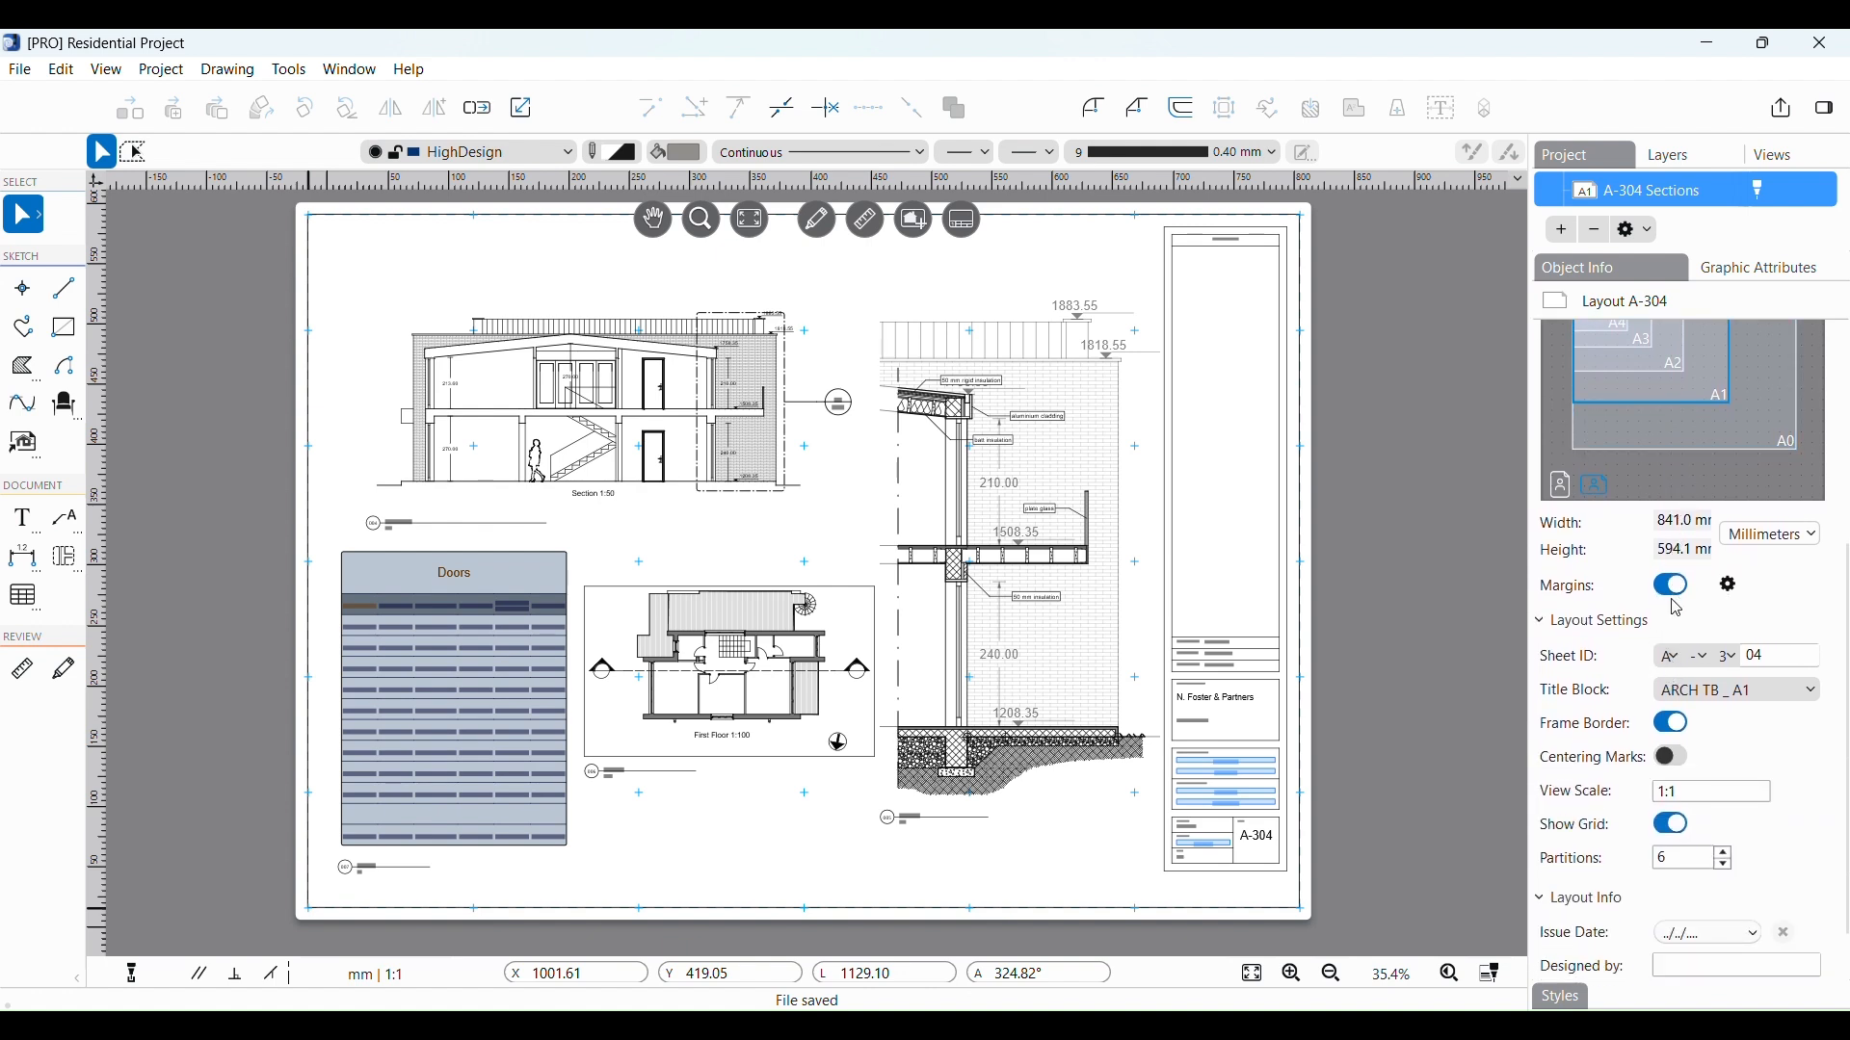
{"action": "scroll", "coordinate": [1684, 610], "scroll_direction": "down", "scroll_amount": 1}
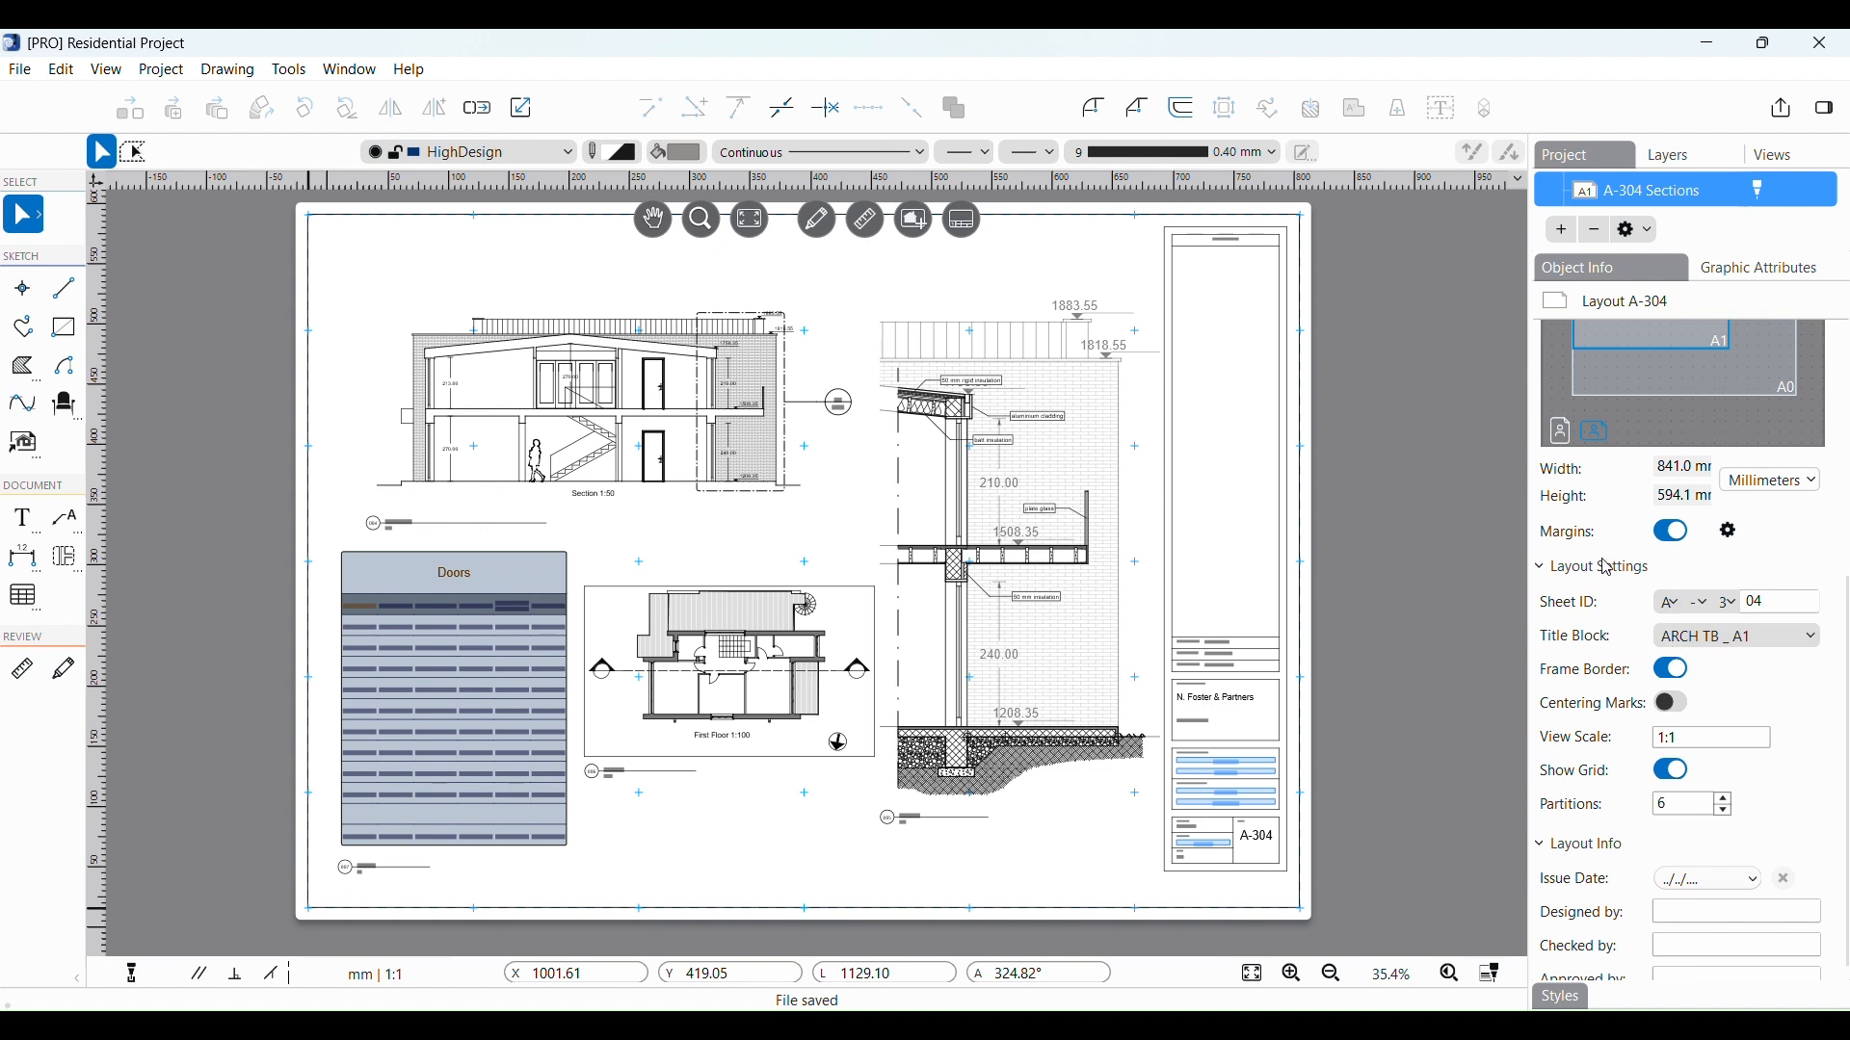
{"action": "scroll", "coordinate": [1628, 605], "scroll_direction": "down", "scroll_amount": 1}
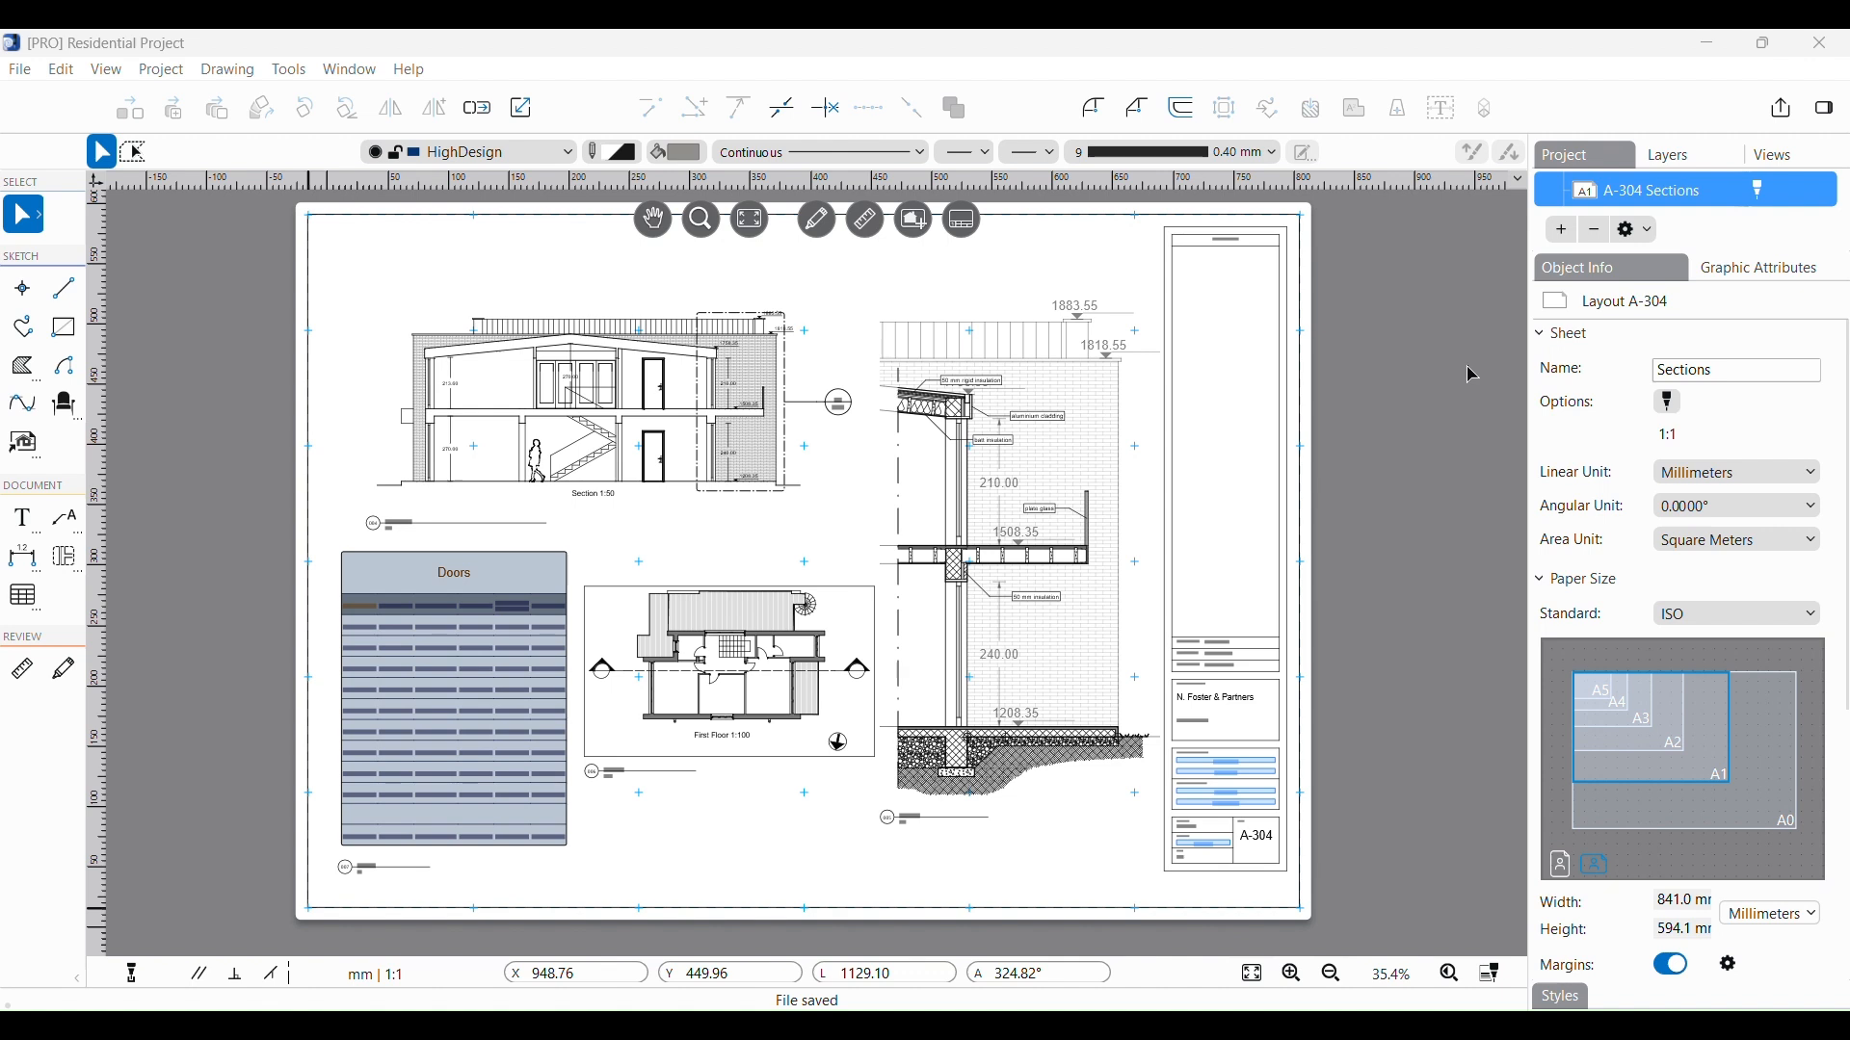
Select the Sections sheet's name for editing and toggle its sheet option off and back on
{"action": "double_click", "coordinate": [1699, 372]}
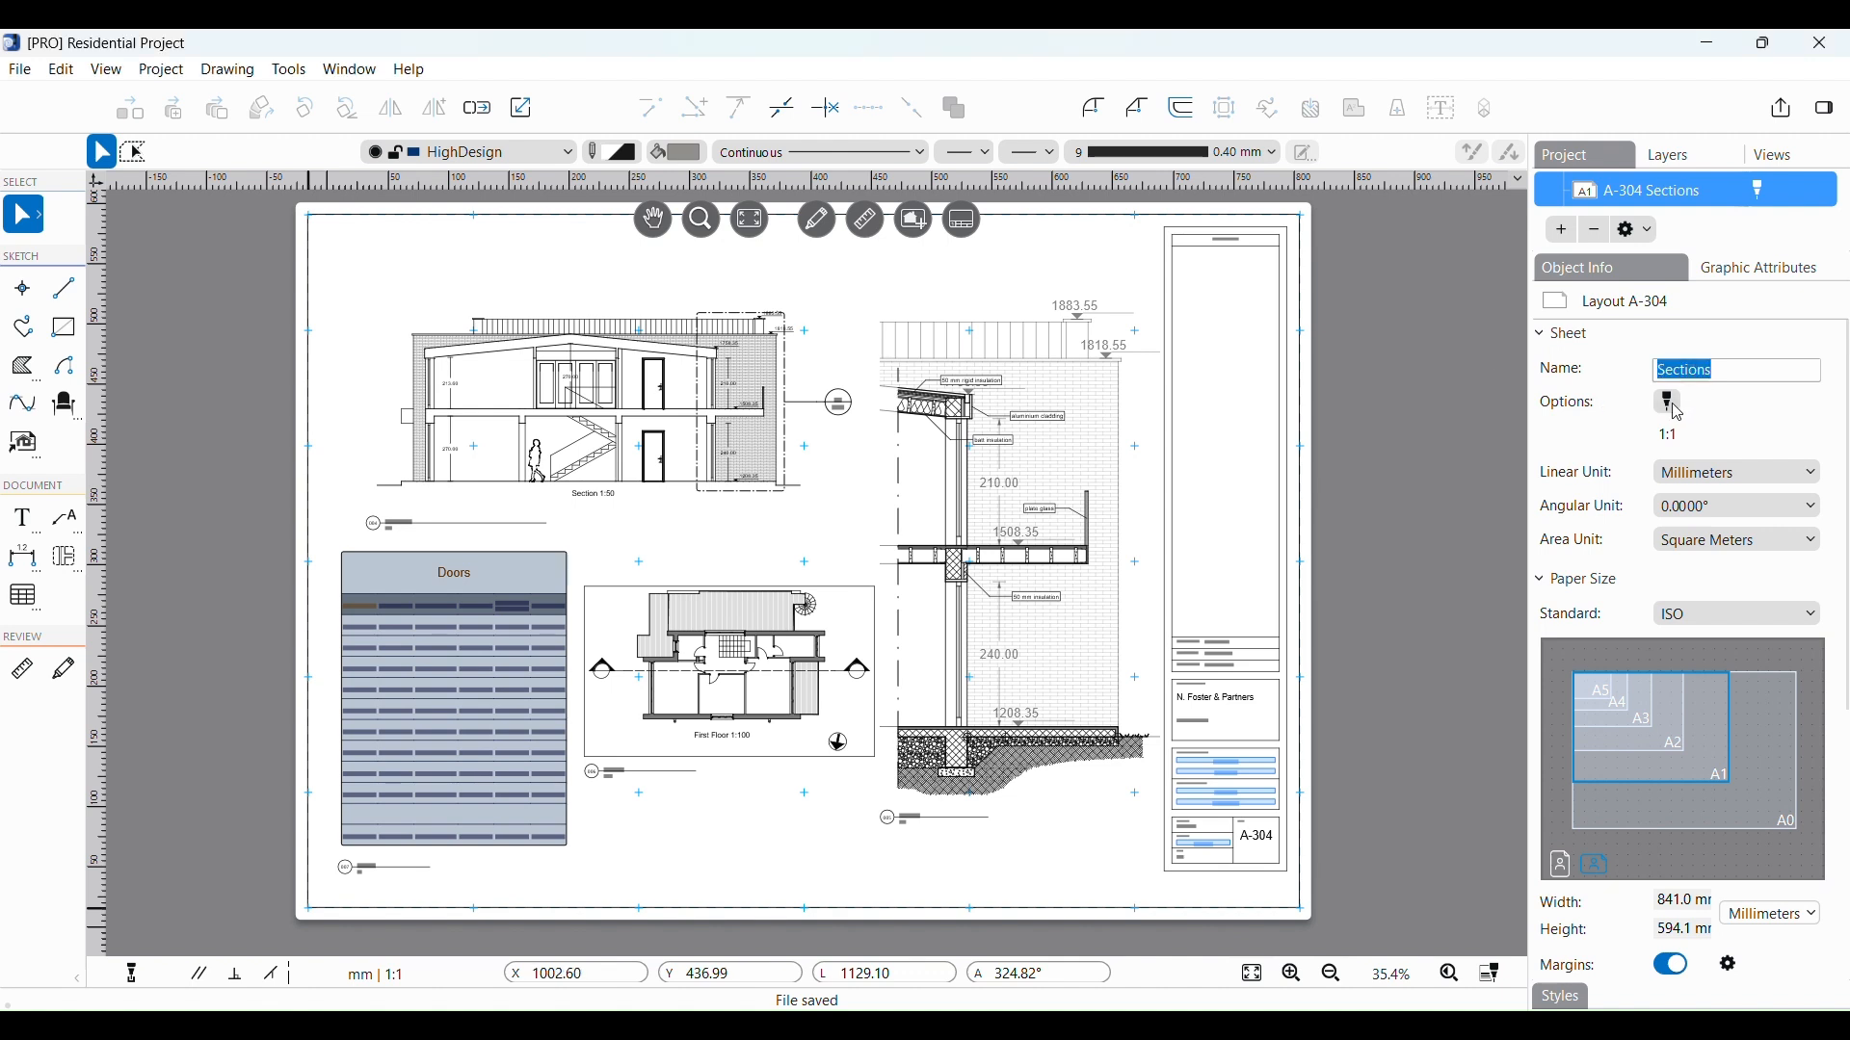
{"action": "left_click", "coordinate": [1680, 408]}
{"action": "left_click", "coordinate": [1666, 405]}
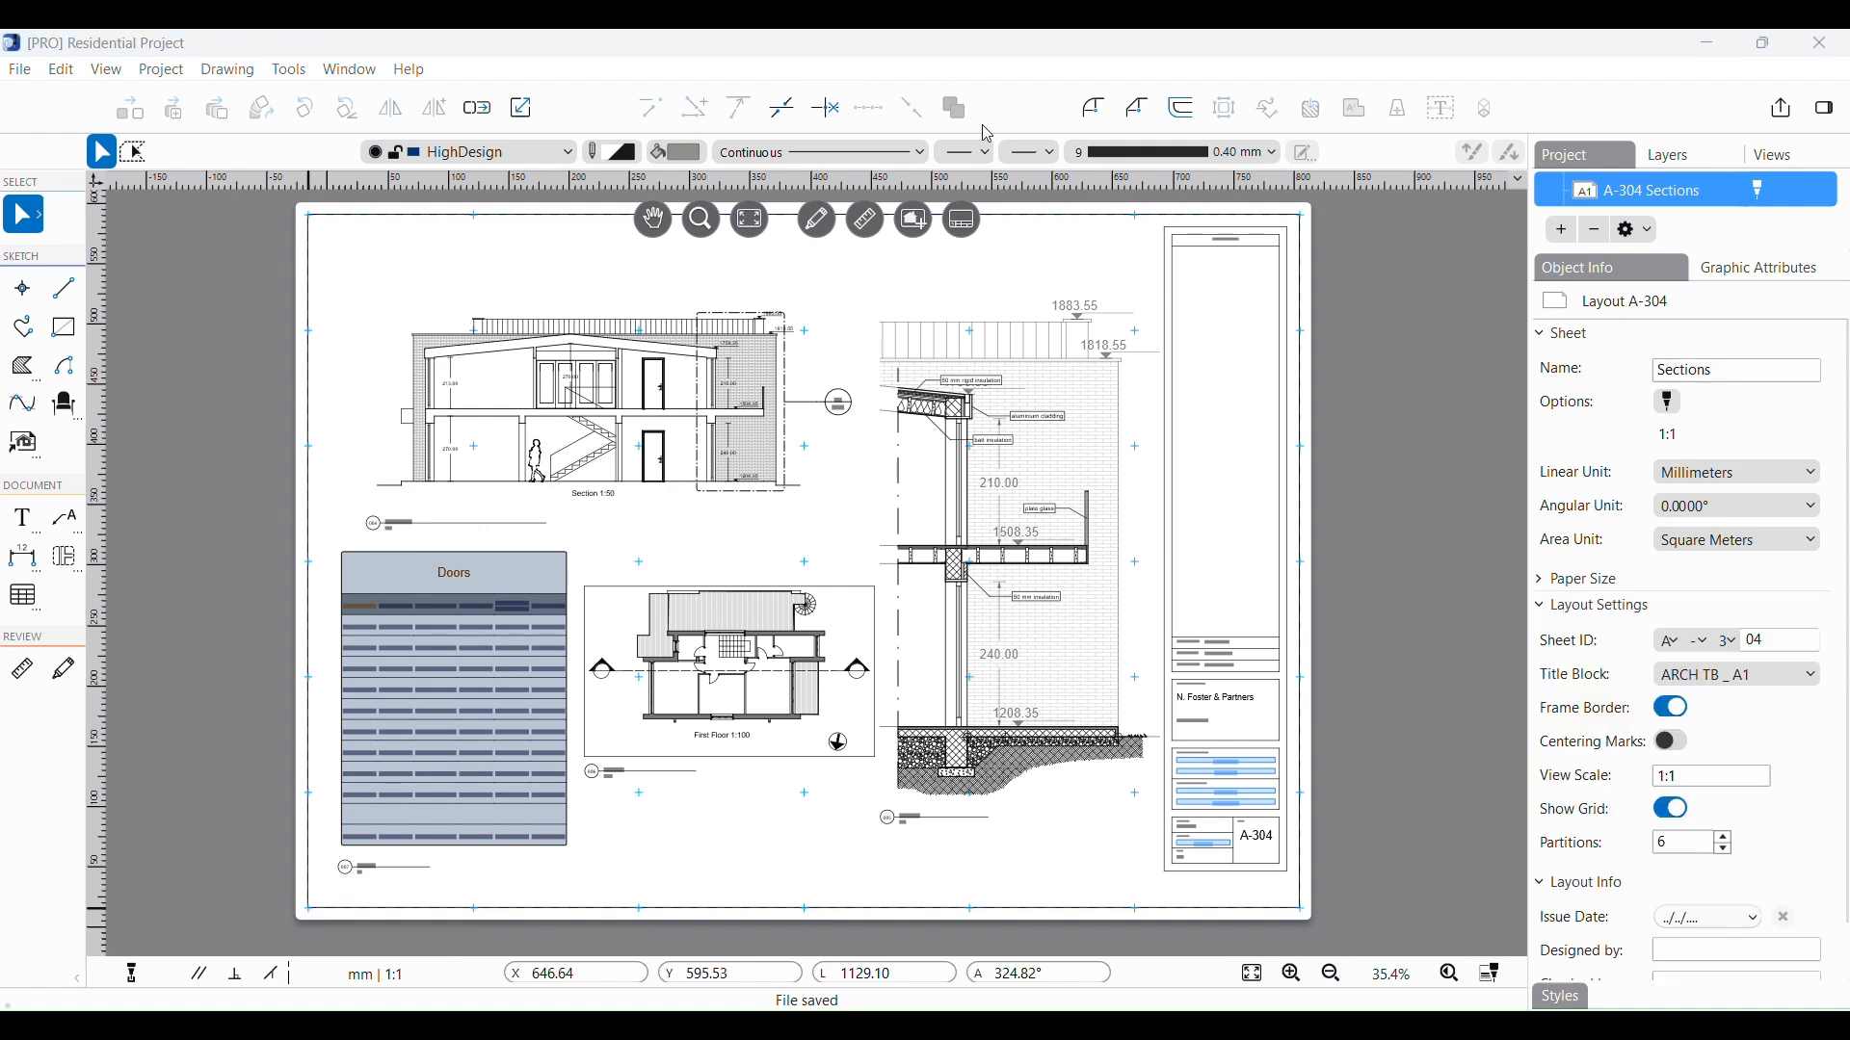
Choose the ISO paper standard for the Sections layout, try the A0 paper size and return it to A1
{"action": "left_click", "coordinate": [1547, 584]}
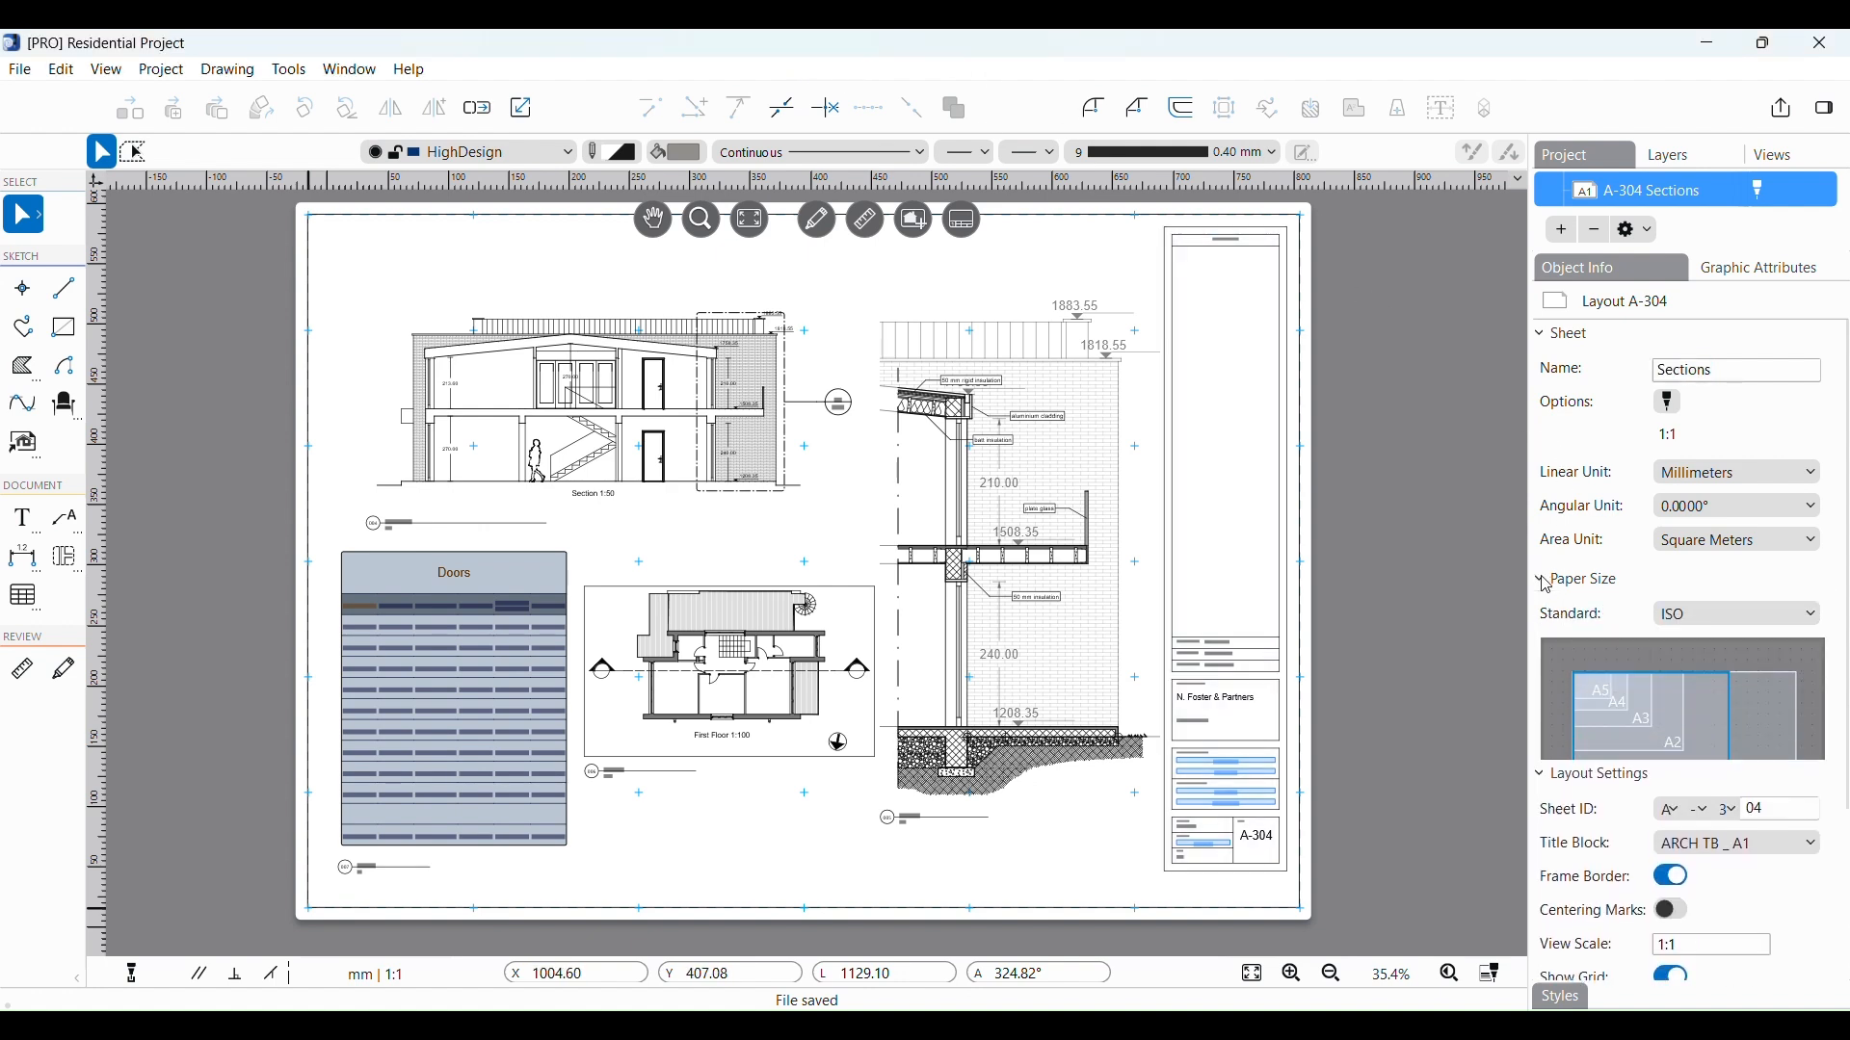
{"action": "left_click", "coordinate": [1740, 616]}
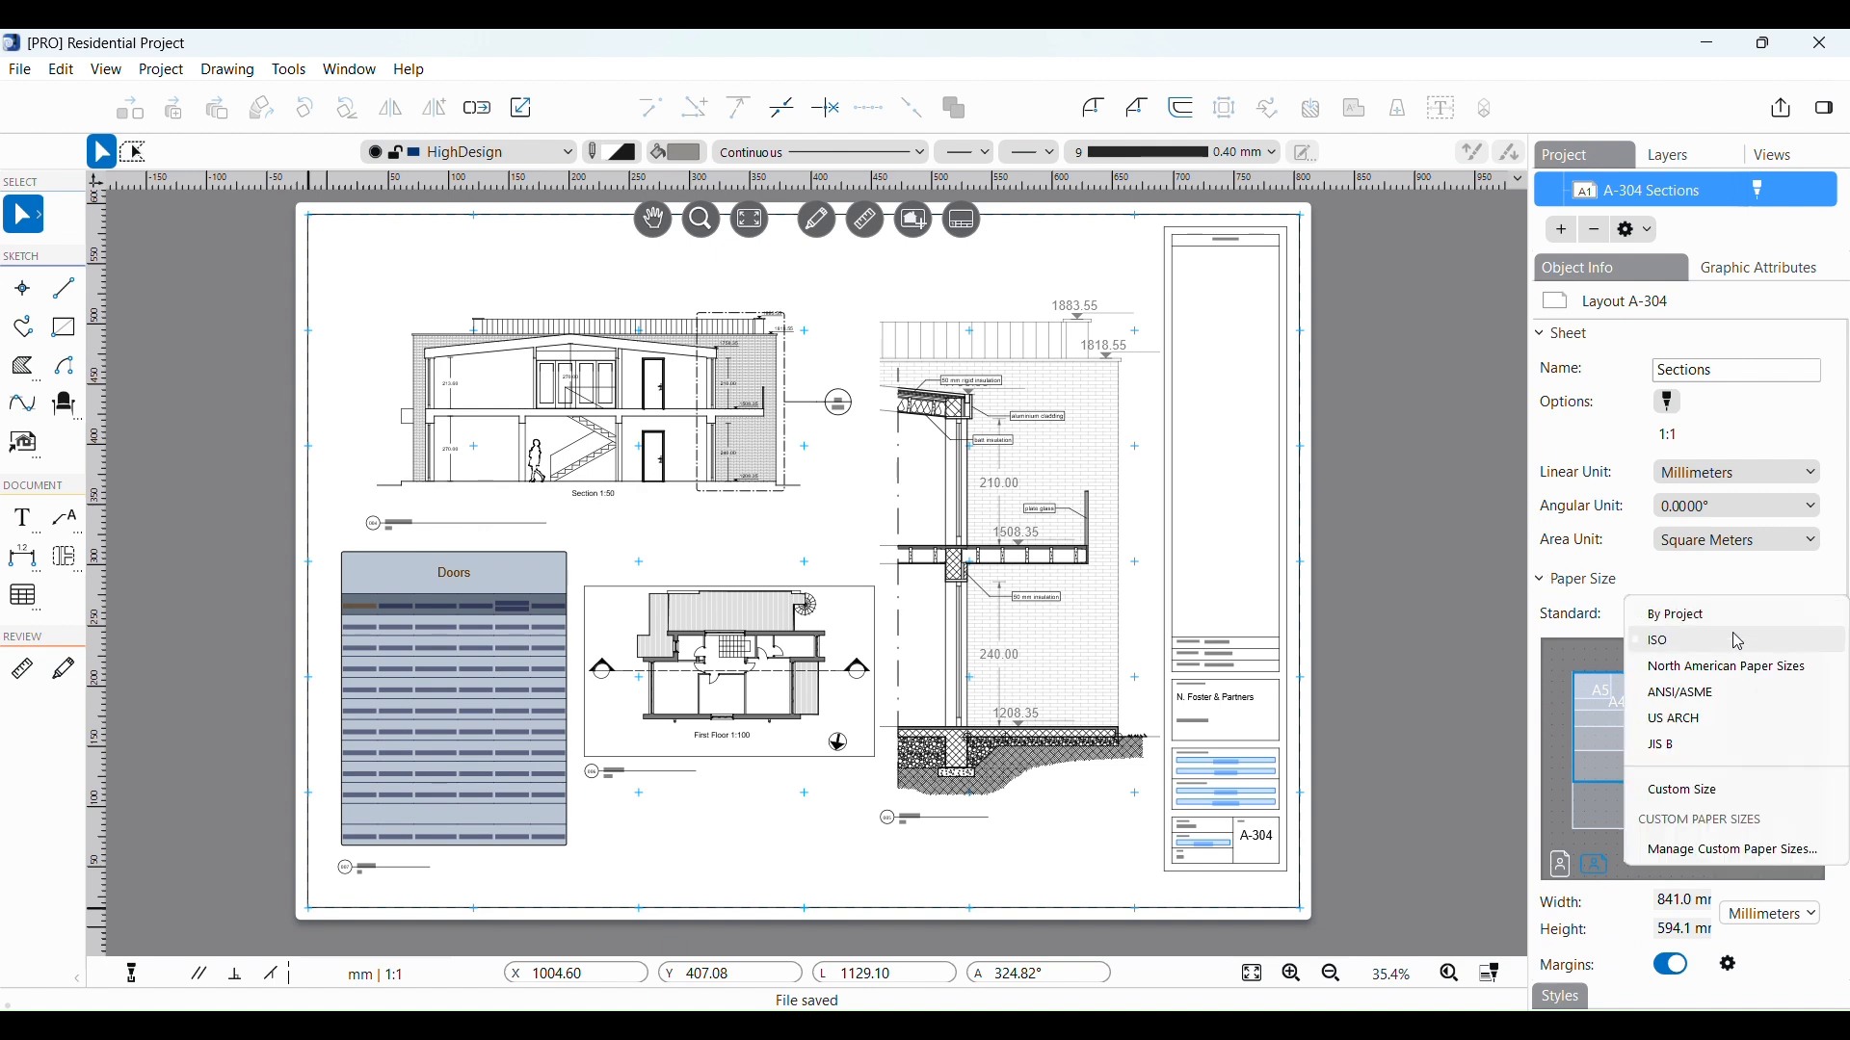
{"action": "left_click", "coordinate": [1732, 638]}
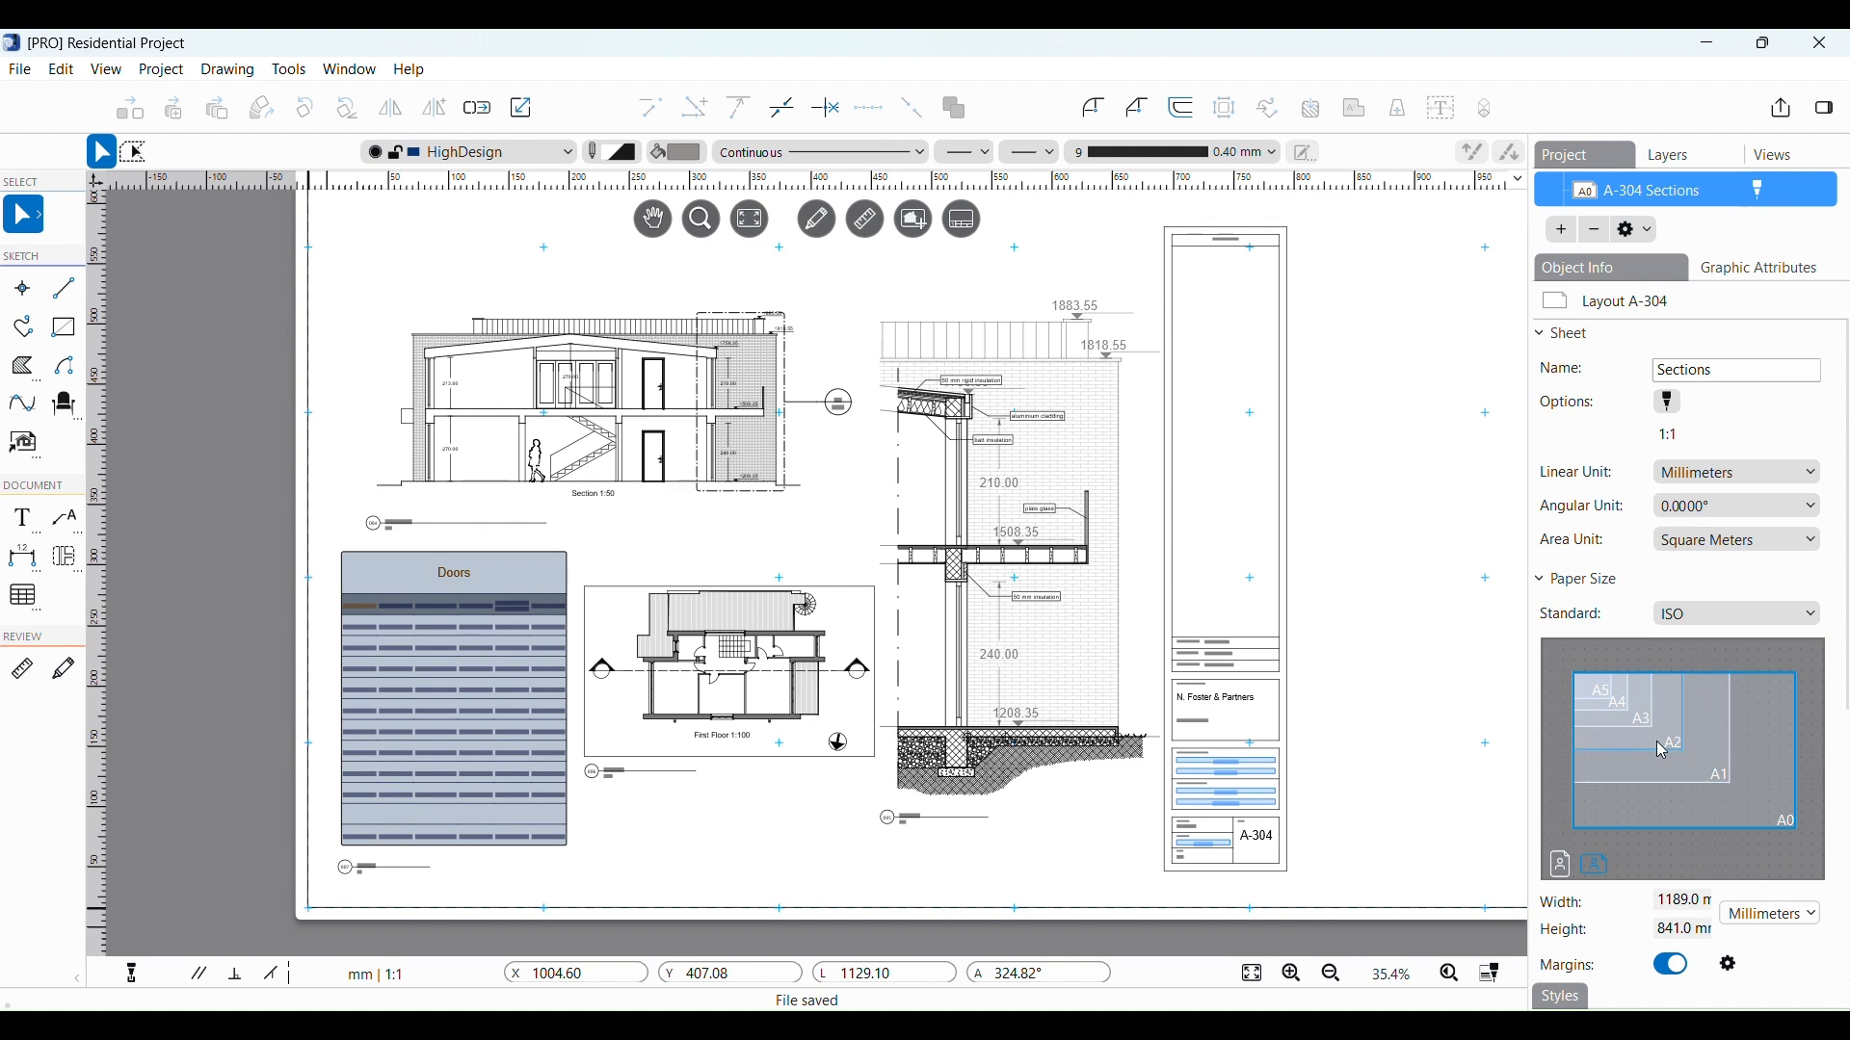
{"action": "left_click", "coordinate": [1686, 753]}
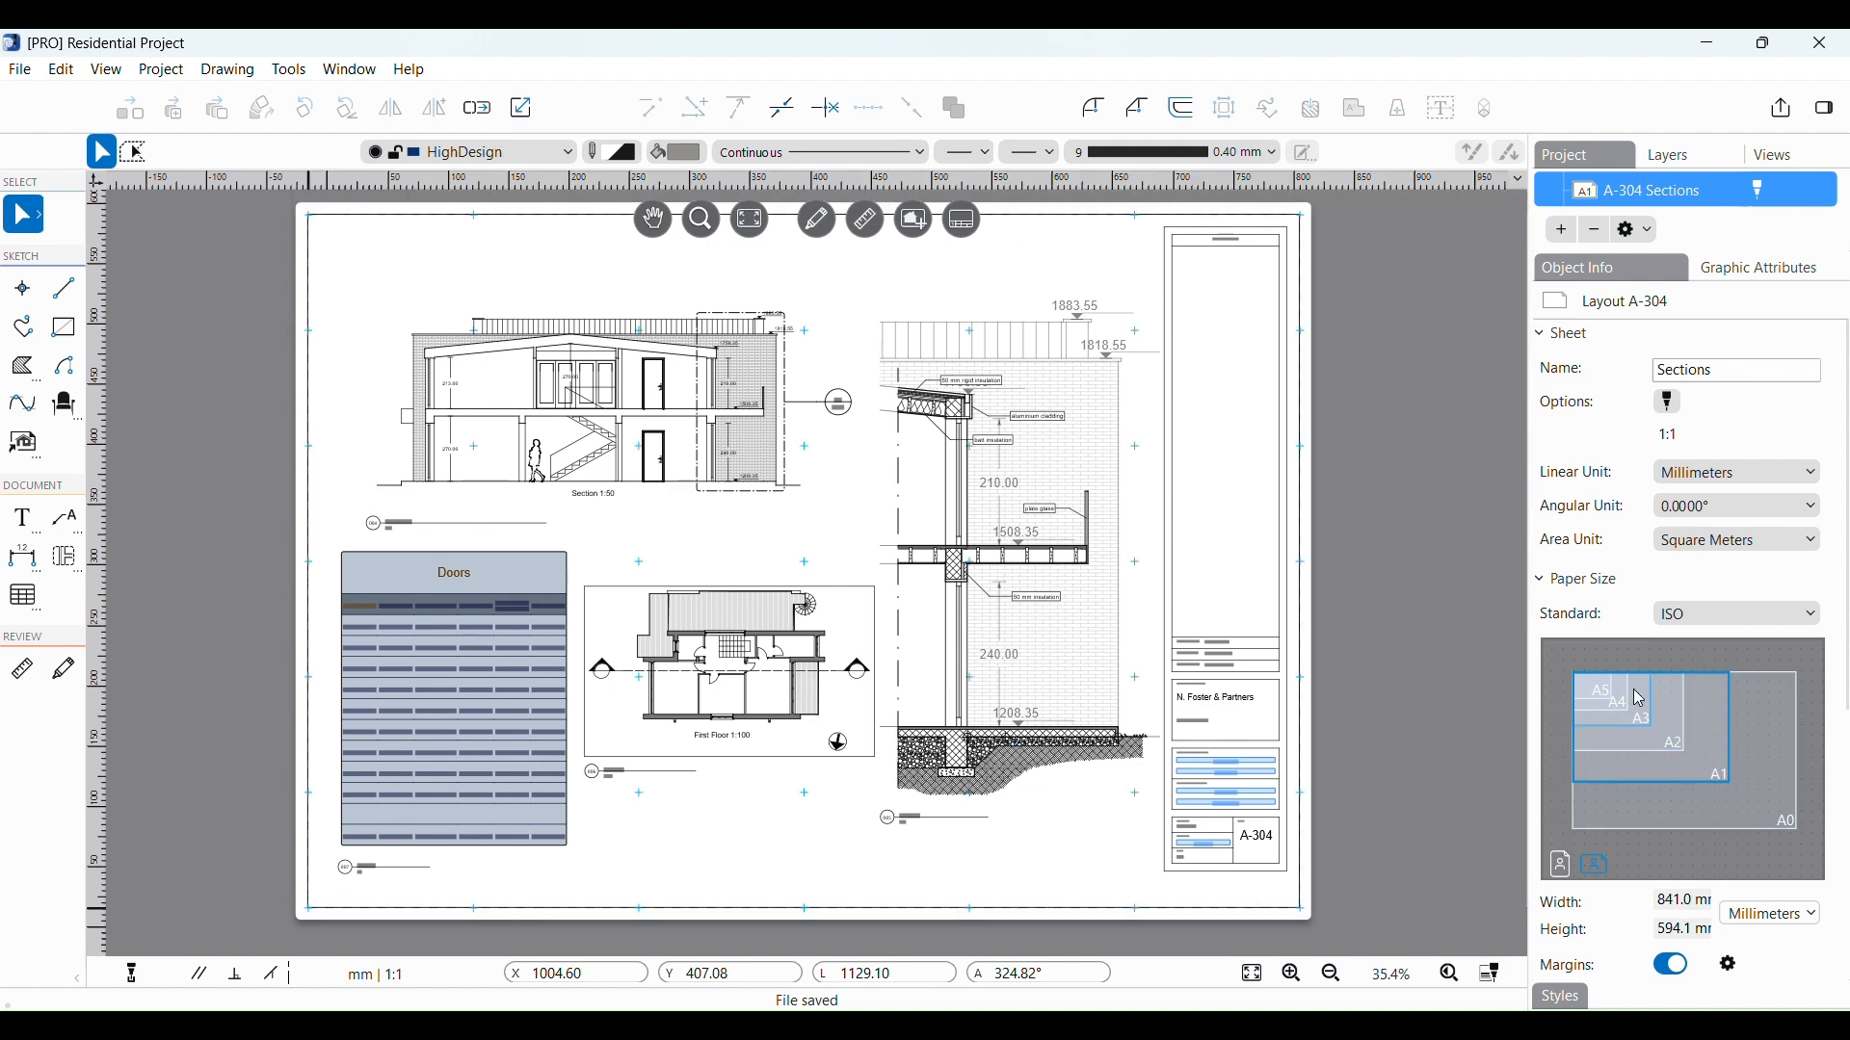
Try portrait orientation and return the Sections sheet to landscape, and toggle its margins off and on before opening the margin settings
{"action": "left_click", "coordinate": [1559, 869]}
{"action": "left_click", "coordinate": [1595, 870]}
{"action": "left_click", "coordinate": [1672, 970]}
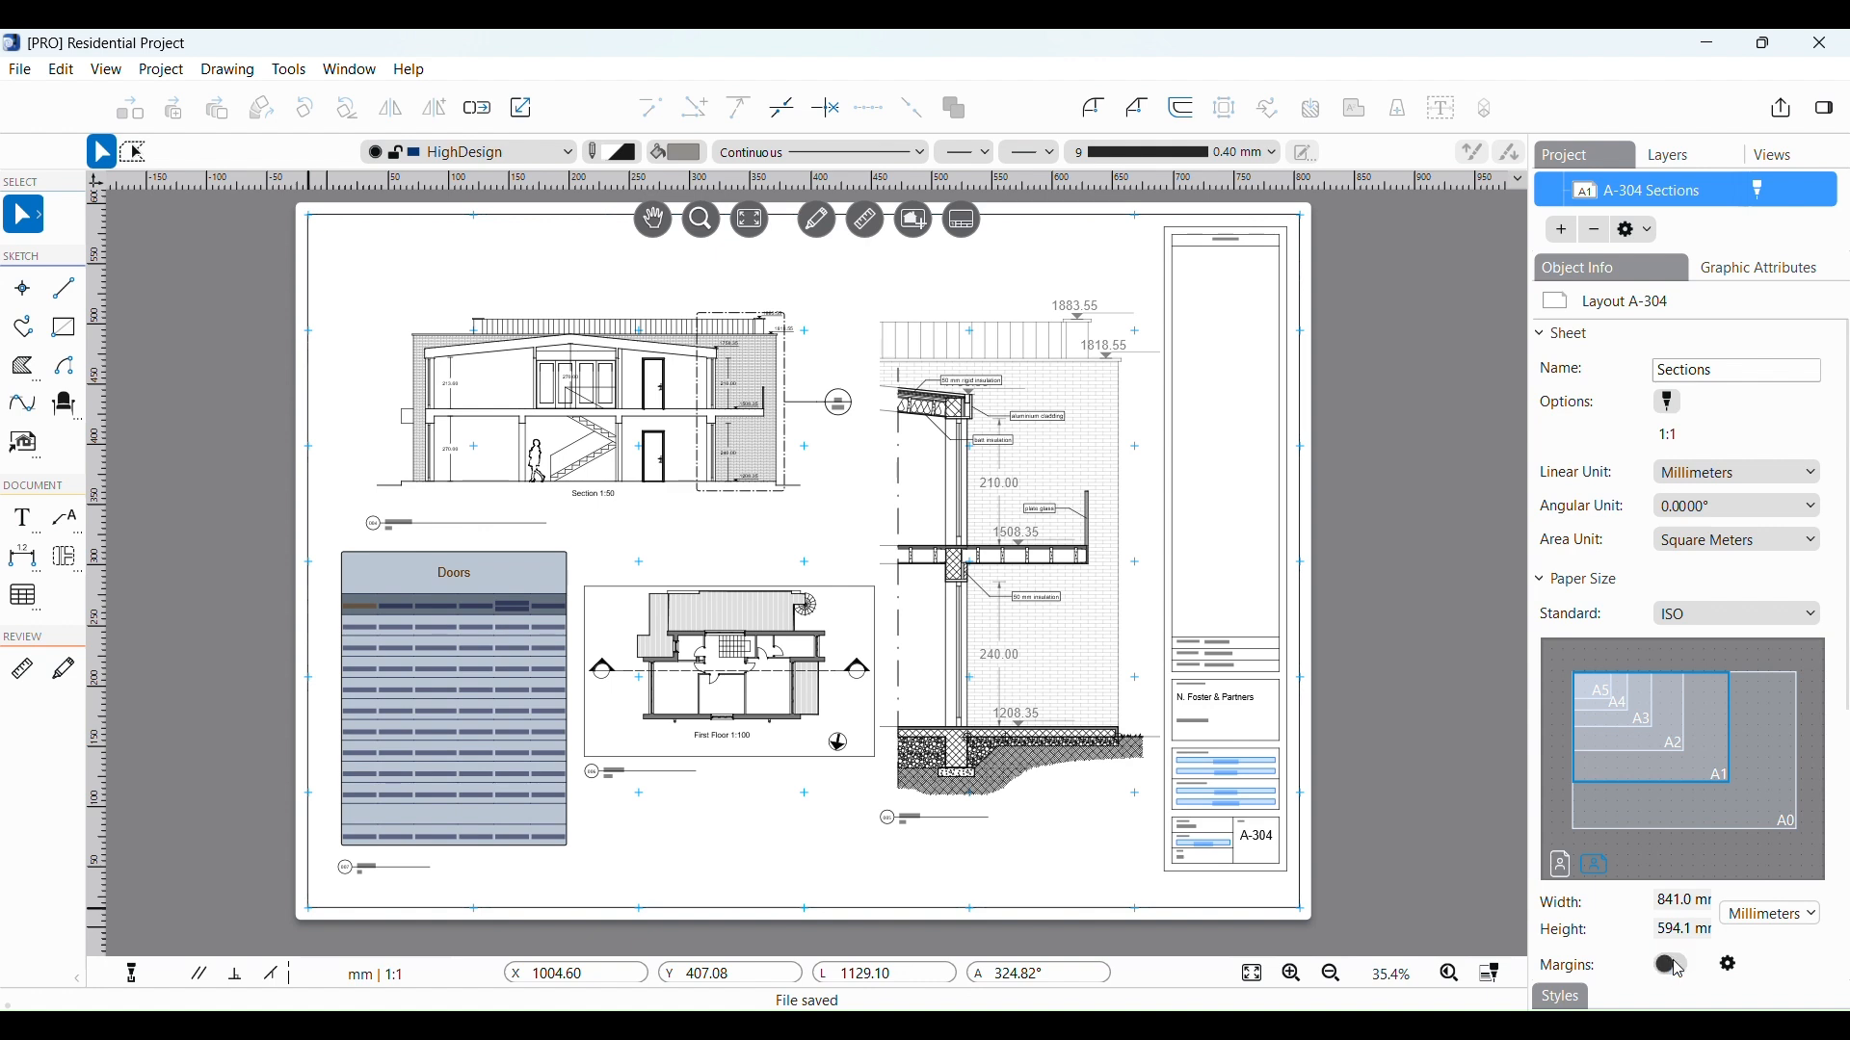
{"action": "left_click", "coordinate": [1674, 970]}
{"action": "left_click", "coordinate": [1738, 973]}
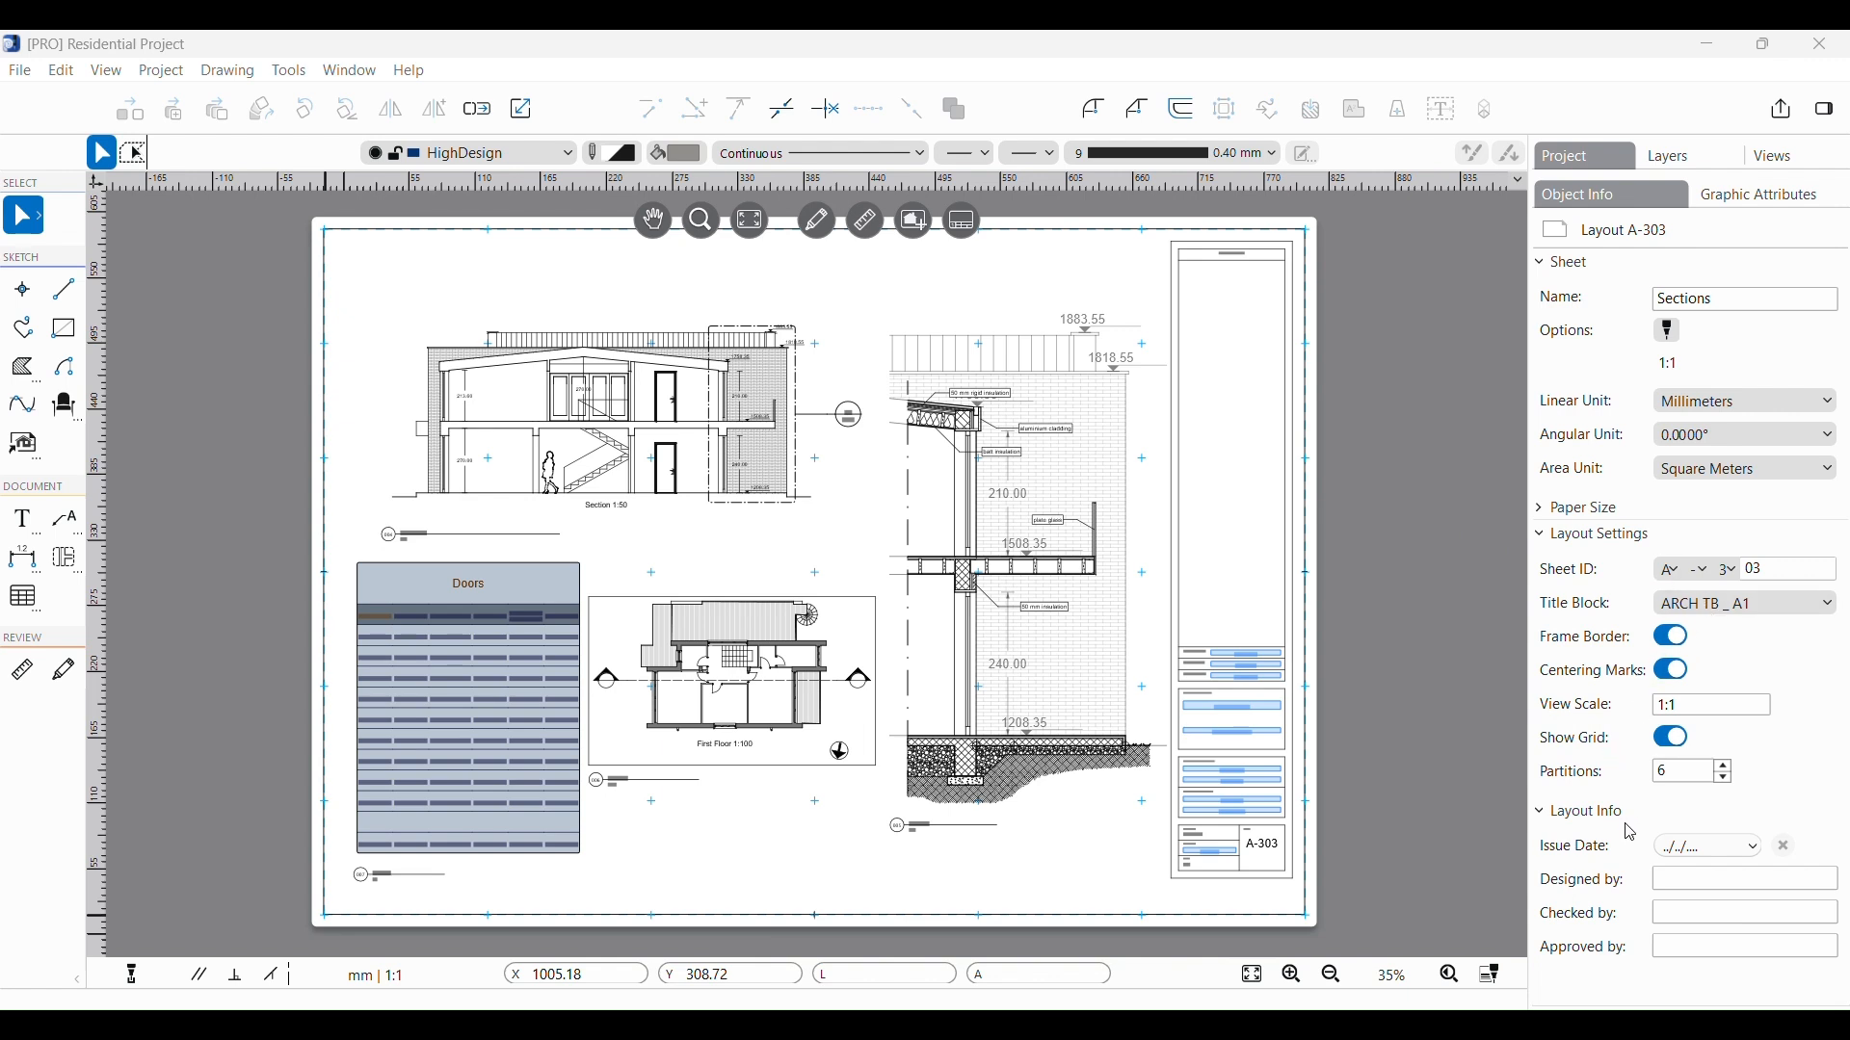
Review the discipline and sheet type choices for the sheet ID and the available title blocks, leaving the layout's selections as they are
{"action": "left_click", "coordinate": [1678, 576]}
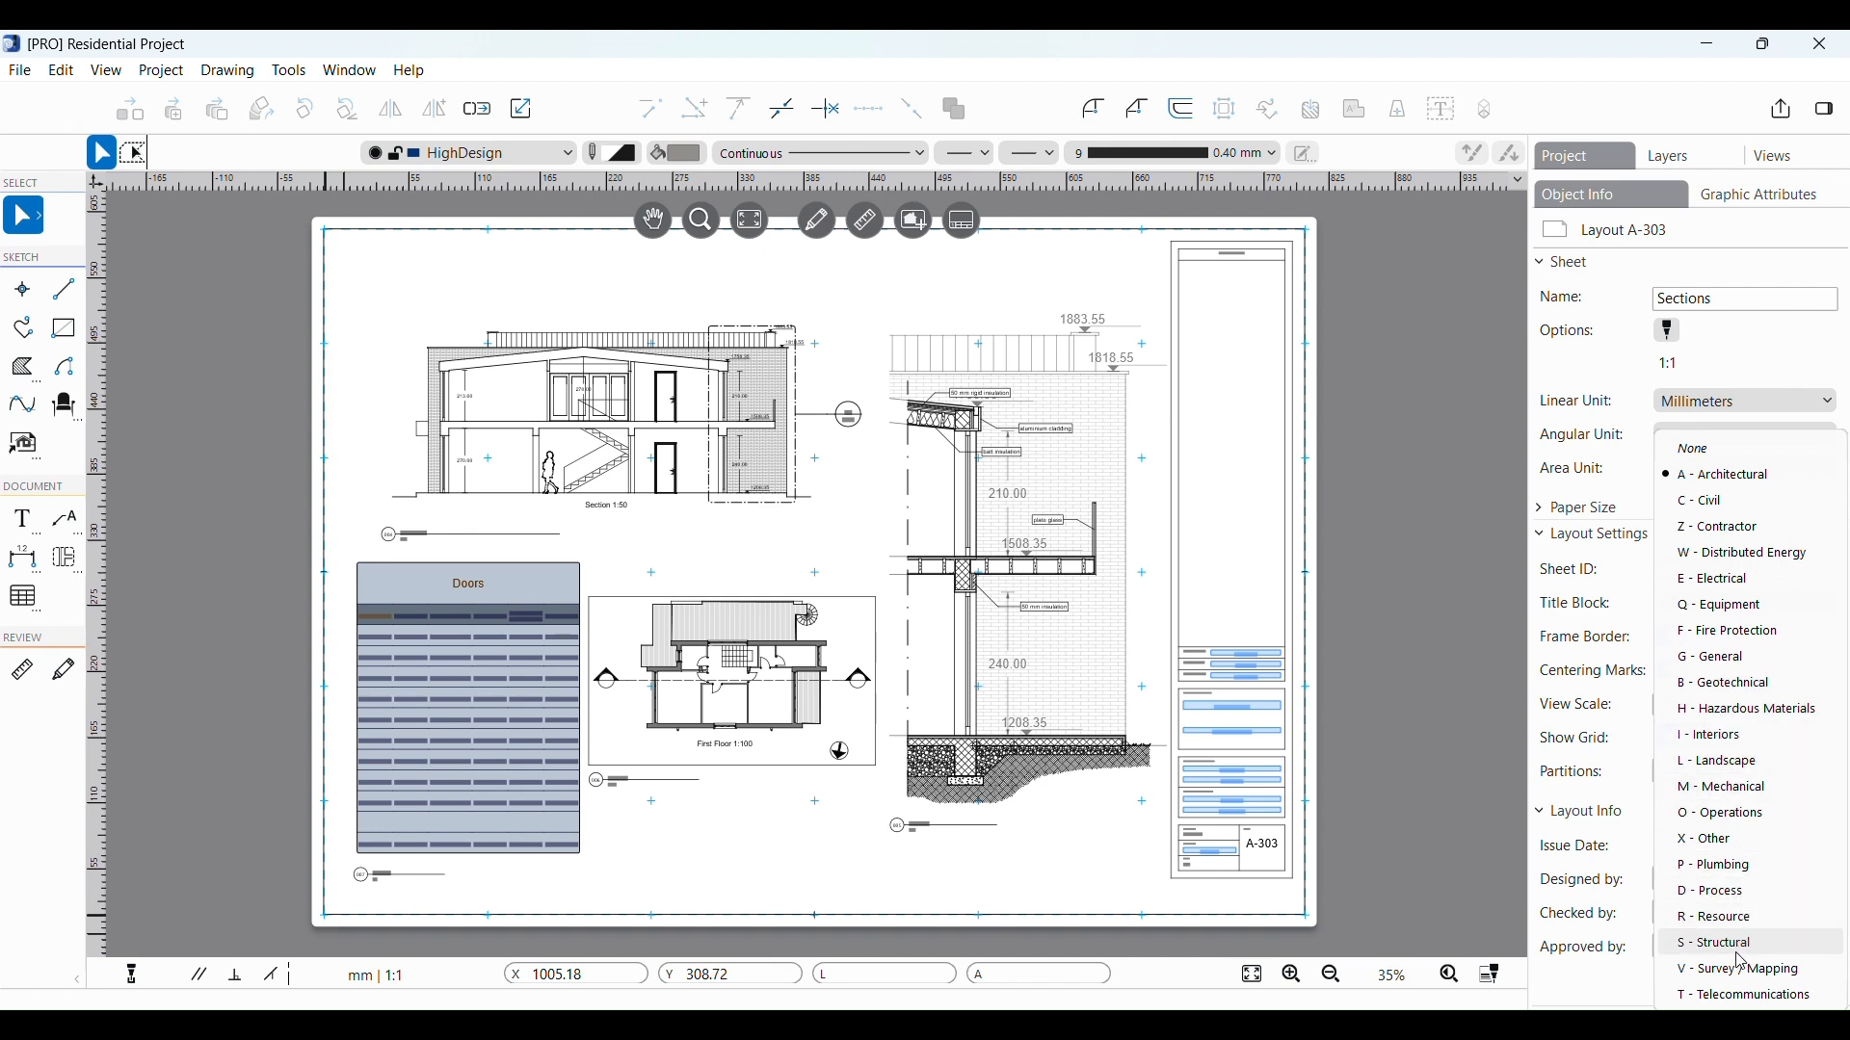
{"action": "left_click", "coordinate": [1688, 479]}
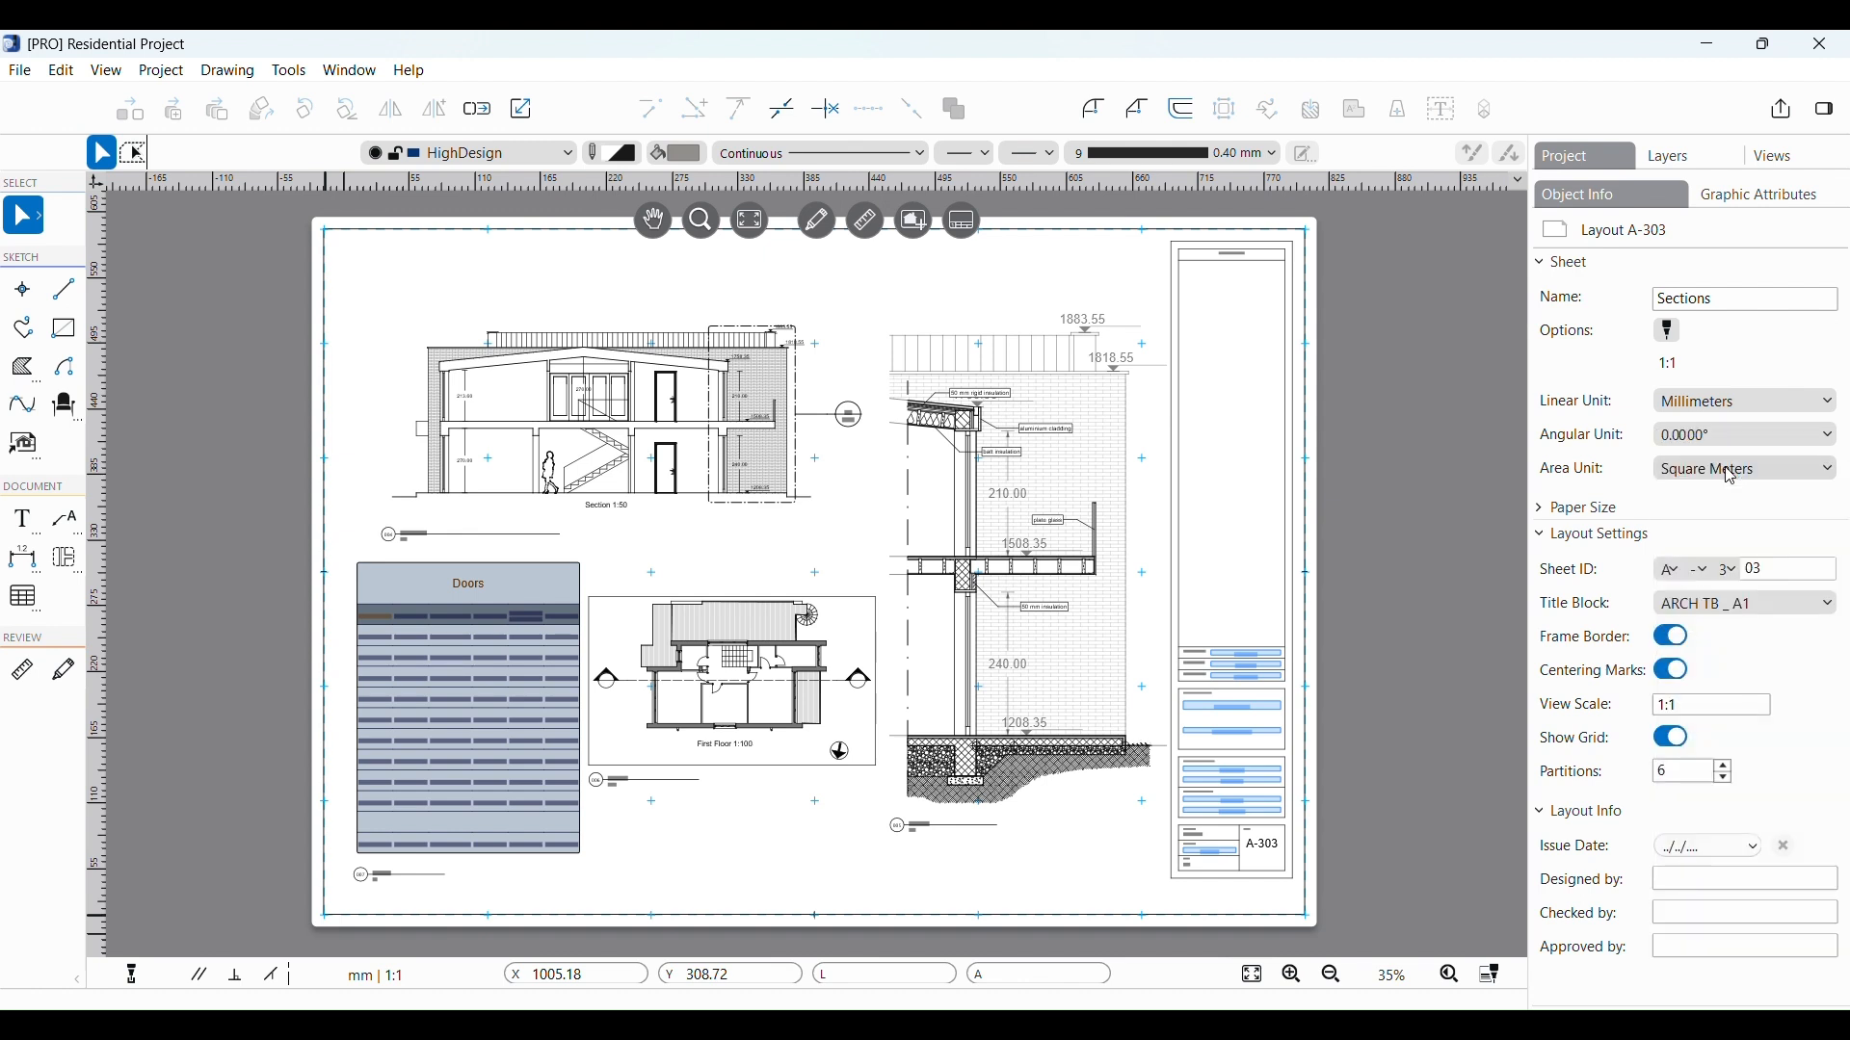
{"action": "left_click", "coordinate": [1732, 570]}
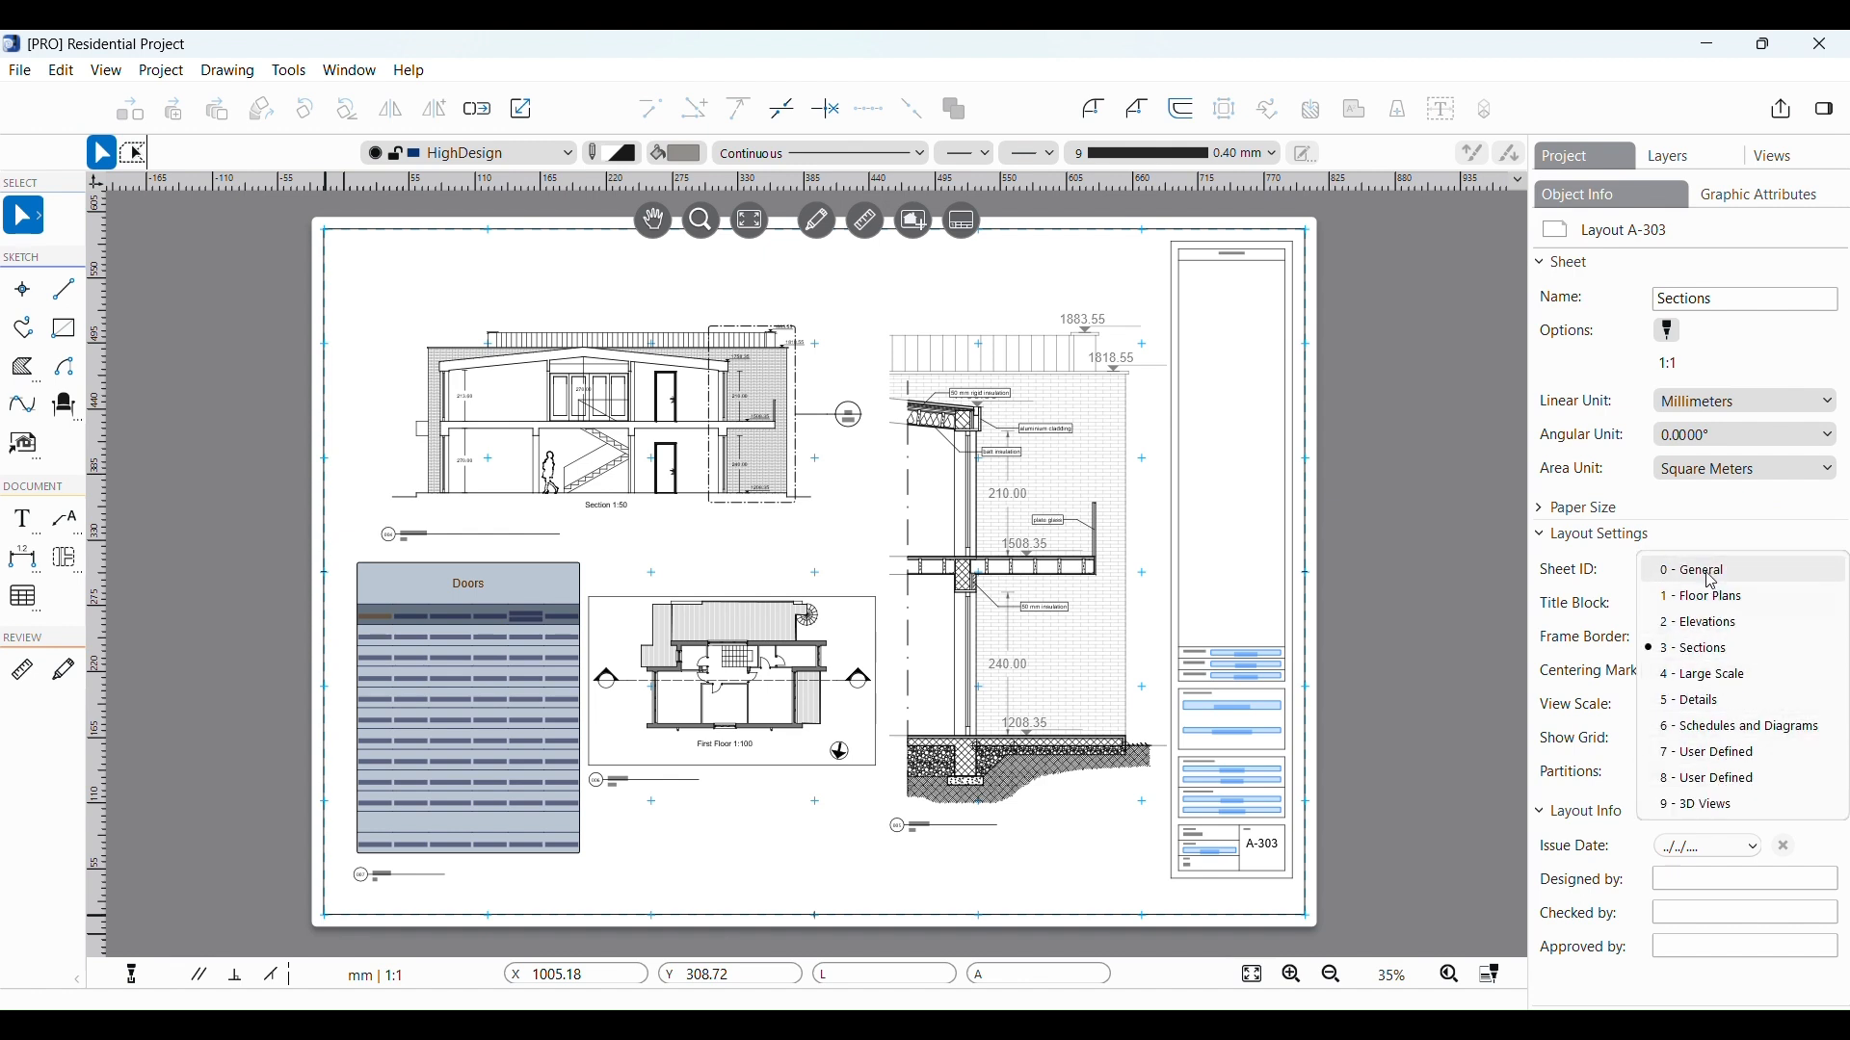
{"action": "left_click", "coordinate": [1720, 536]}
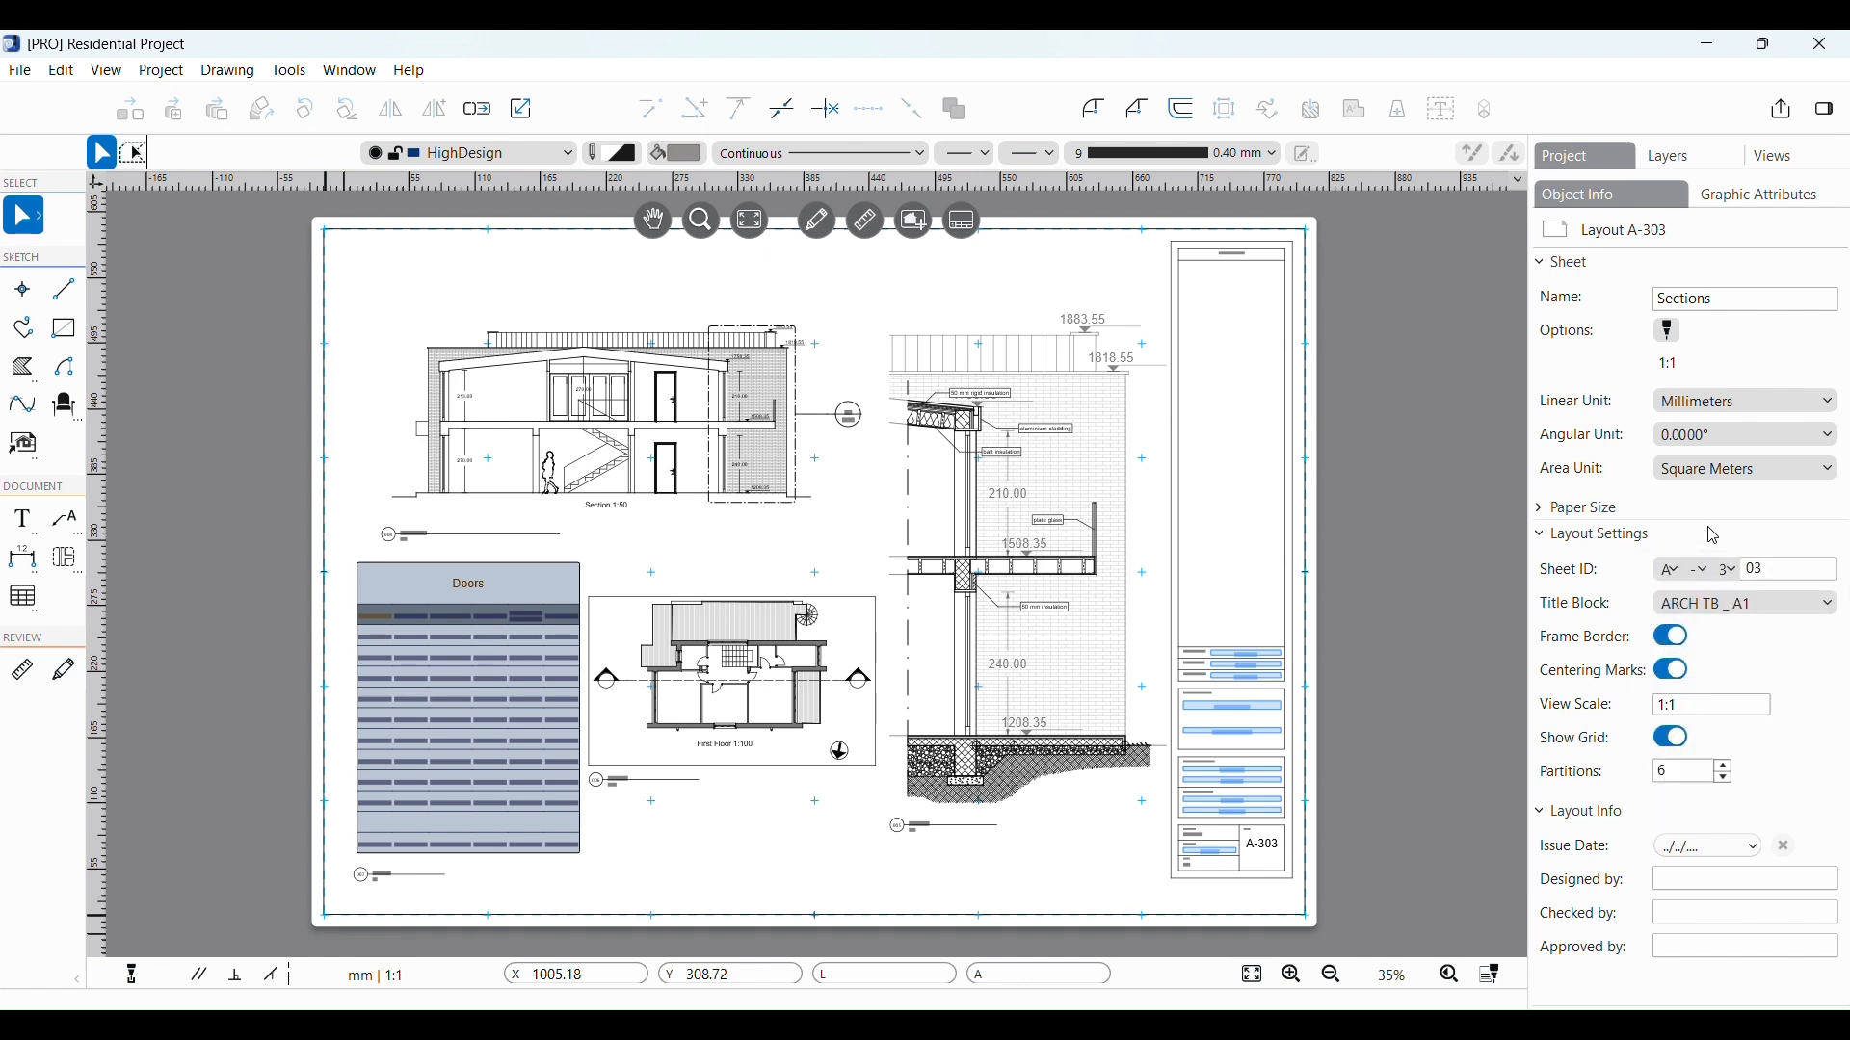
{"action": "left_click", "coordinate": [1811, 609]}
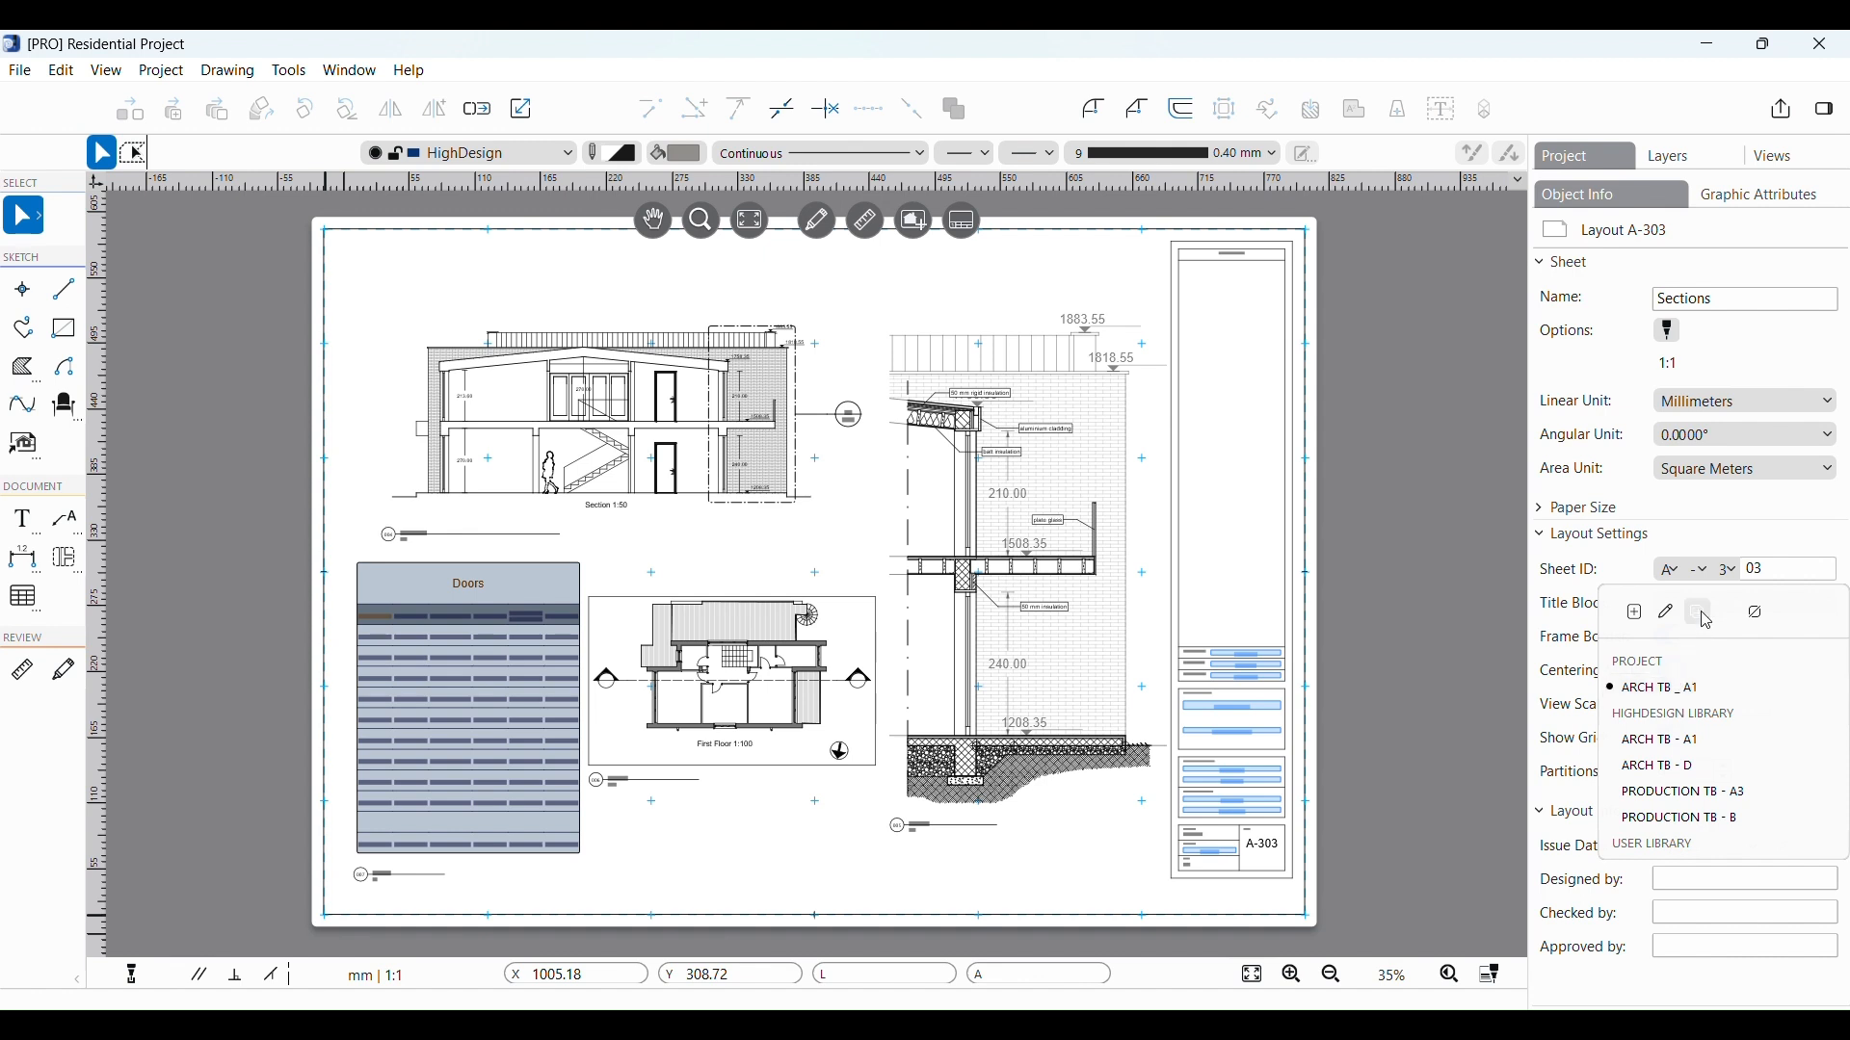
{"action": "left_click", "coordinate": [1723, 532]}
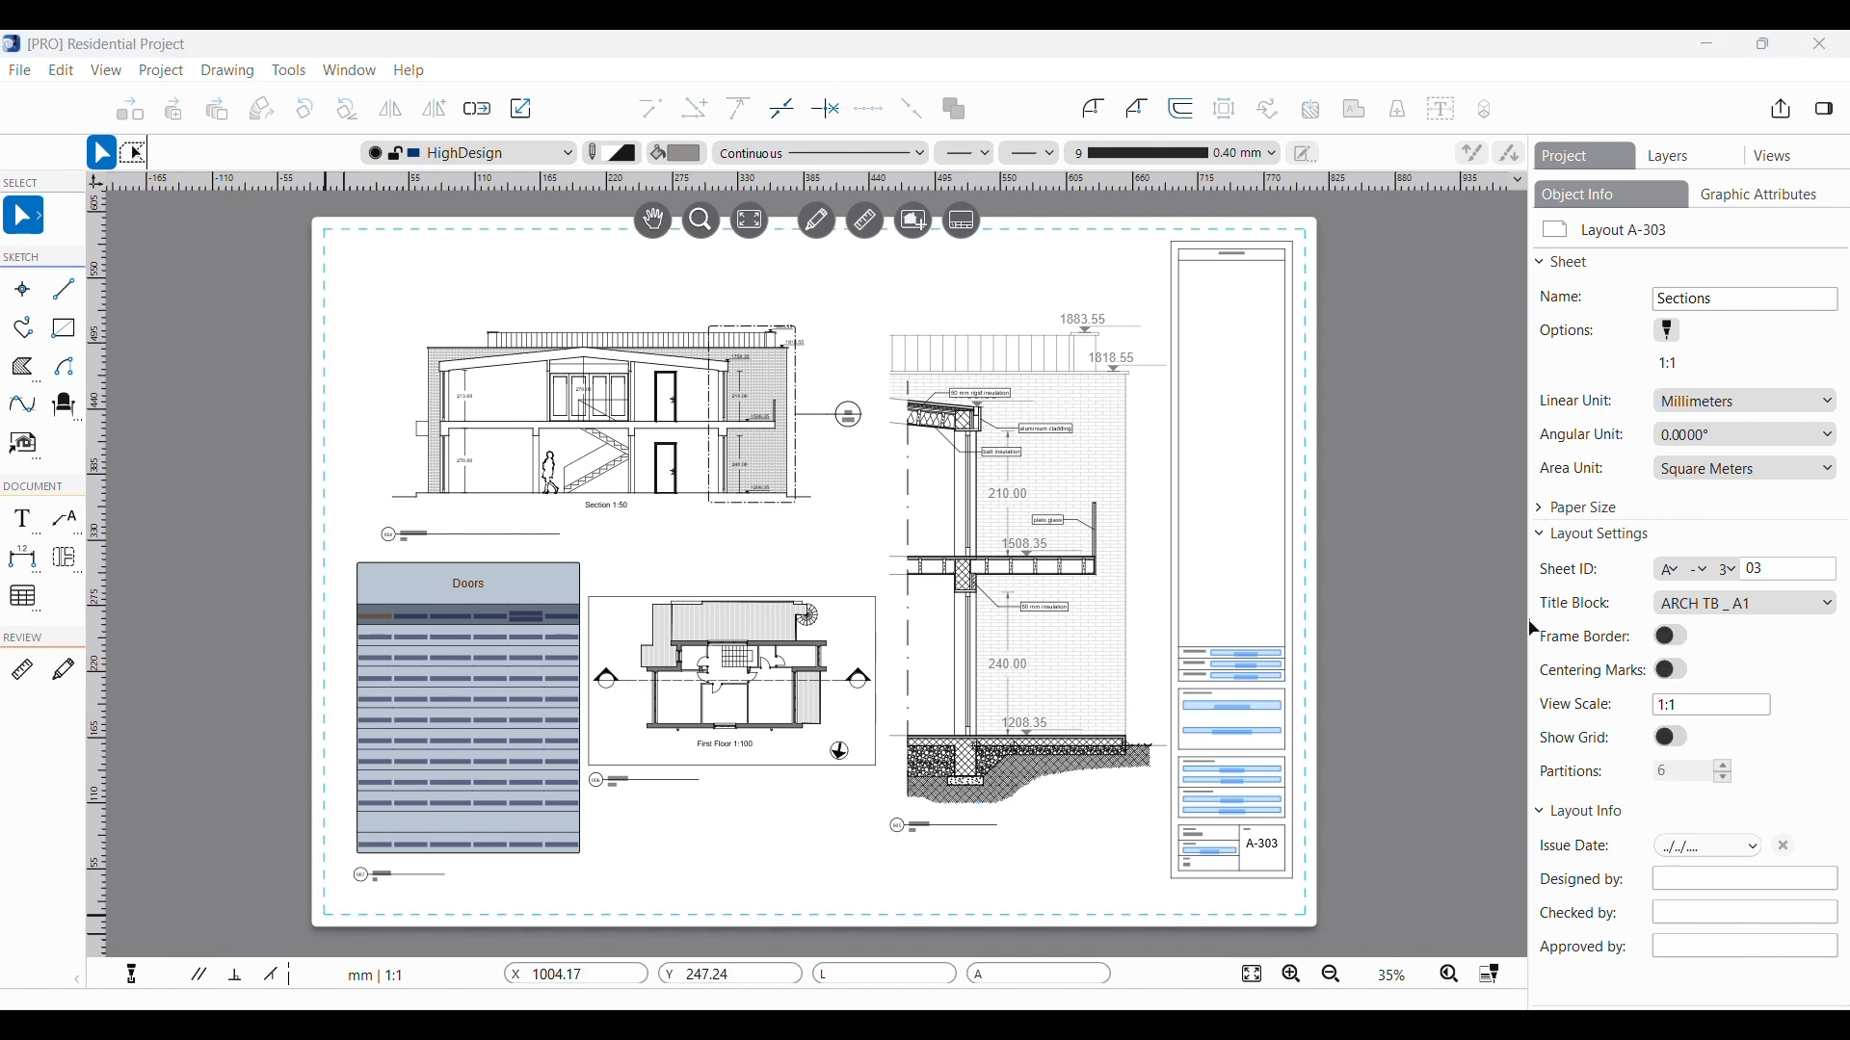
Turn on the Sections layout's frame border and centering marks, and try its view scale and grid options
{"action": "left_click", "coordinate": [1675, 637]}
{"action": "left_click", "coordinate": [1681, 640]}
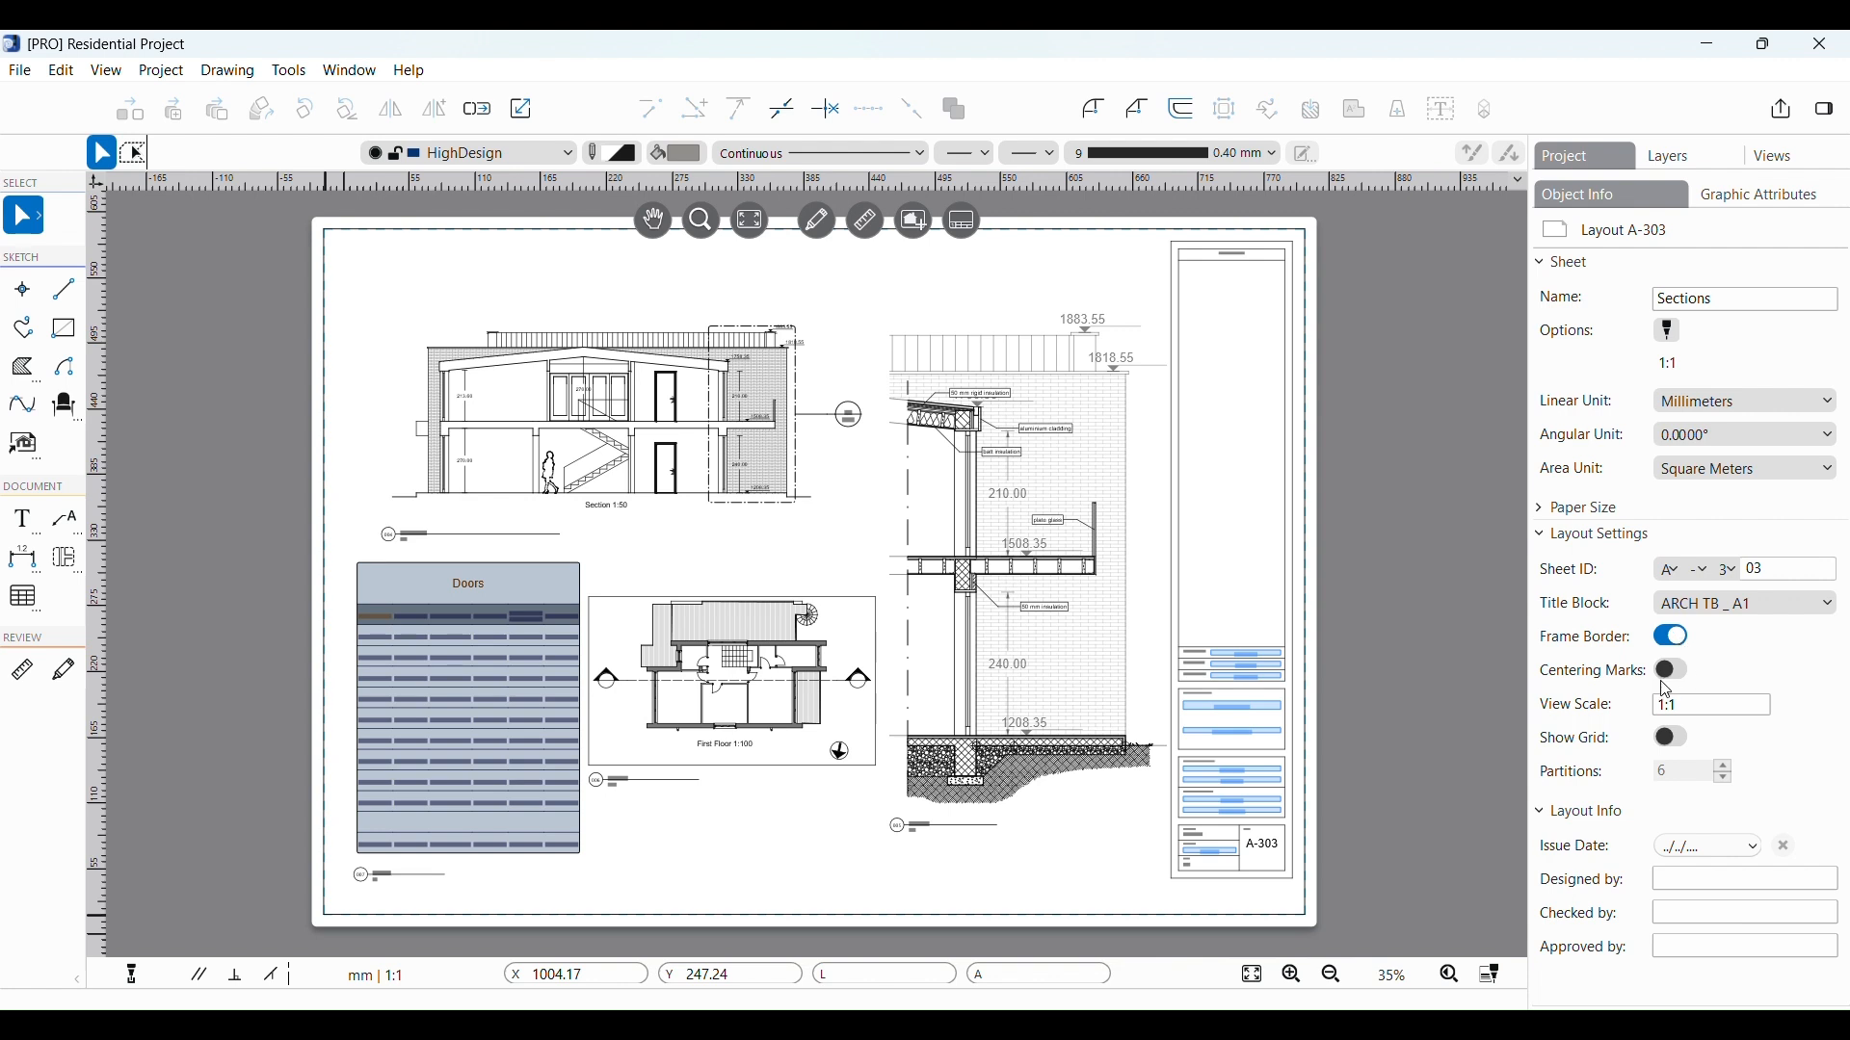
{"action": "left_click", "coordinate": [1694, 676]}
{"action": "left_click", "coordinate": [1687, 674]}
{"action": "double_click", "coordinate": [1684, 704]}
{"action": "left_click", "coordinate": [1683, 744]}
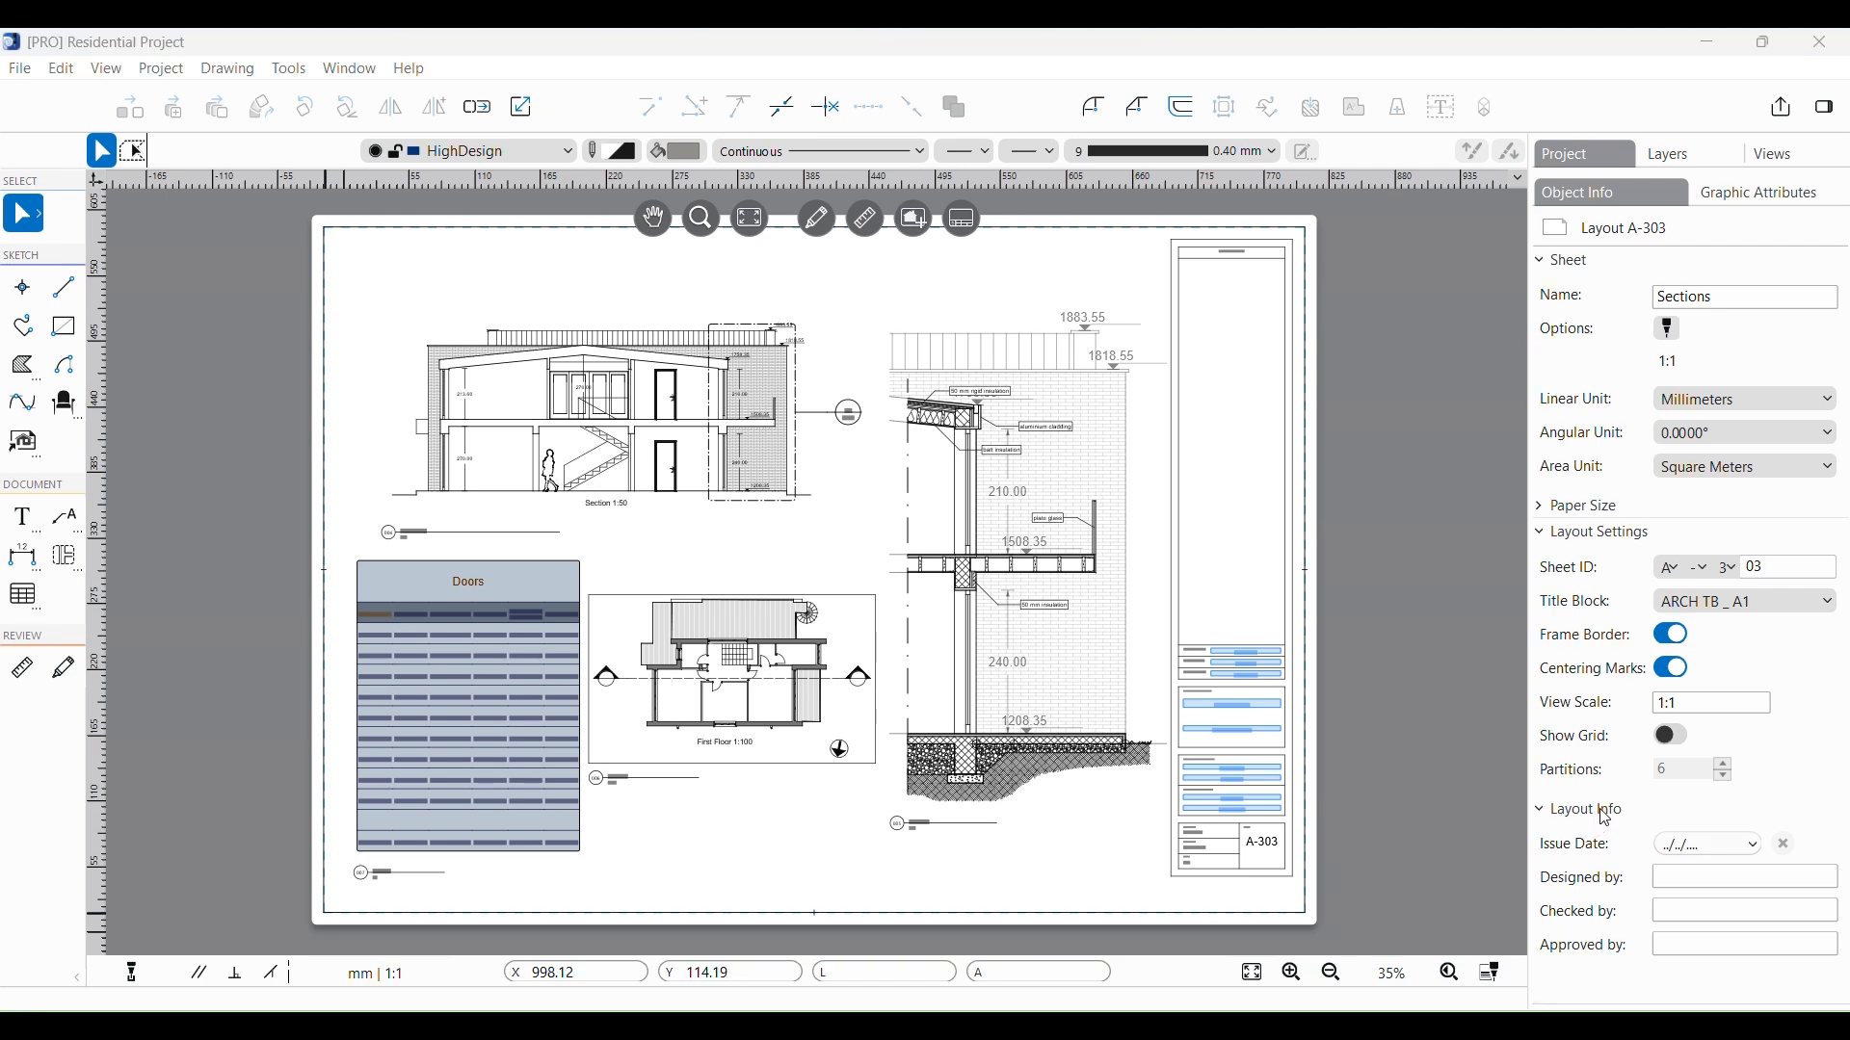
Set the Sections layout's issue date to 9/18/2025 and select the approver field
{"action": "left_click", "coordinate": [1762, 857]}
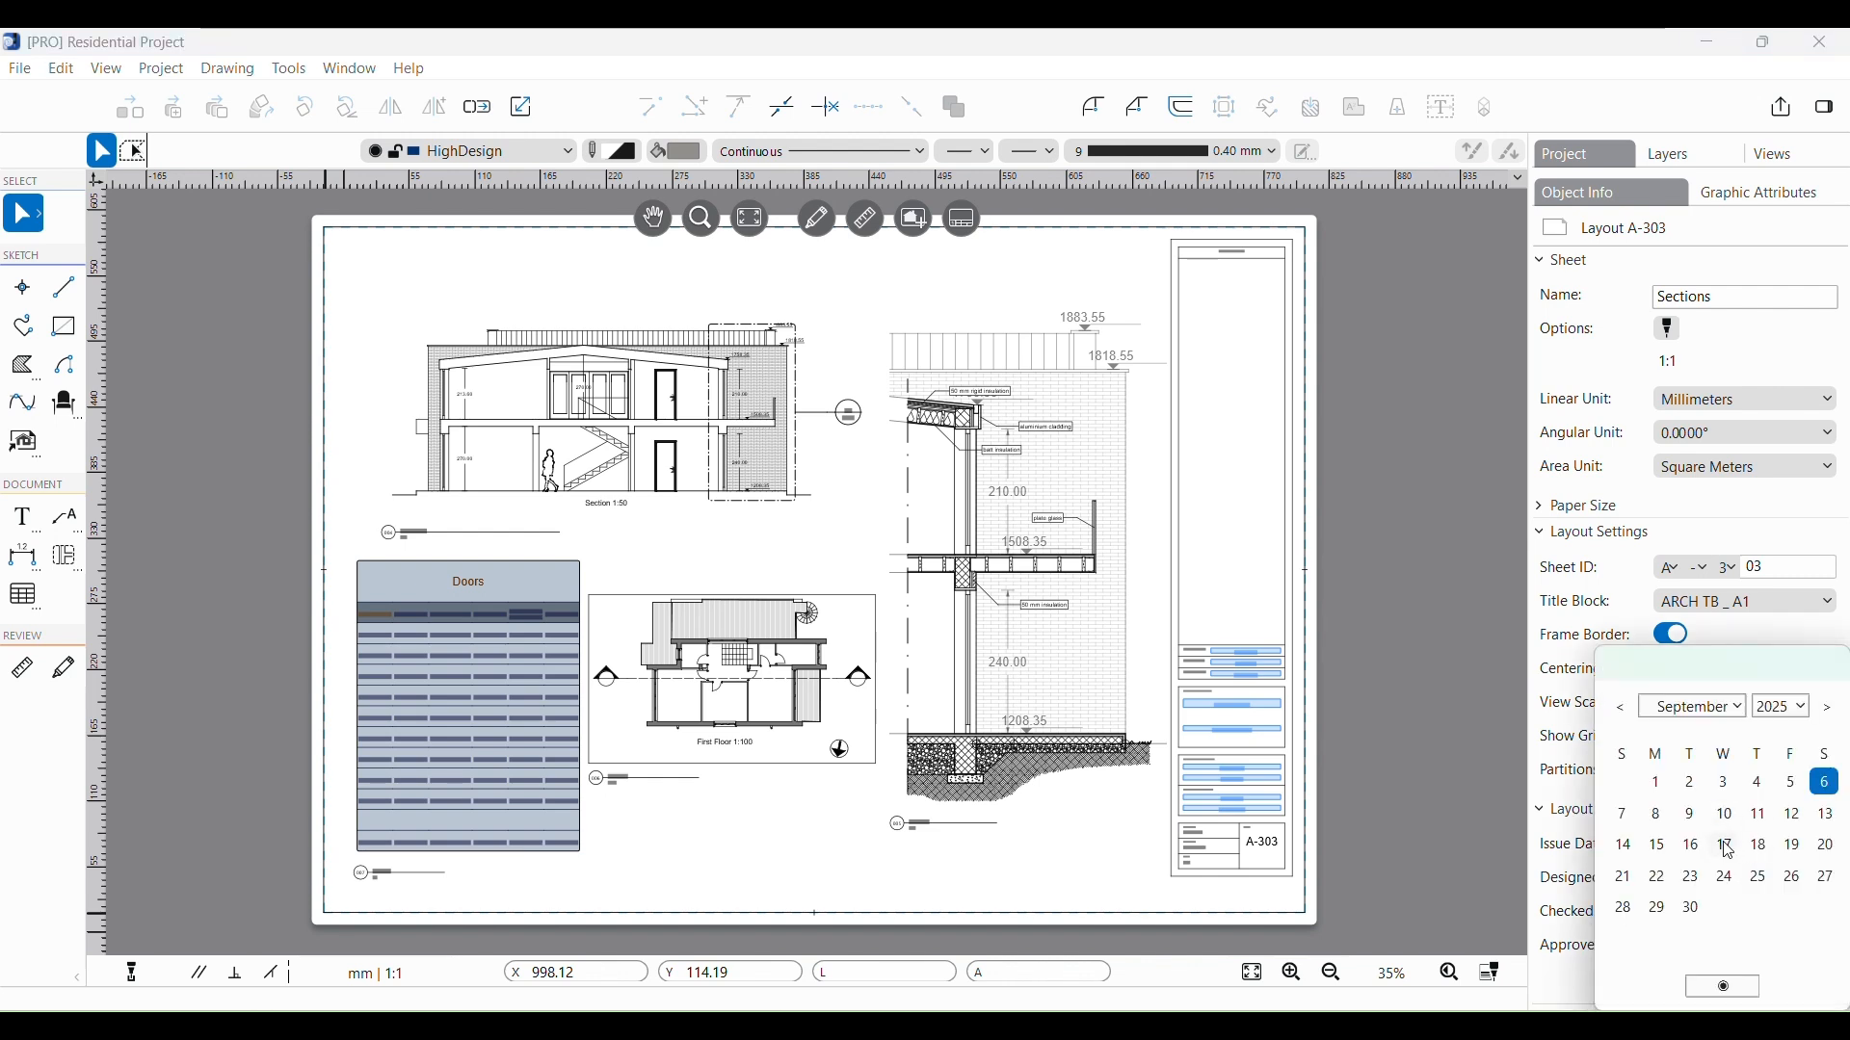
{"action": "left_click", "coordinate": [1759, 850]}
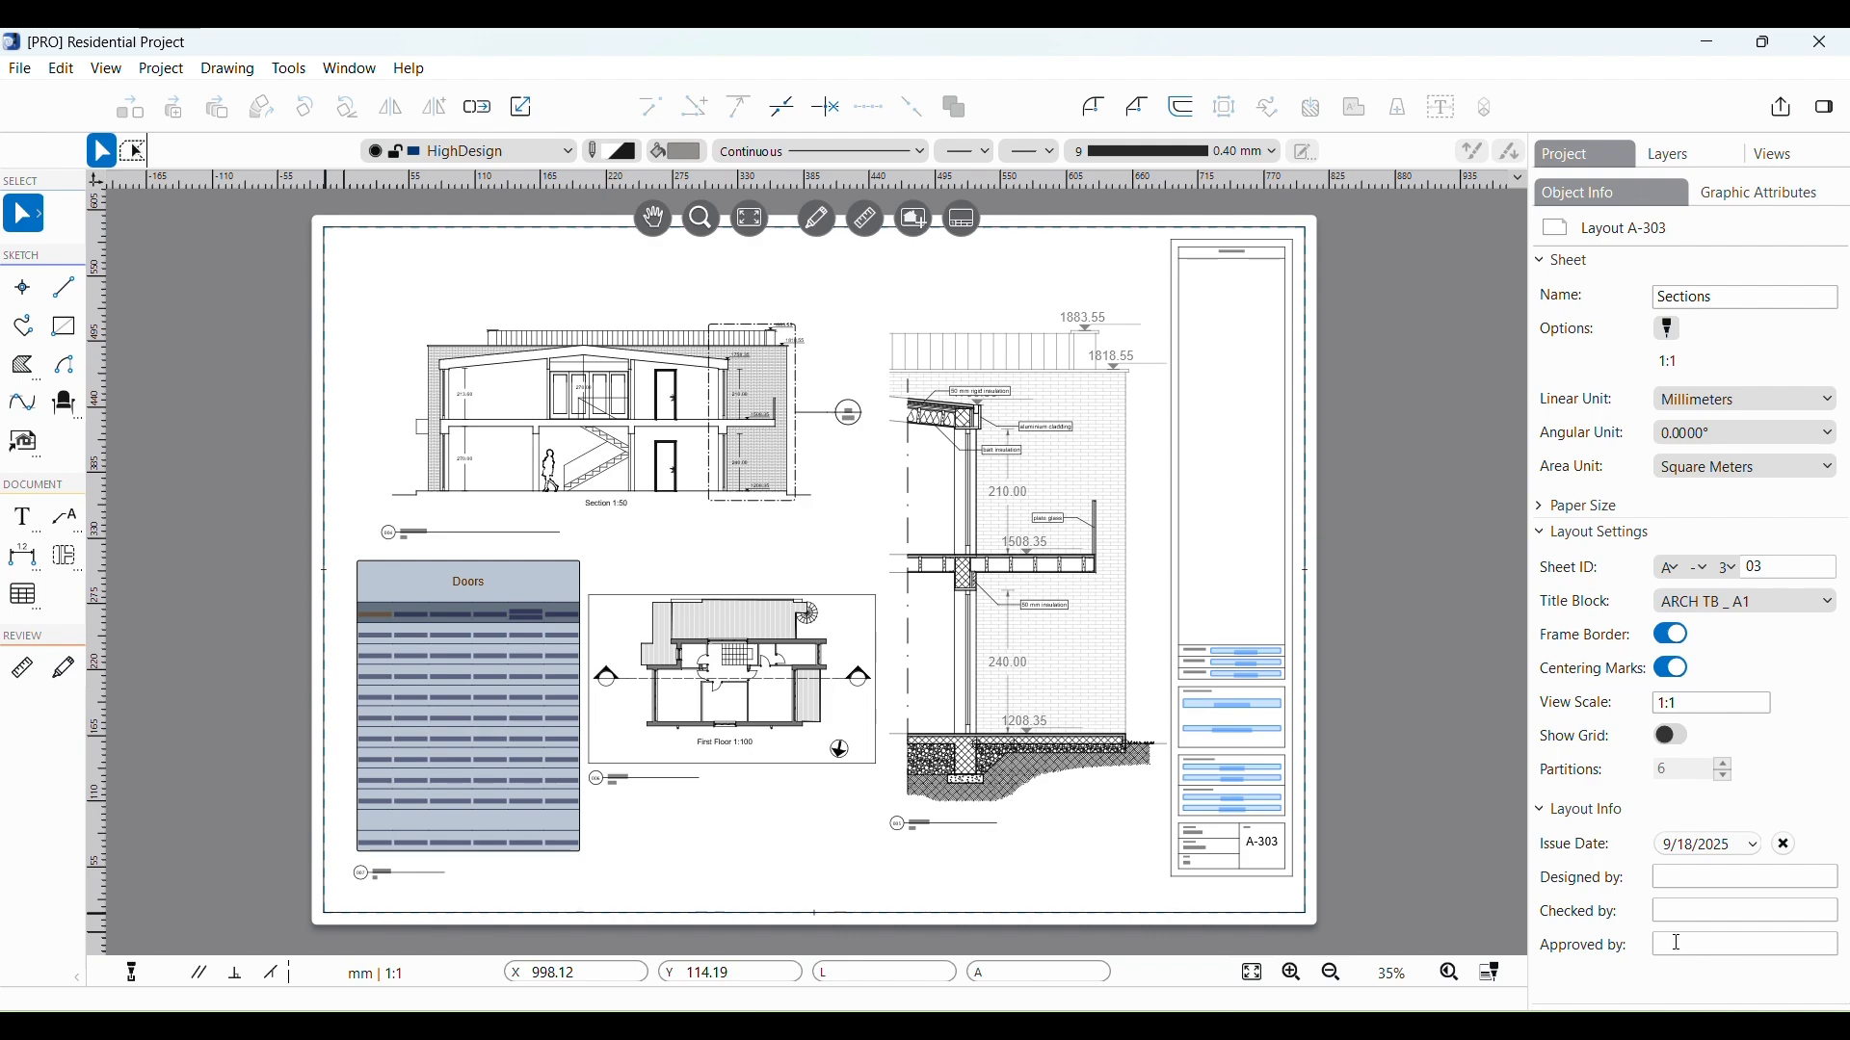
{"action": "left_click", "coordinate": [1687, 950]}
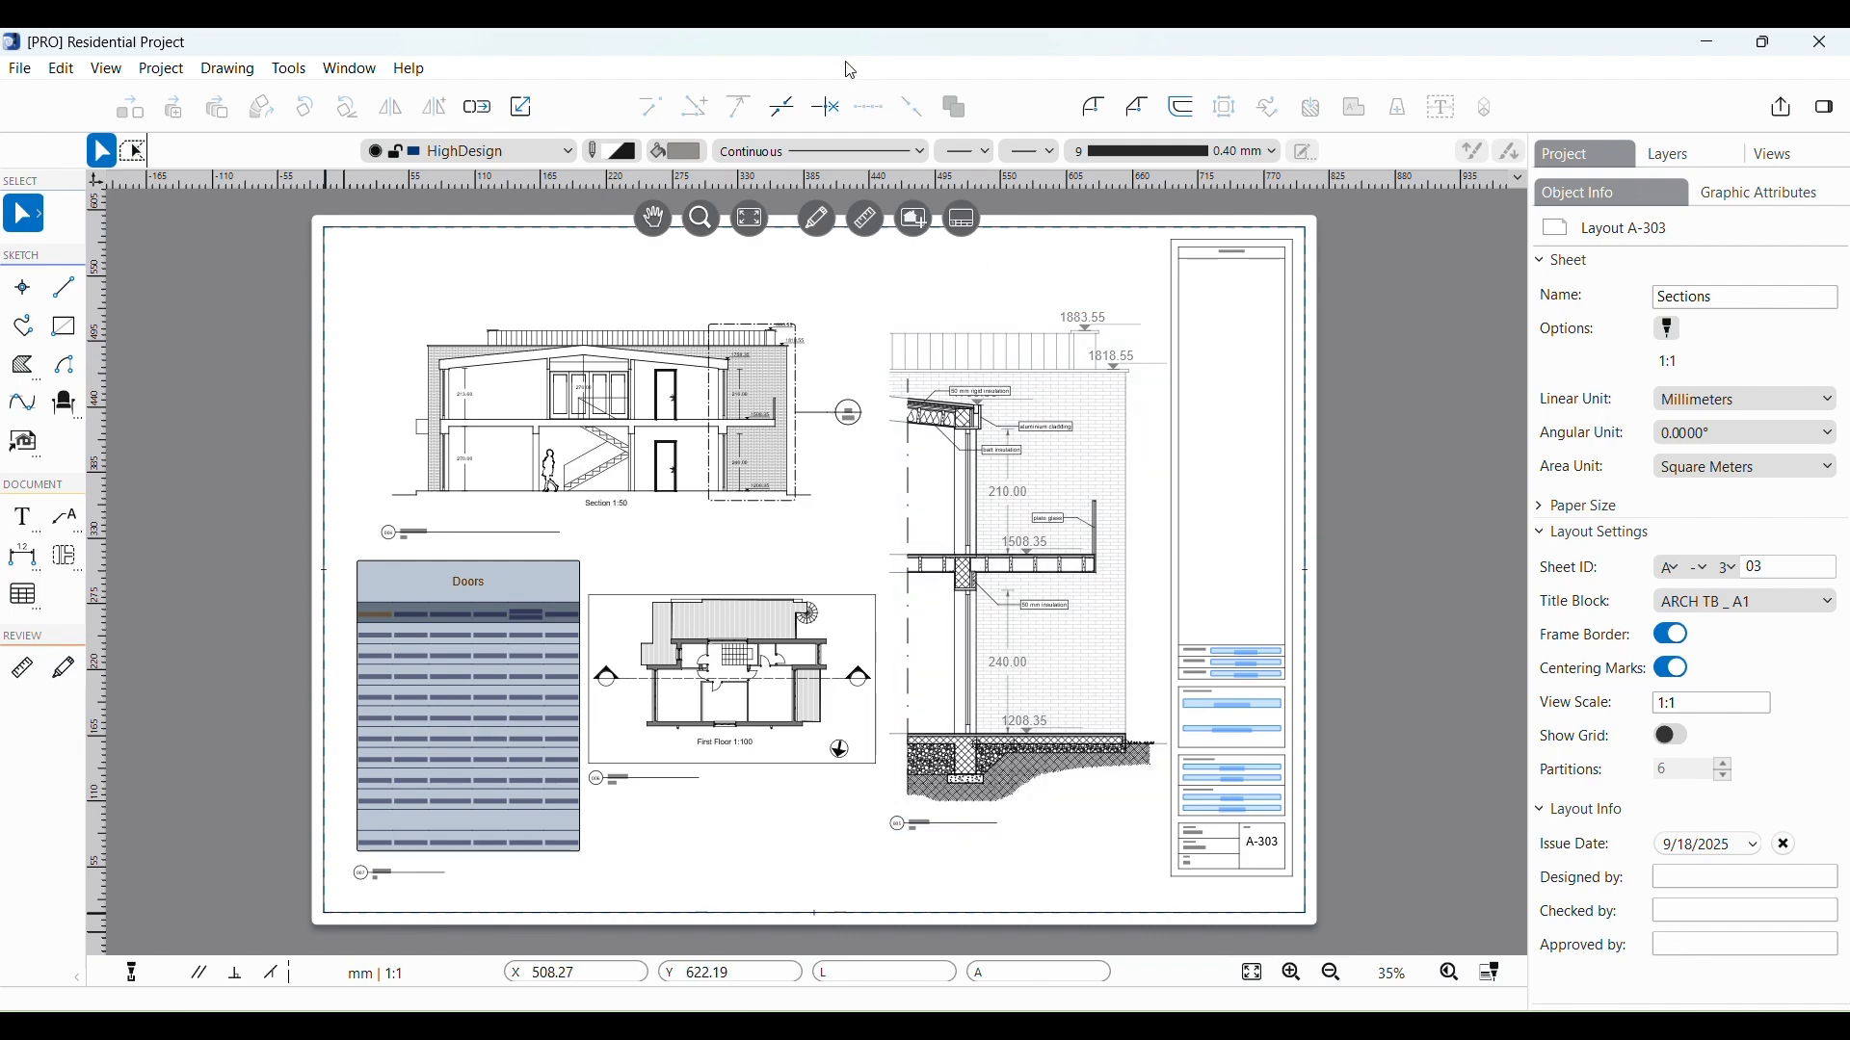